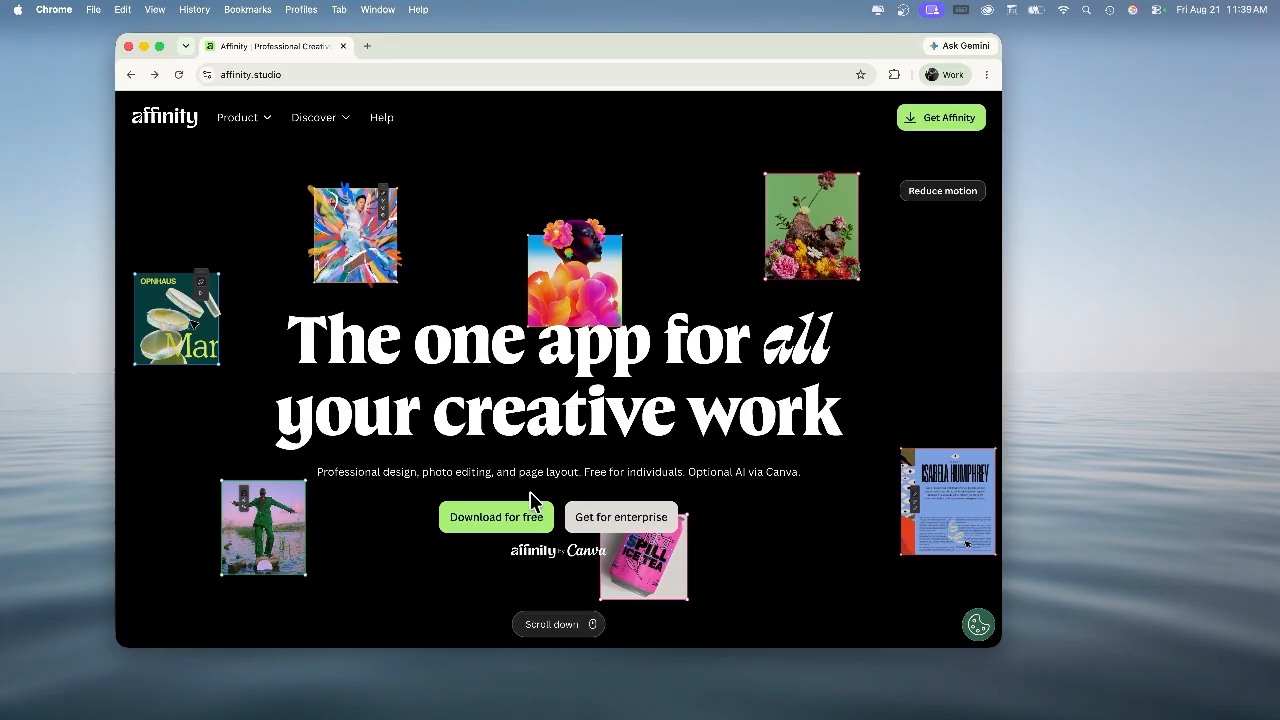
- Switch to the Affinity app and close its welcome window
mouse_move(340, 712)
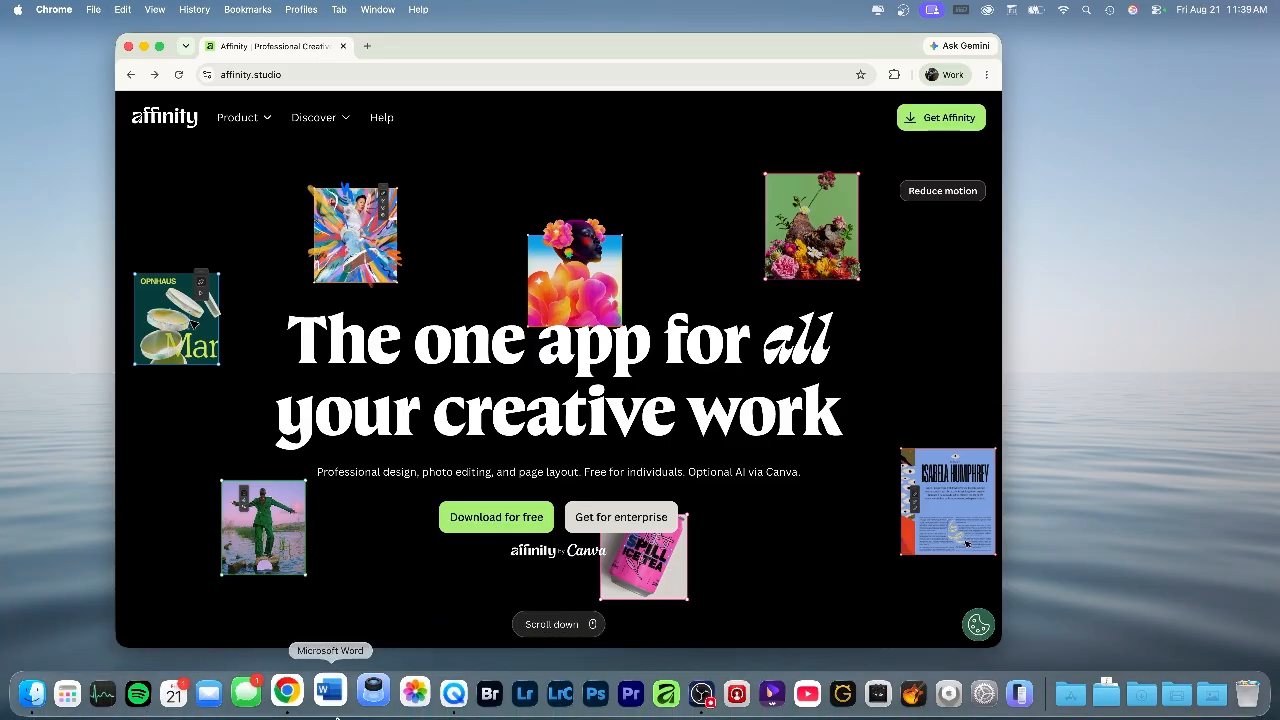
click(648, 695)
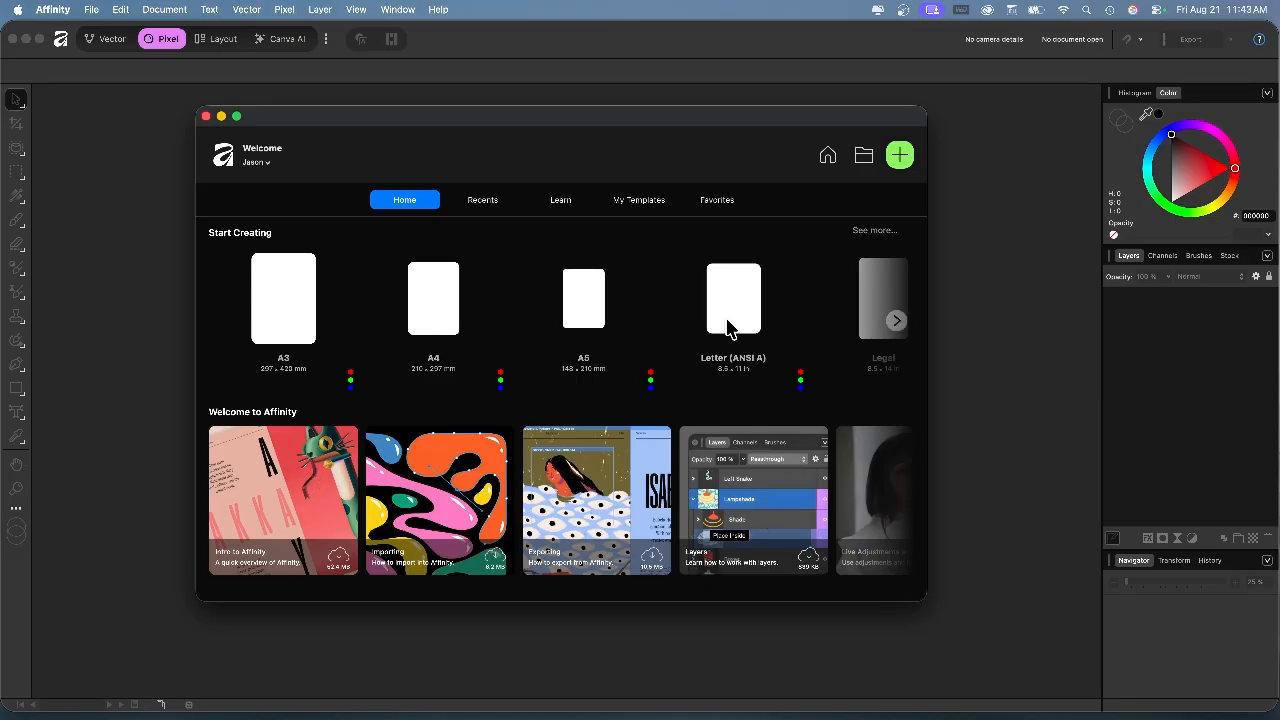
click(206, 117)
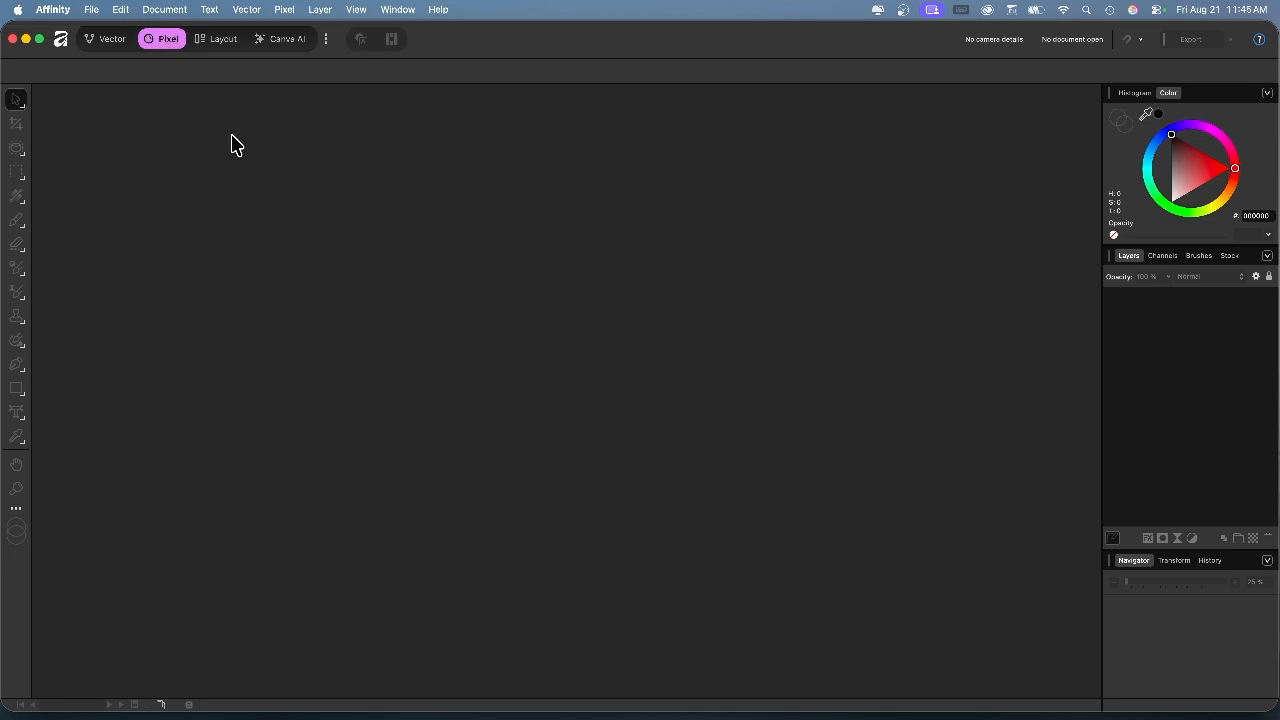
- Start a new document from the A4 preset and set its document units to pixels
click(91, 11)
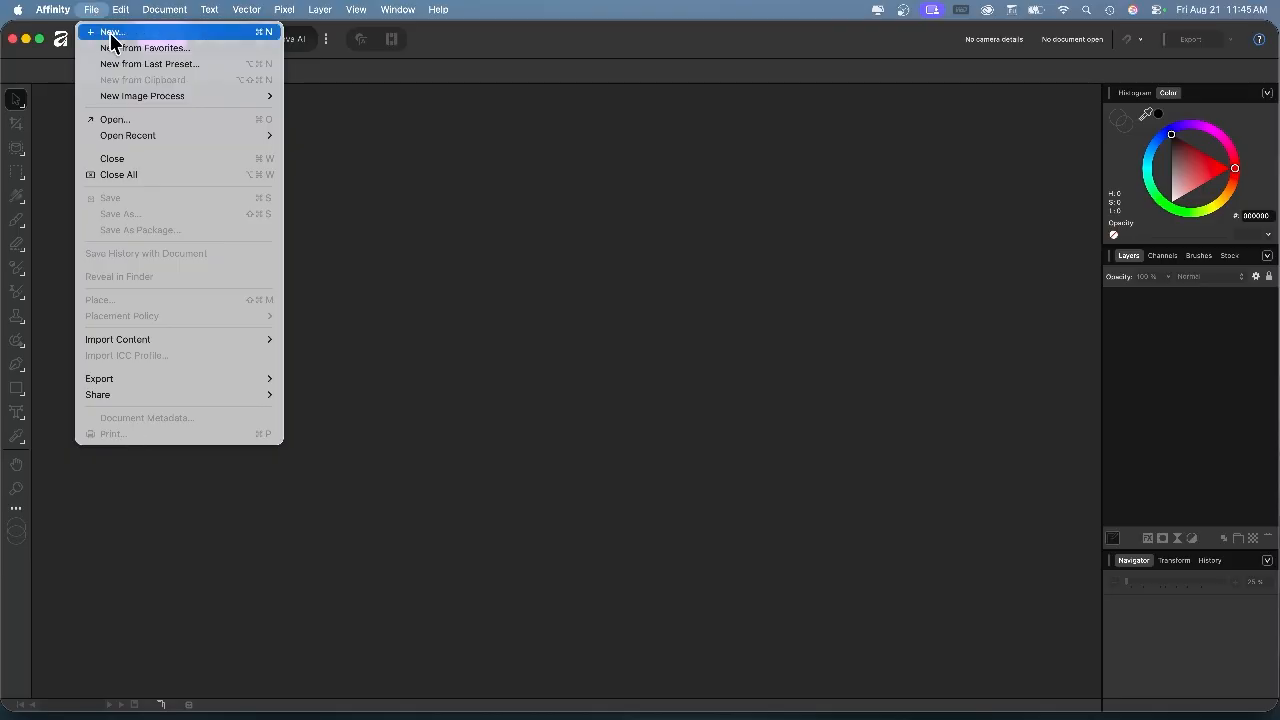
click(227, 38)
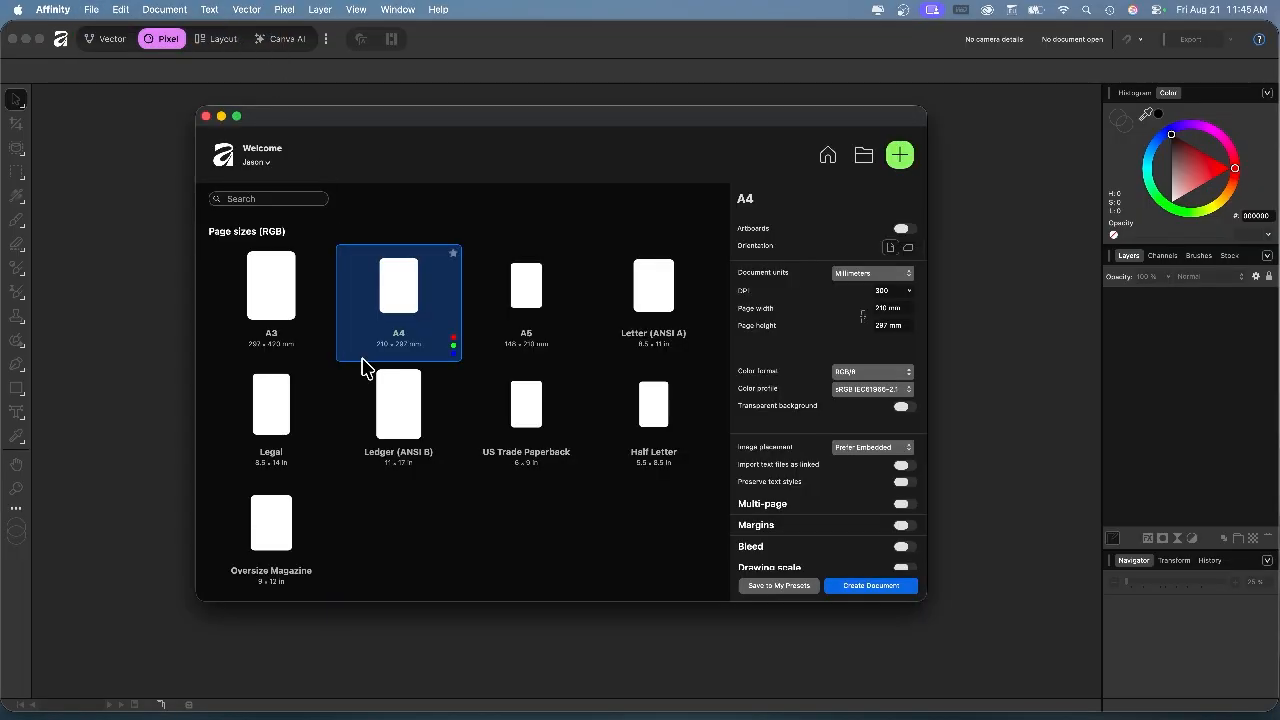
scroll(416, 507, down, 5)
scroll(416, 507, up, 5)
click(878, 277)
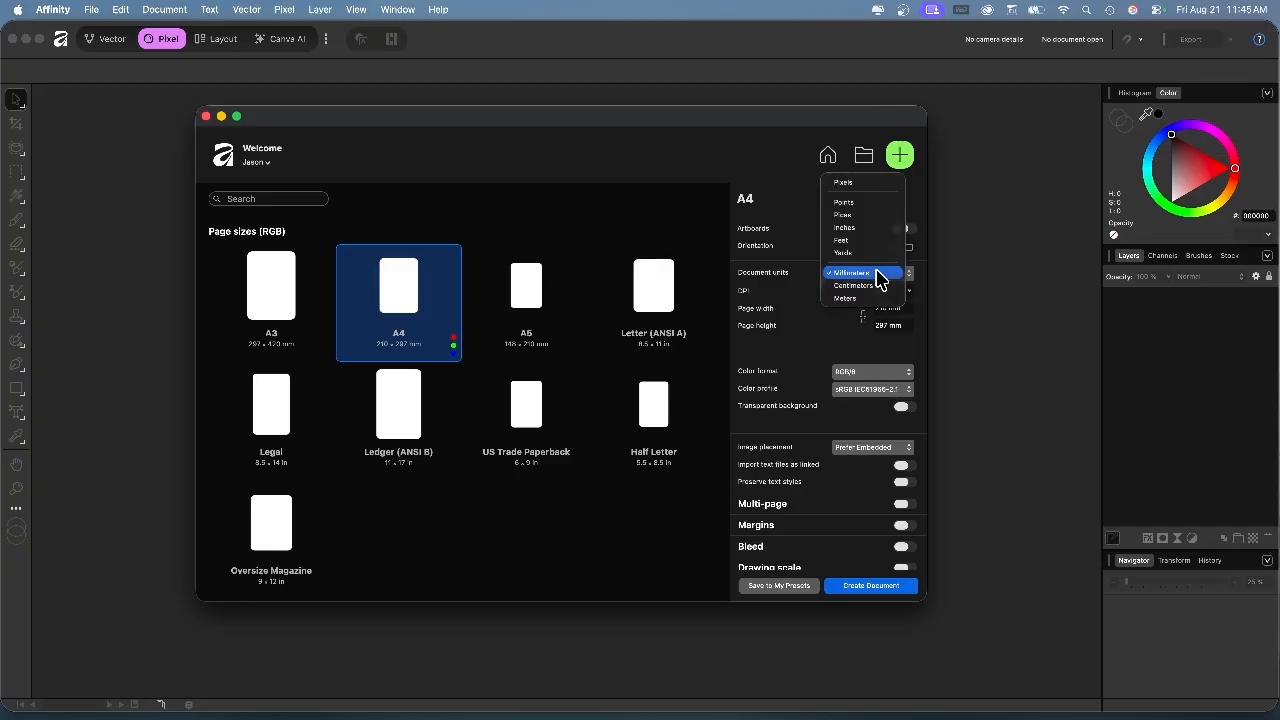
click(858, 186)
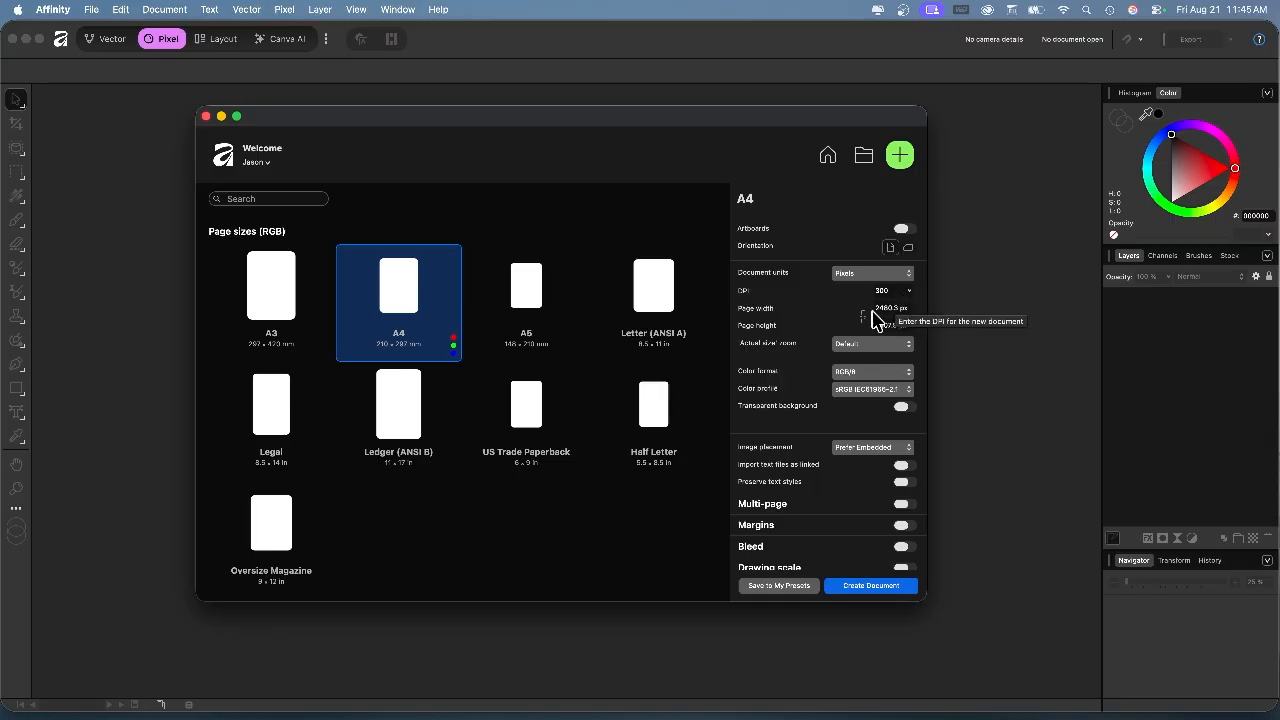
- Try out page dimensions for the new document, entering widths of 1600 px and 200 px
click(886, 309)
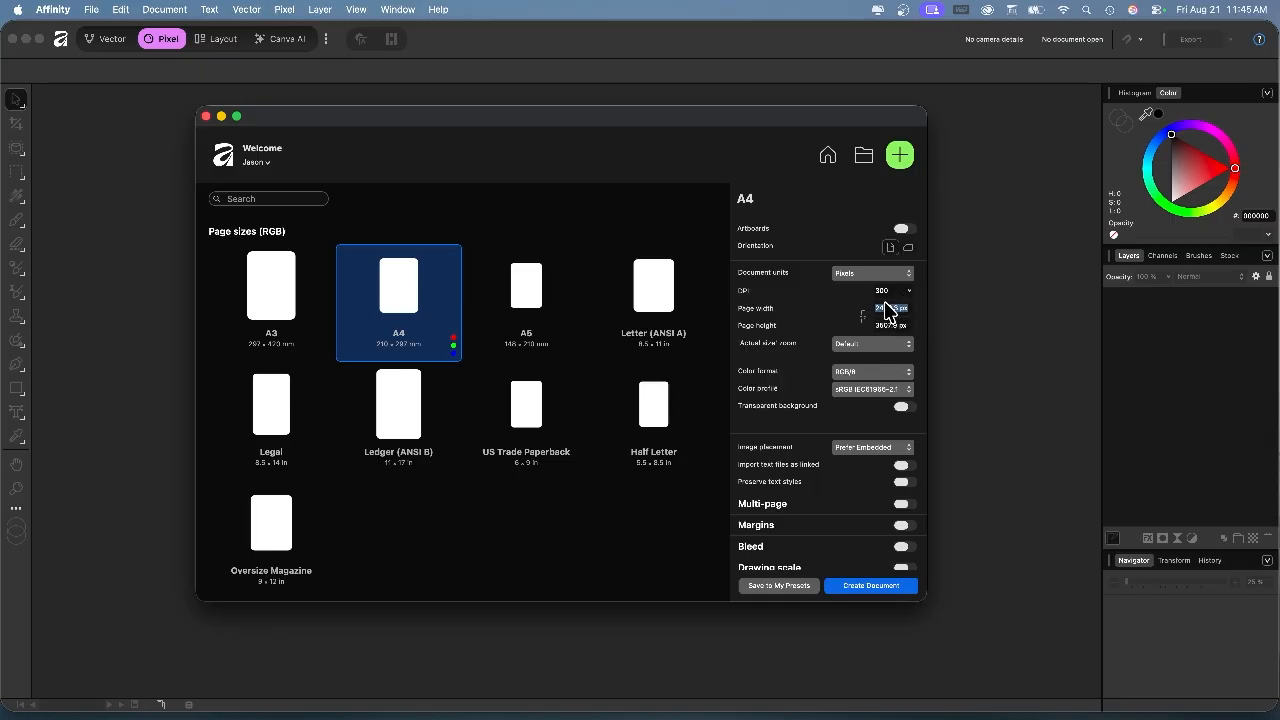
text(1600)
key(Tab)
text(1)
key(Tab)
double_click(889, 309)
text(200)
key(Tab)
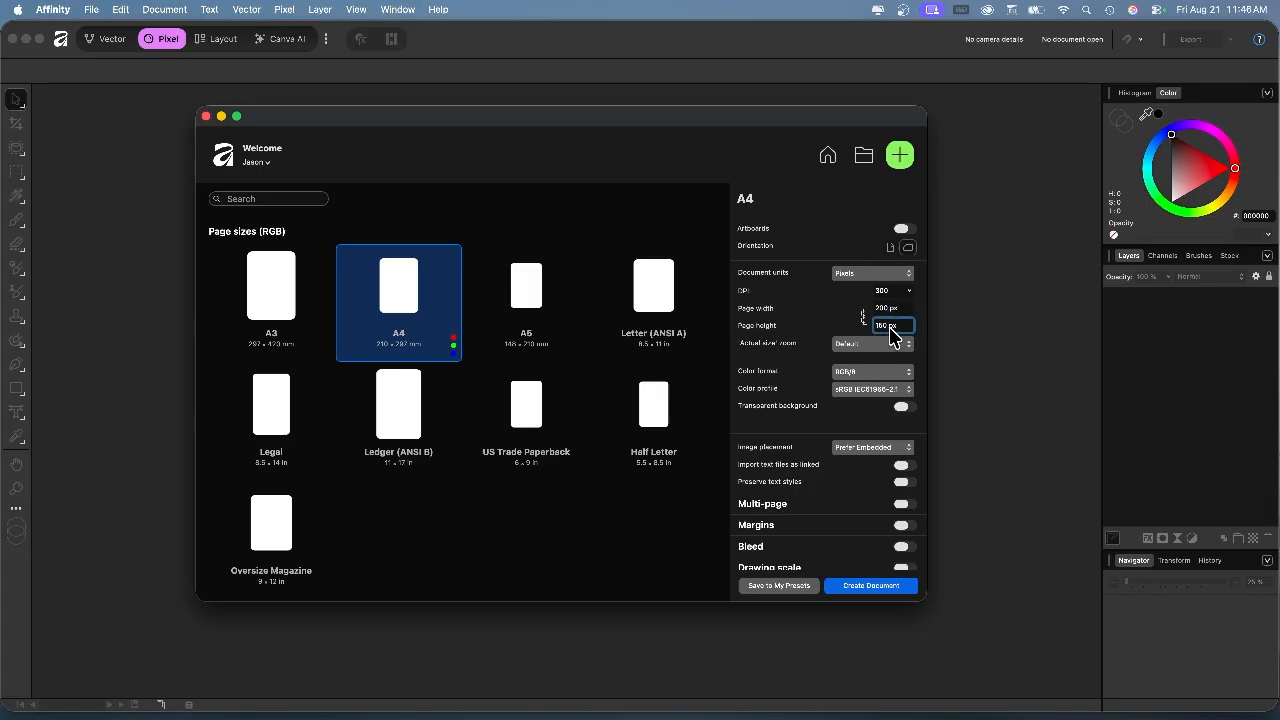
- Set the page width to 1600 px and the height to 1200 px, and create the document
key(Tab)
text(1600)
key(Tab)
text(1200)
click(860, 586)
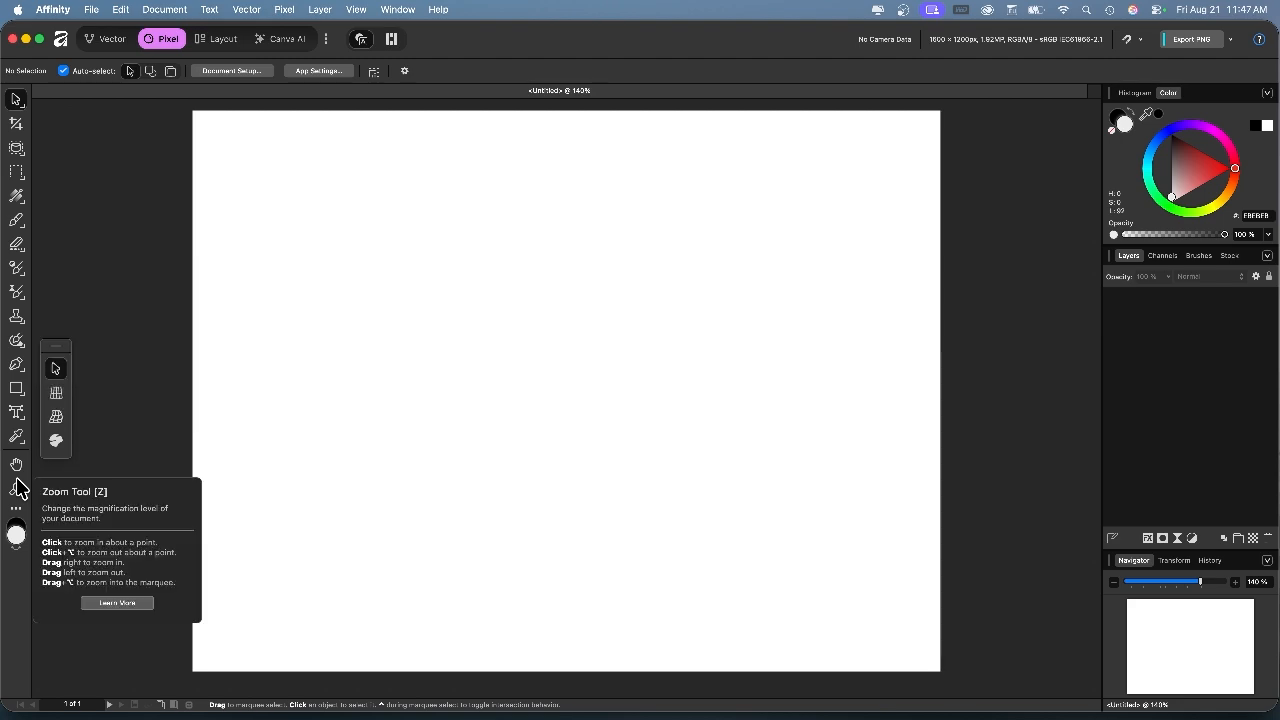
click(22, 531)
click(22, 531)
click(22, 531)
click(22, 531)
- Place IMG_3613.jpeg from the Desktop at its default size and move it to cover the whole page
click(94, 10)
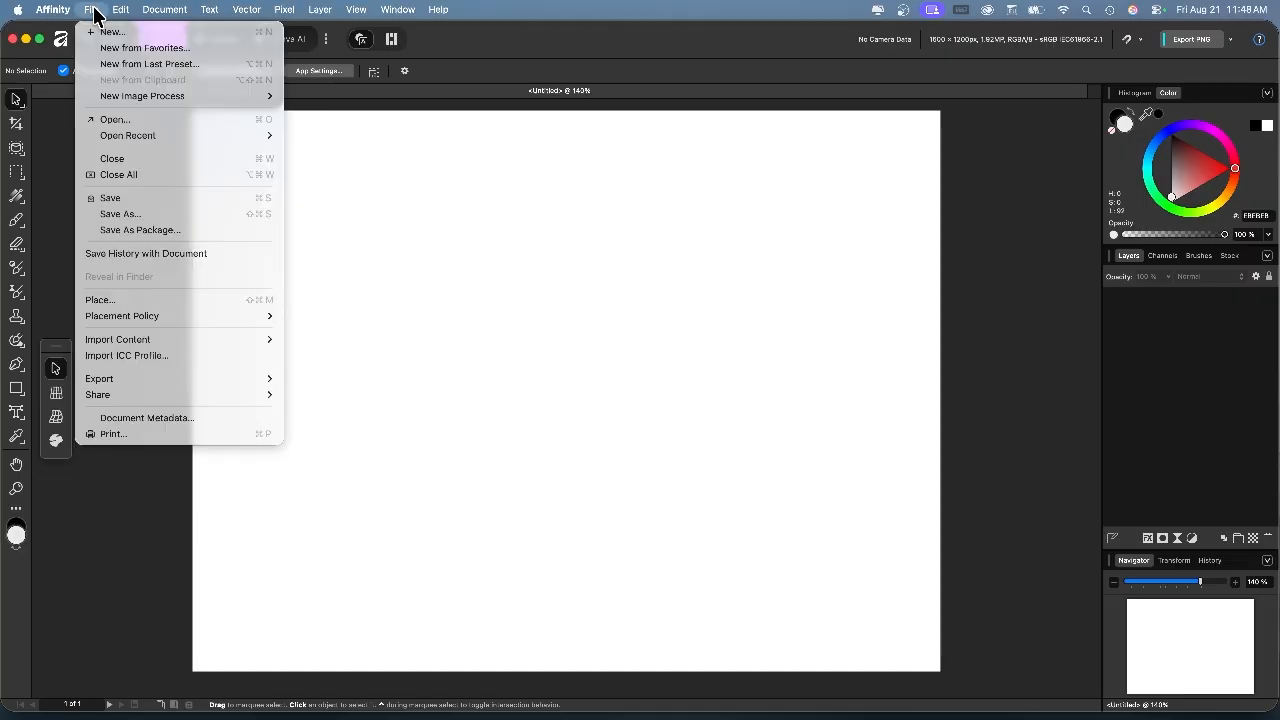
click(120, 300)
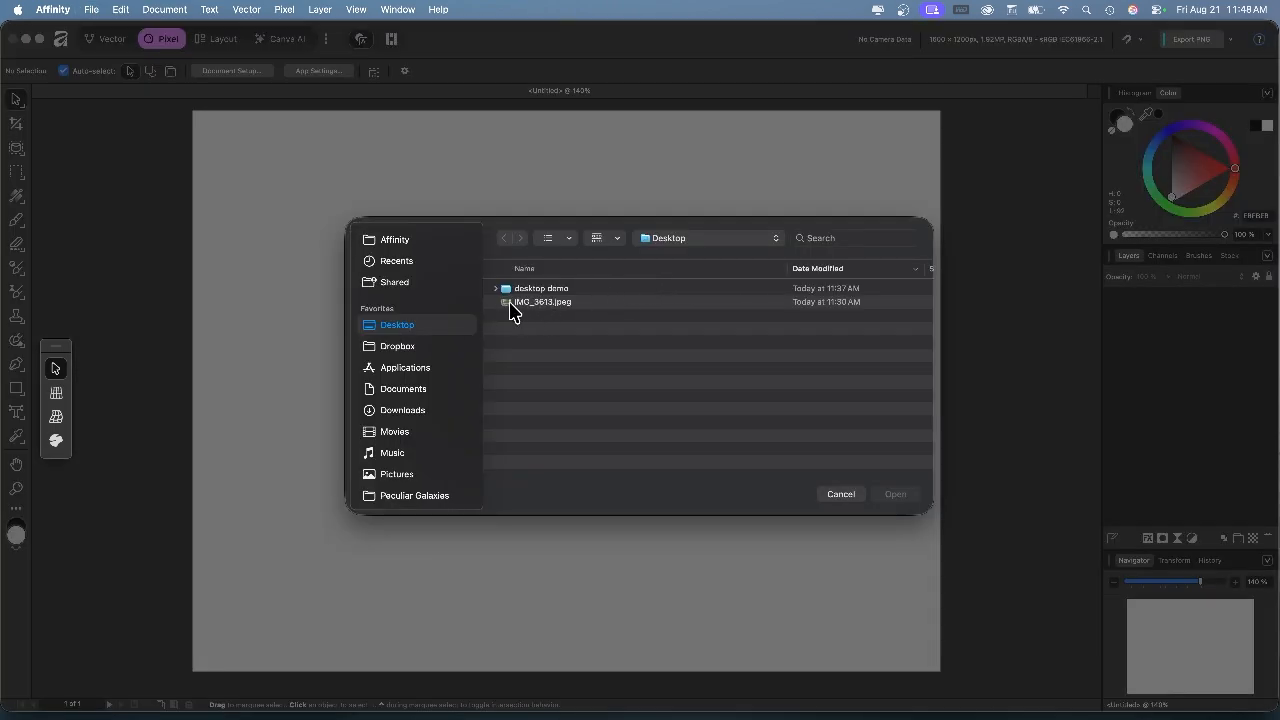
double_click(534, 302)
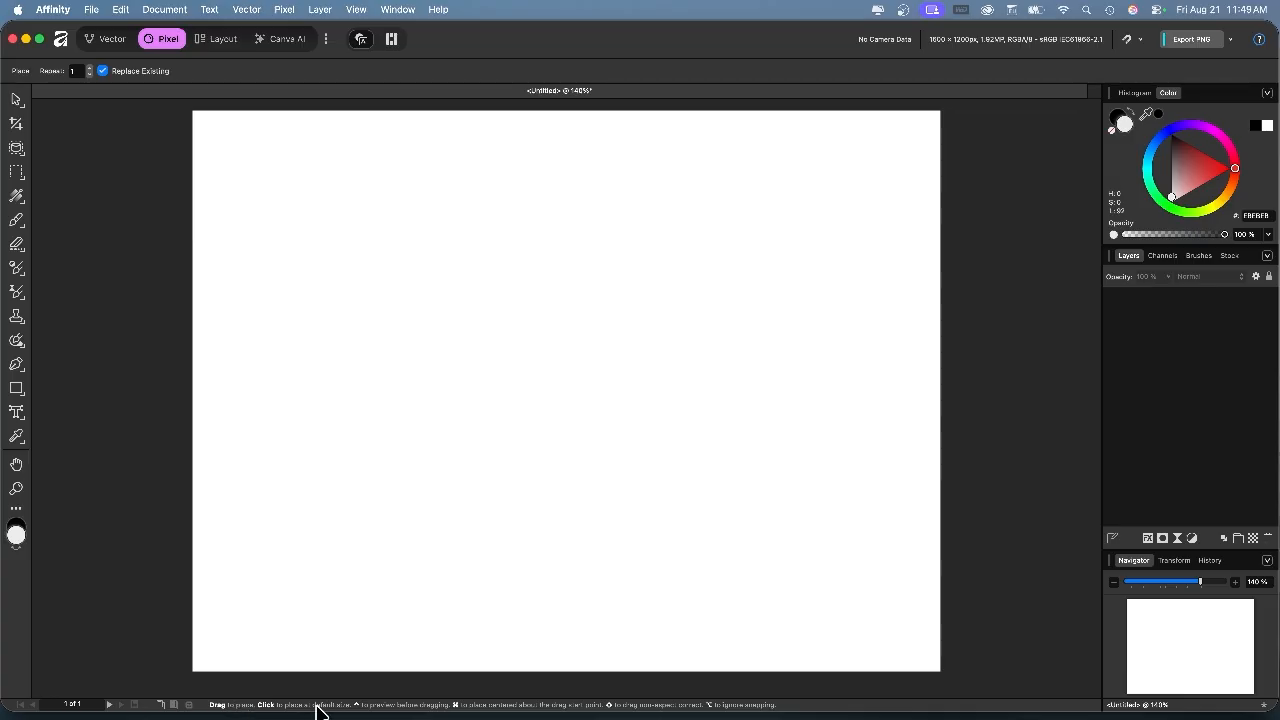
click(374, 239)
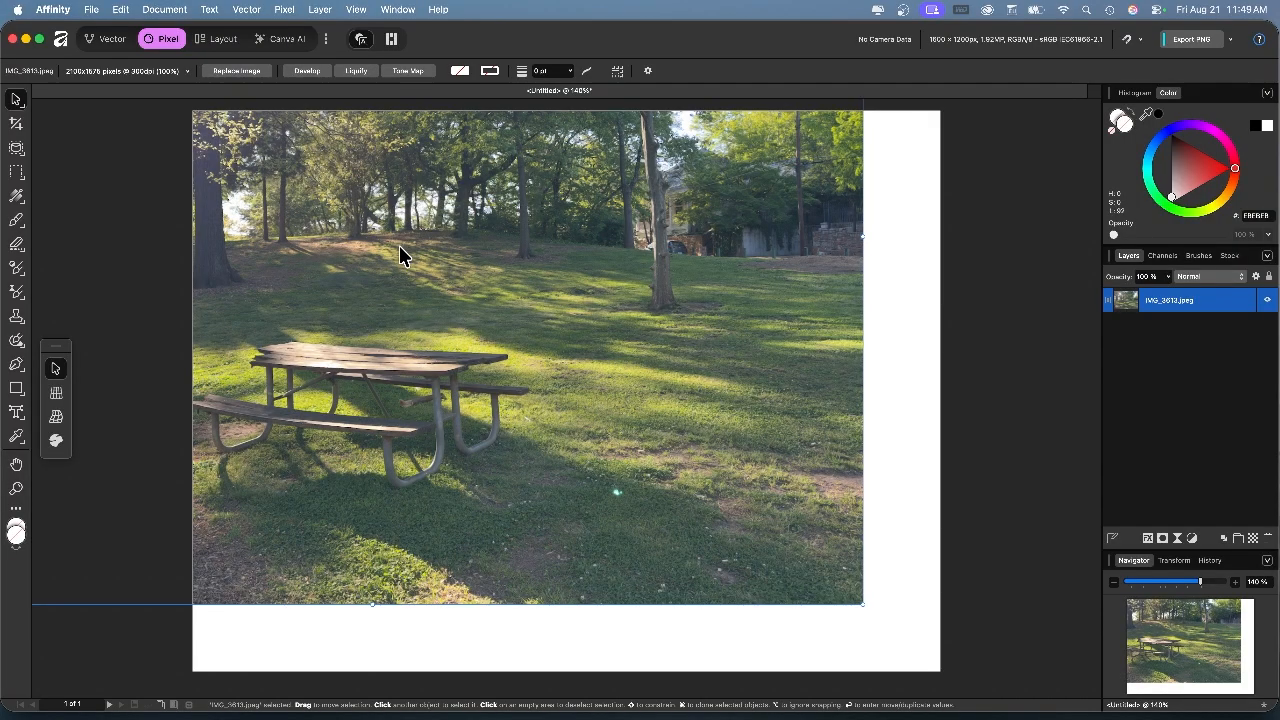
drag(399, 255, 610, 373)
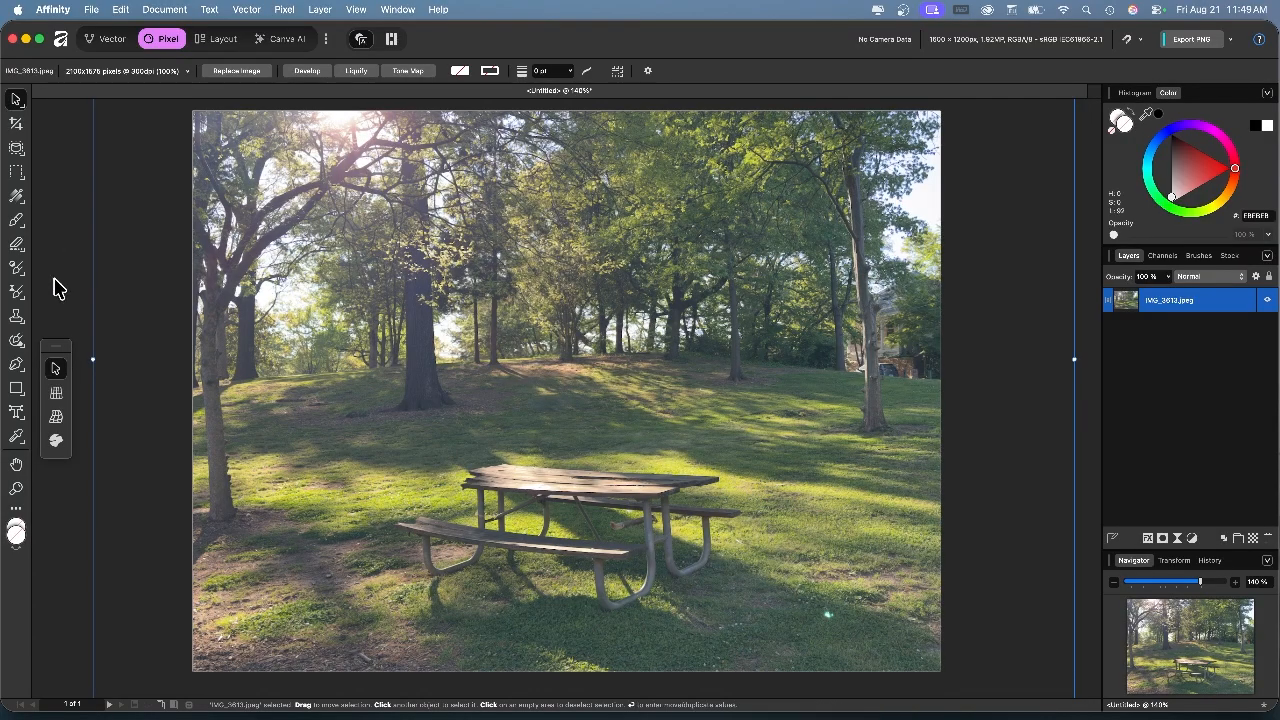
- Scale the placed photo down proportionally and align its edges with the page, leaving it deselected
click(16, 489)
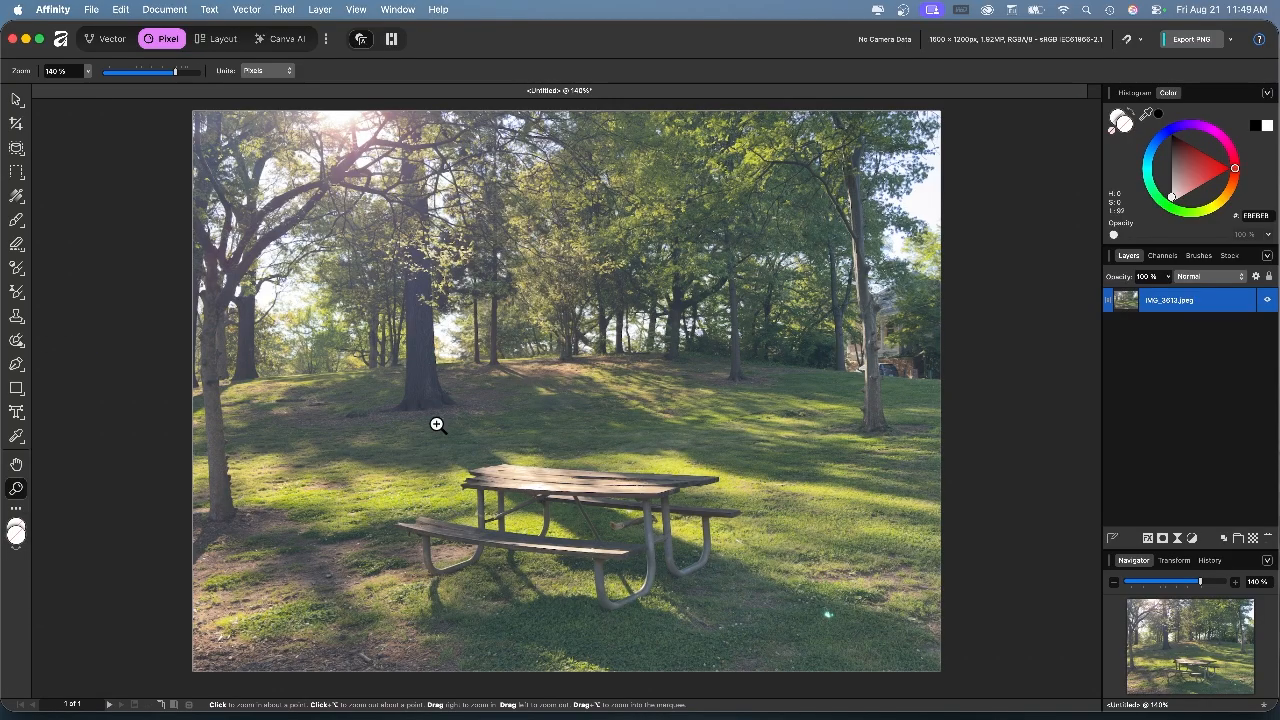
click(432, 349)
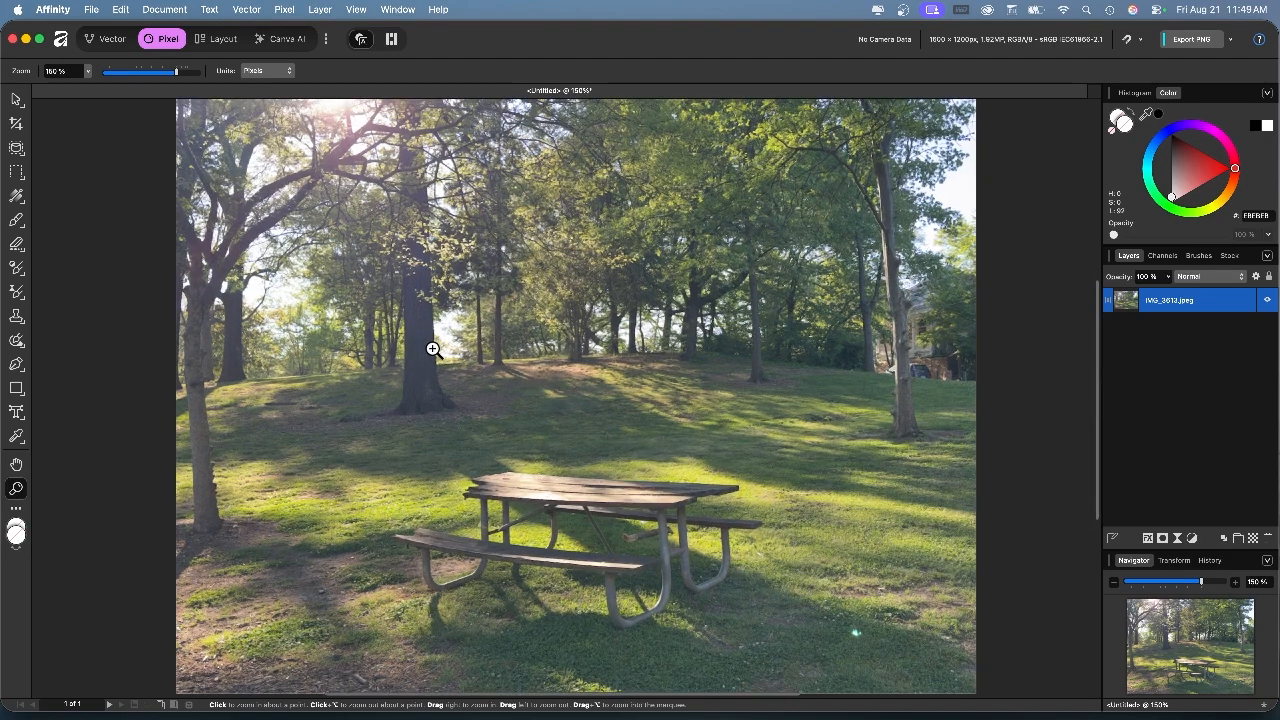
click(432, 349)
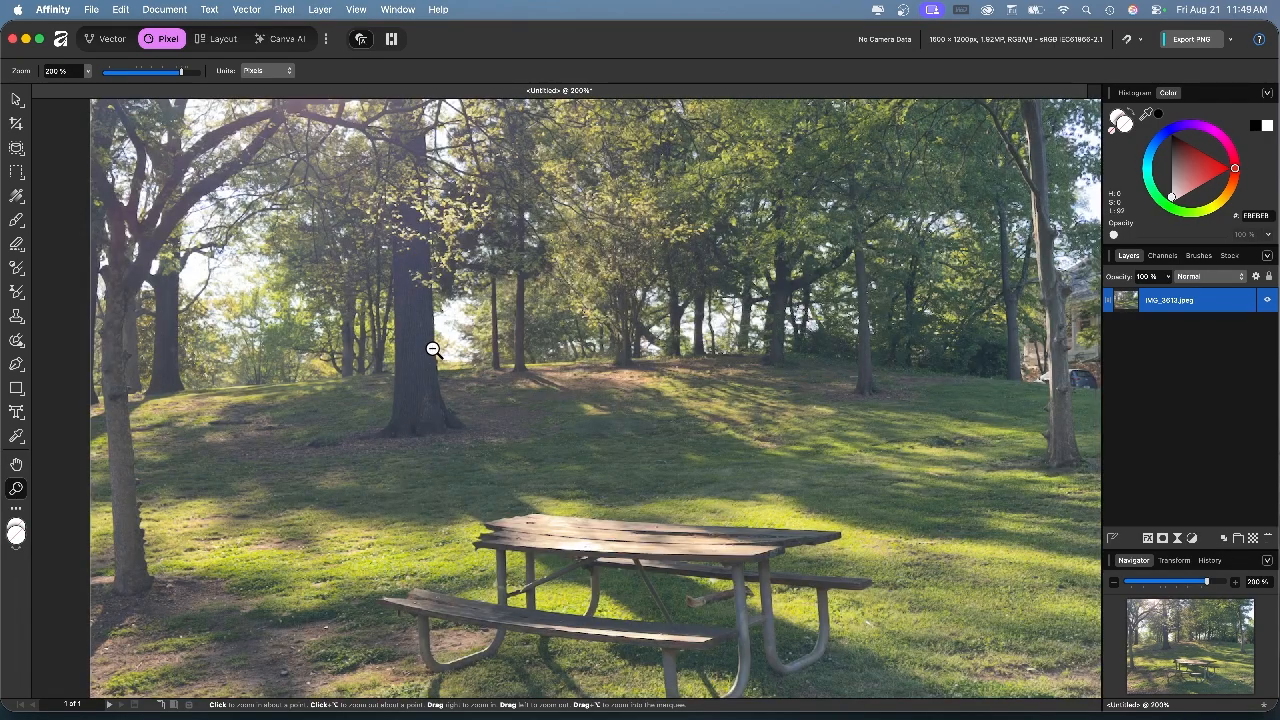
alt+click(432, 349)
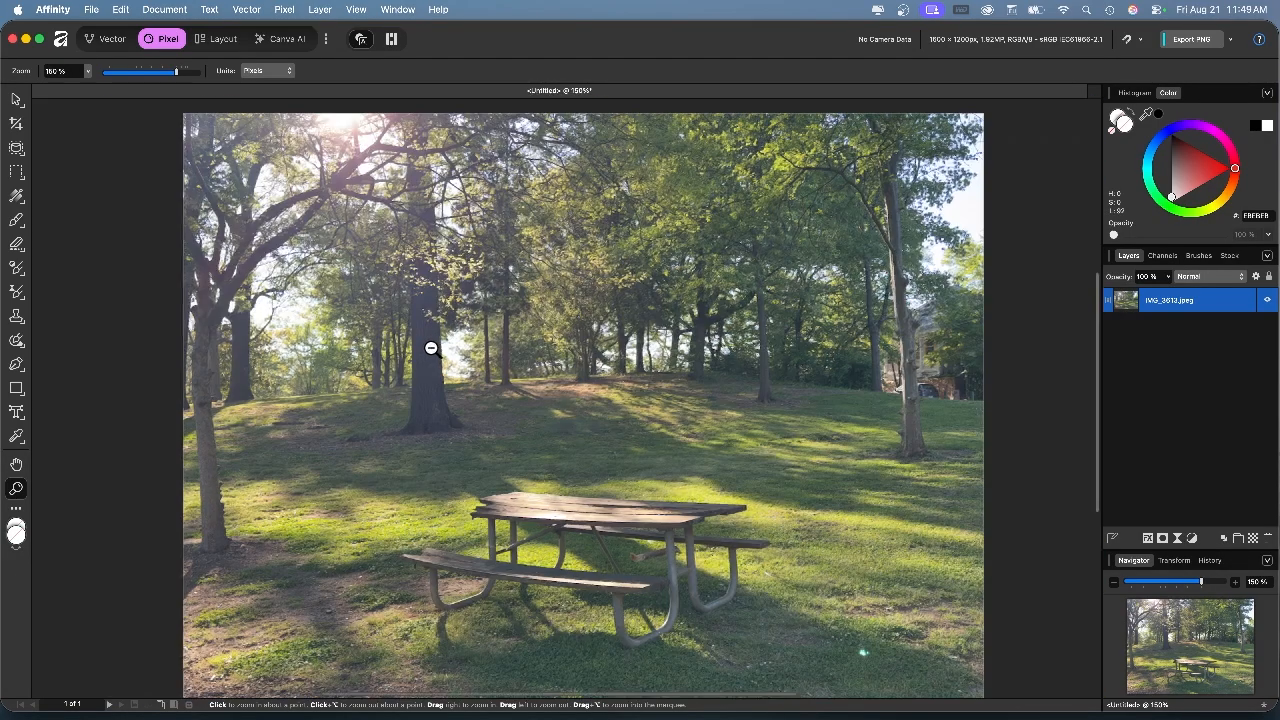
alt+click(432, 349)
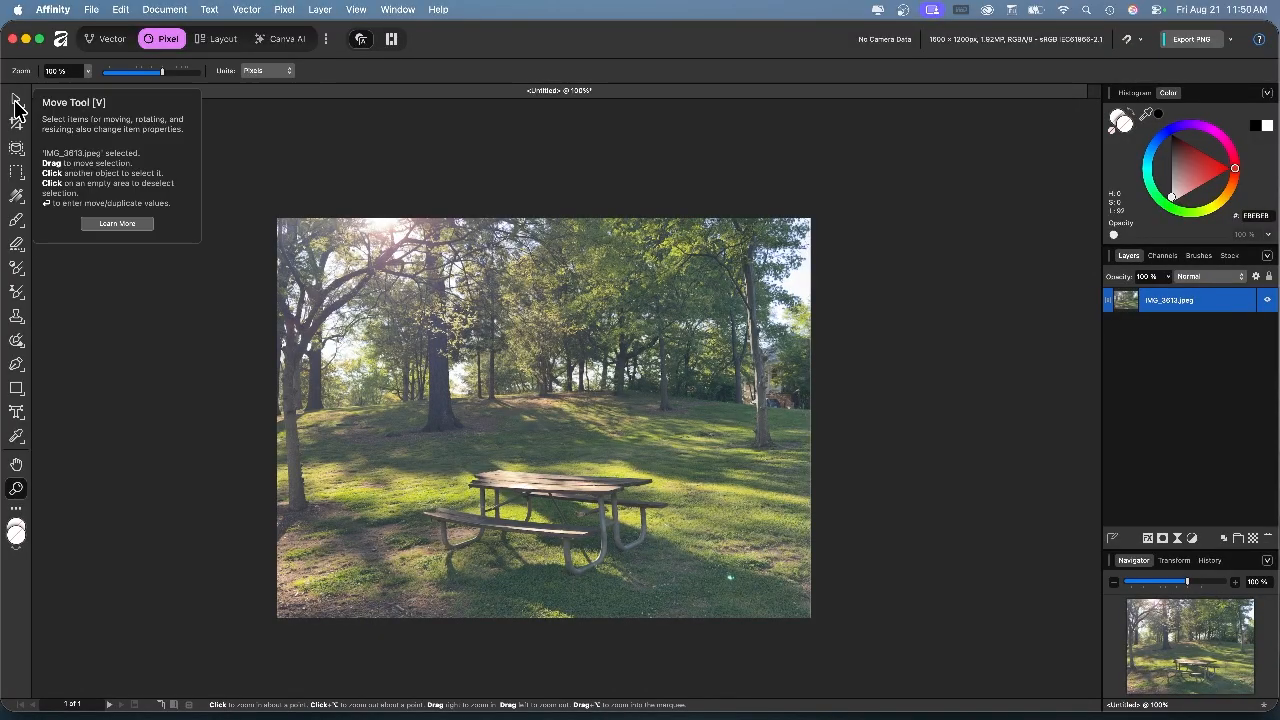
click(16, 101)
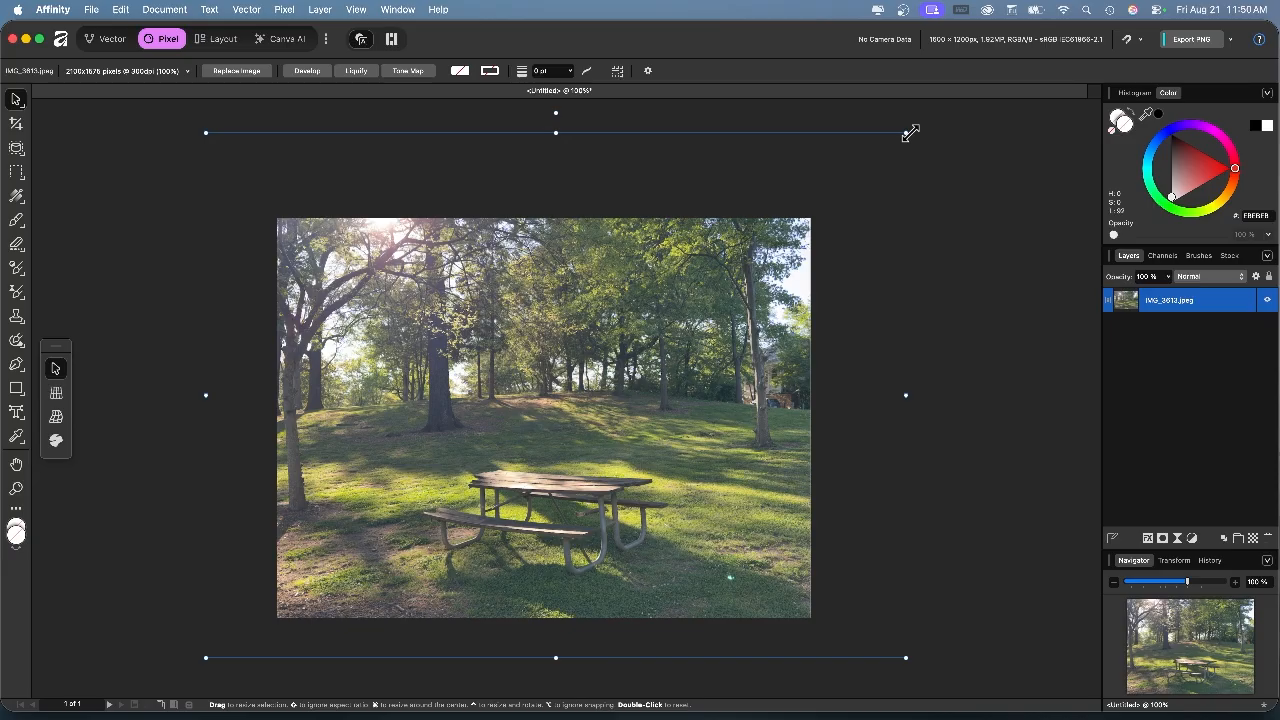
drag(910, 133, 823, 222)
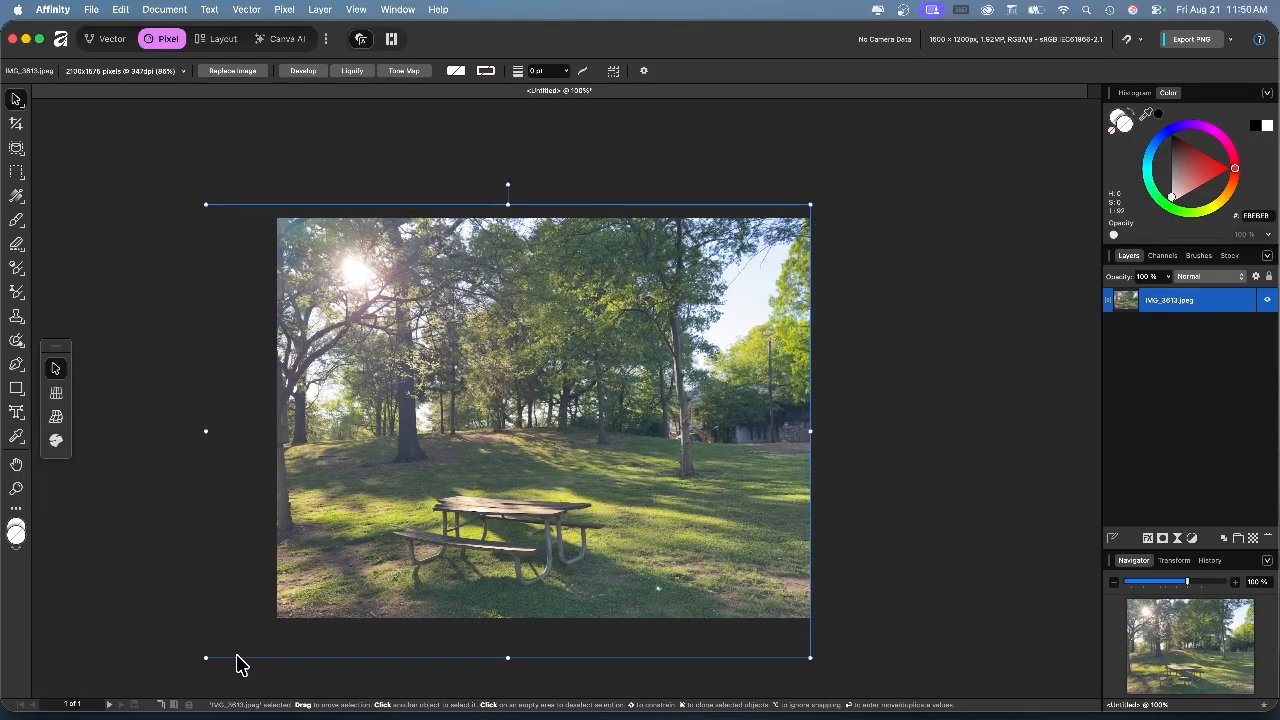
drag(206, 657, 257, 619)
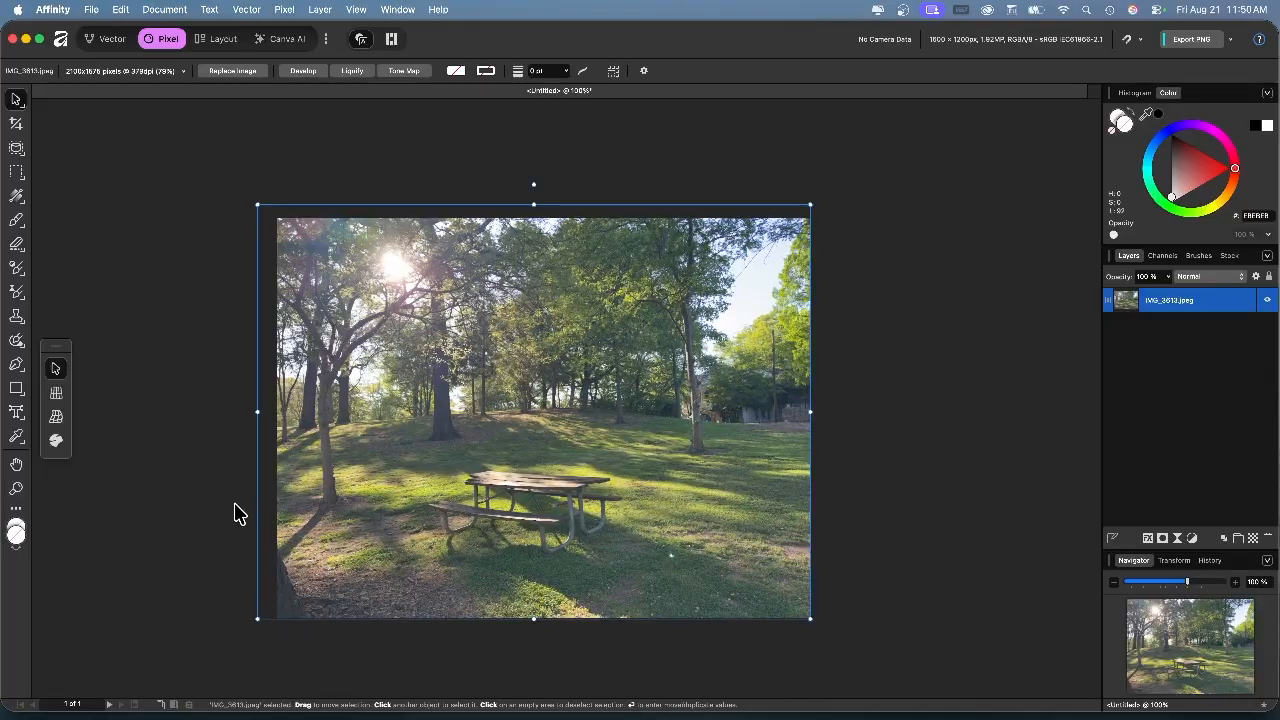
drag(258, 413, 277, 412)
drag(566, 363, 566, 367)
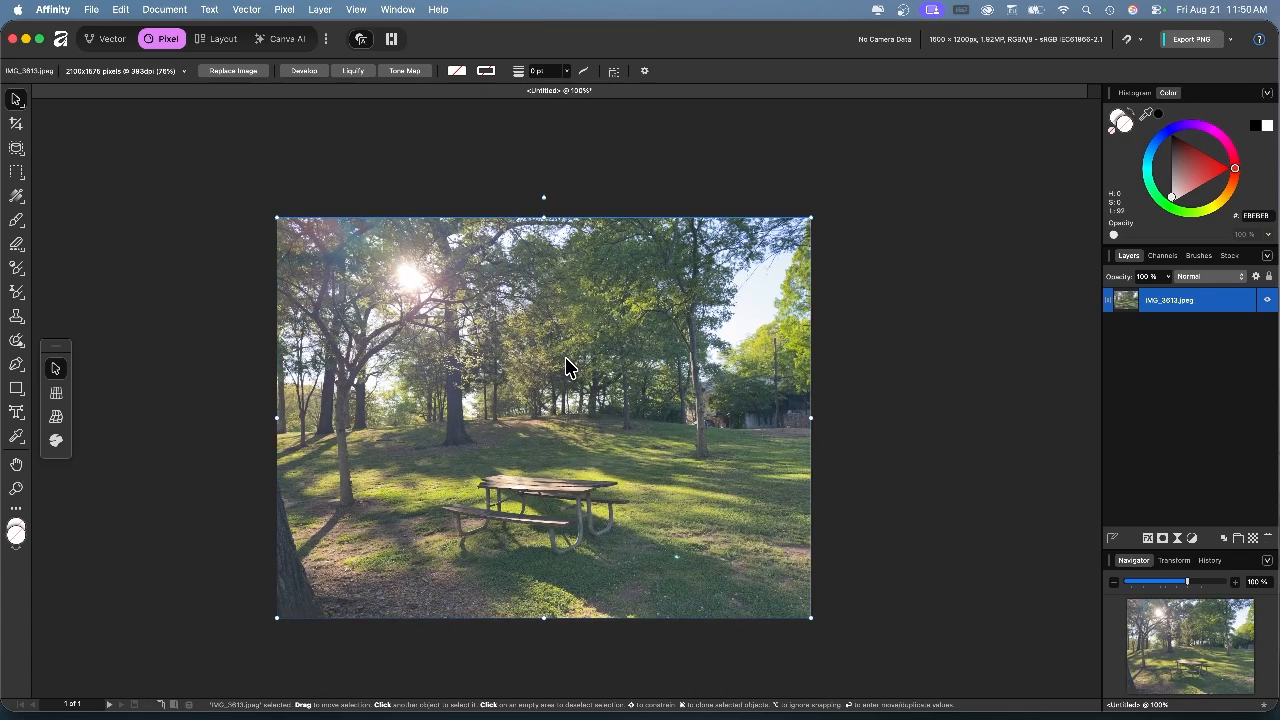
click(958, 277)
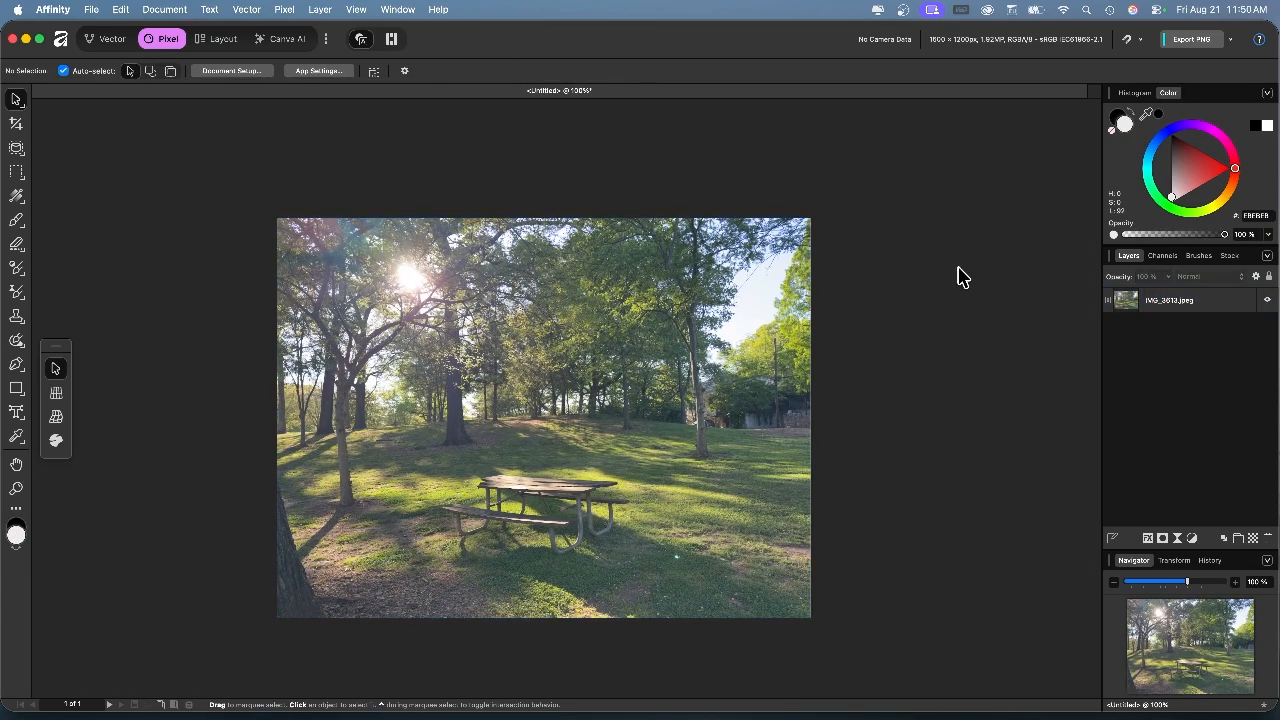
- Enlarge the photo slightly to 77% from its lower-left corner and nudge it back over the page
click(692, 348)
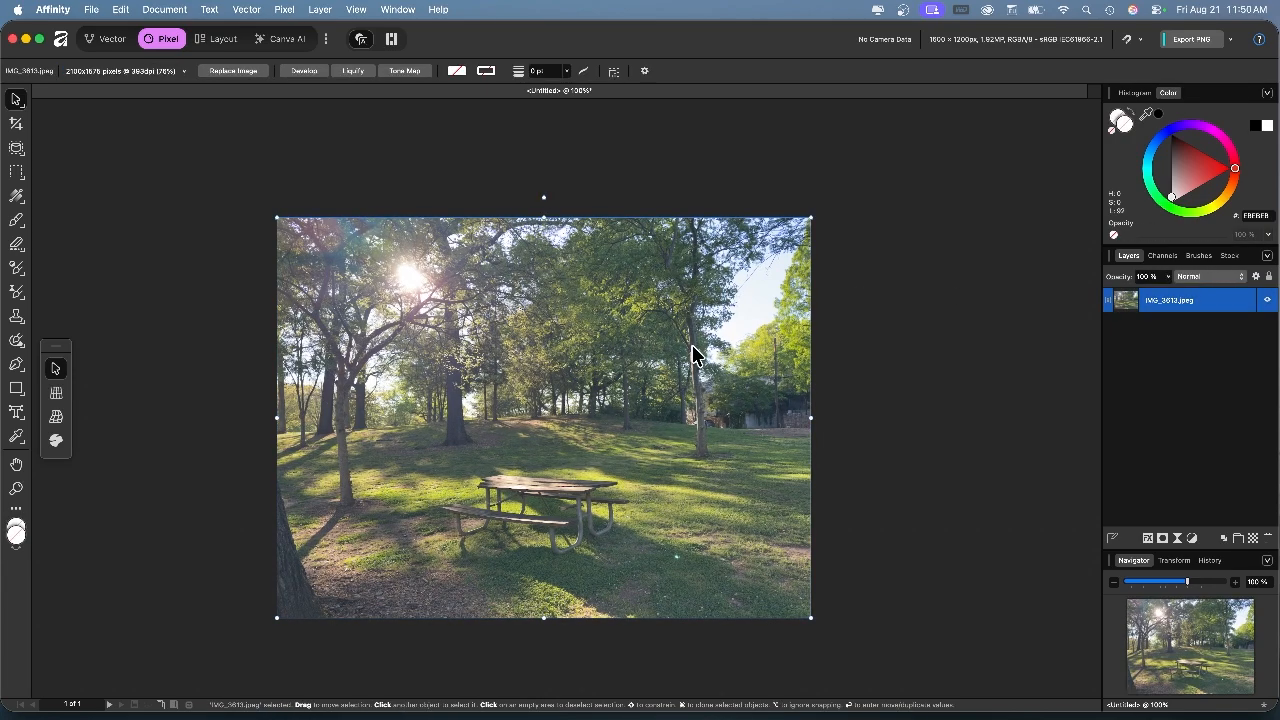
right_click(277, 620)
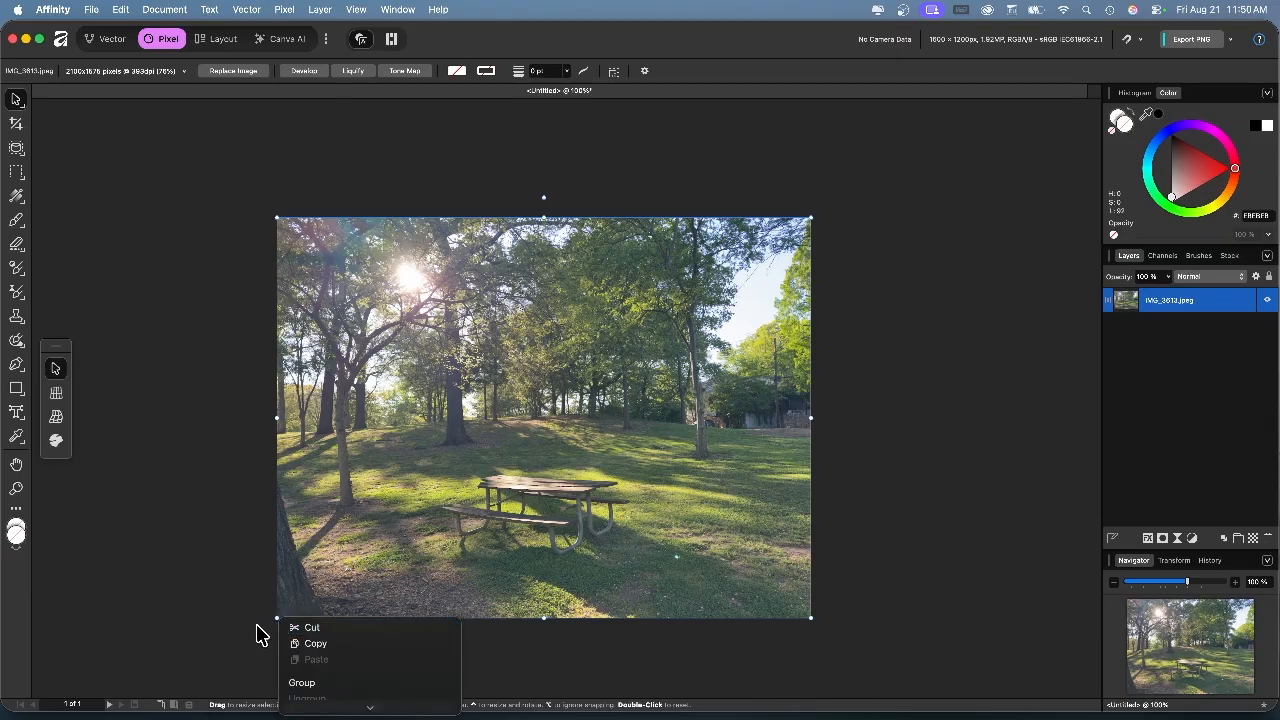
click(256, 630)
drag(274, 617, 272, 621)
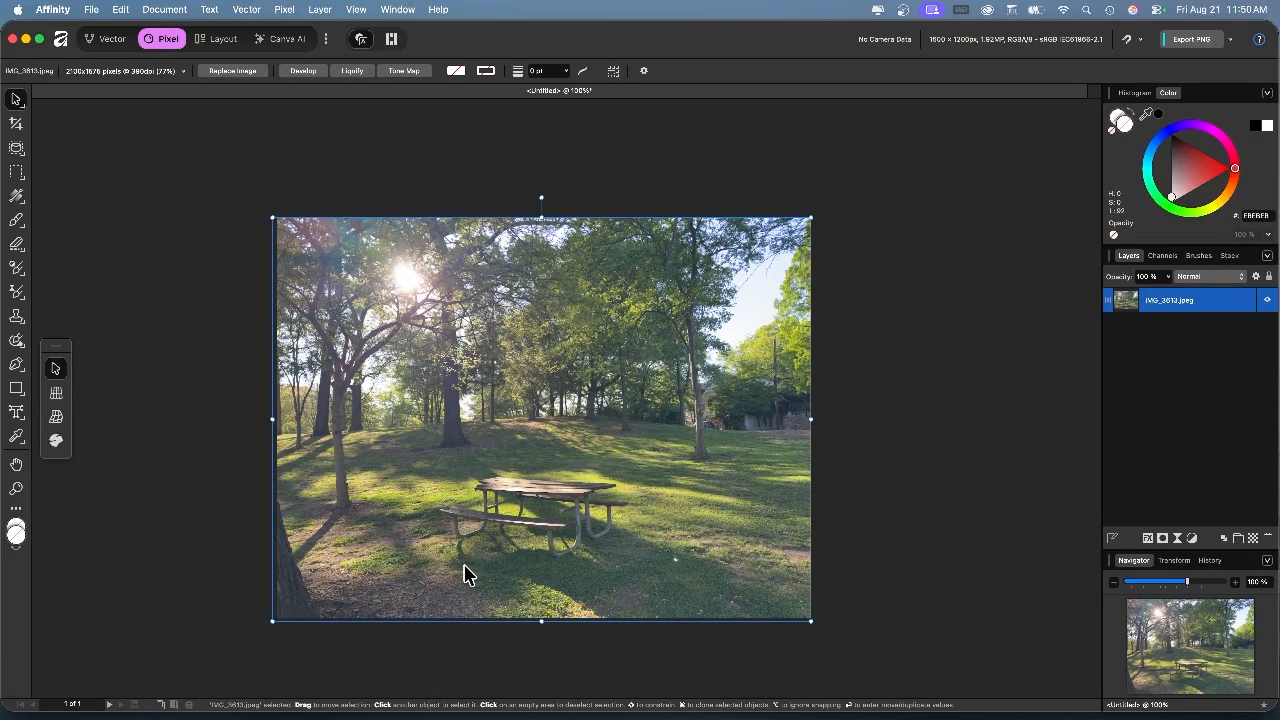
right_click(466, 566)
drag(446, 531, 454, 531)
right_click(454, 531)
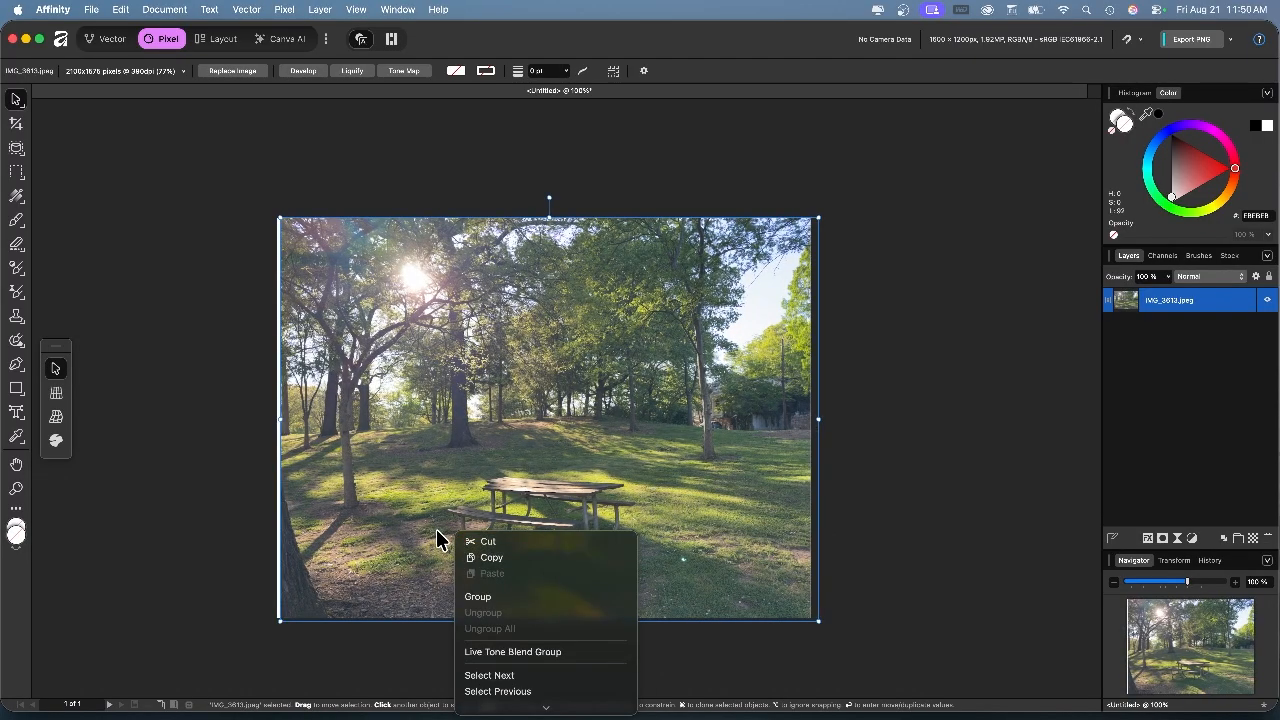
click(440, 537)
drag(424, 521, 422, 520)
click(883, 422)
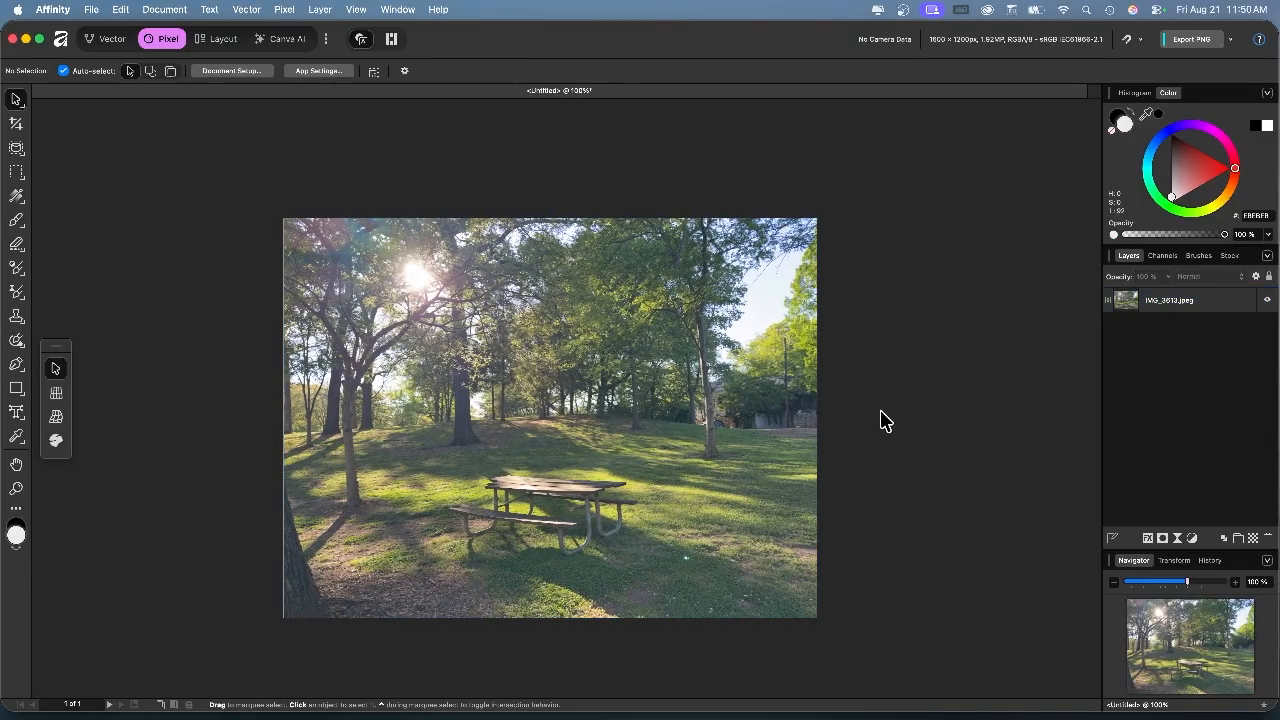
scroll(883, 422, left, 2)
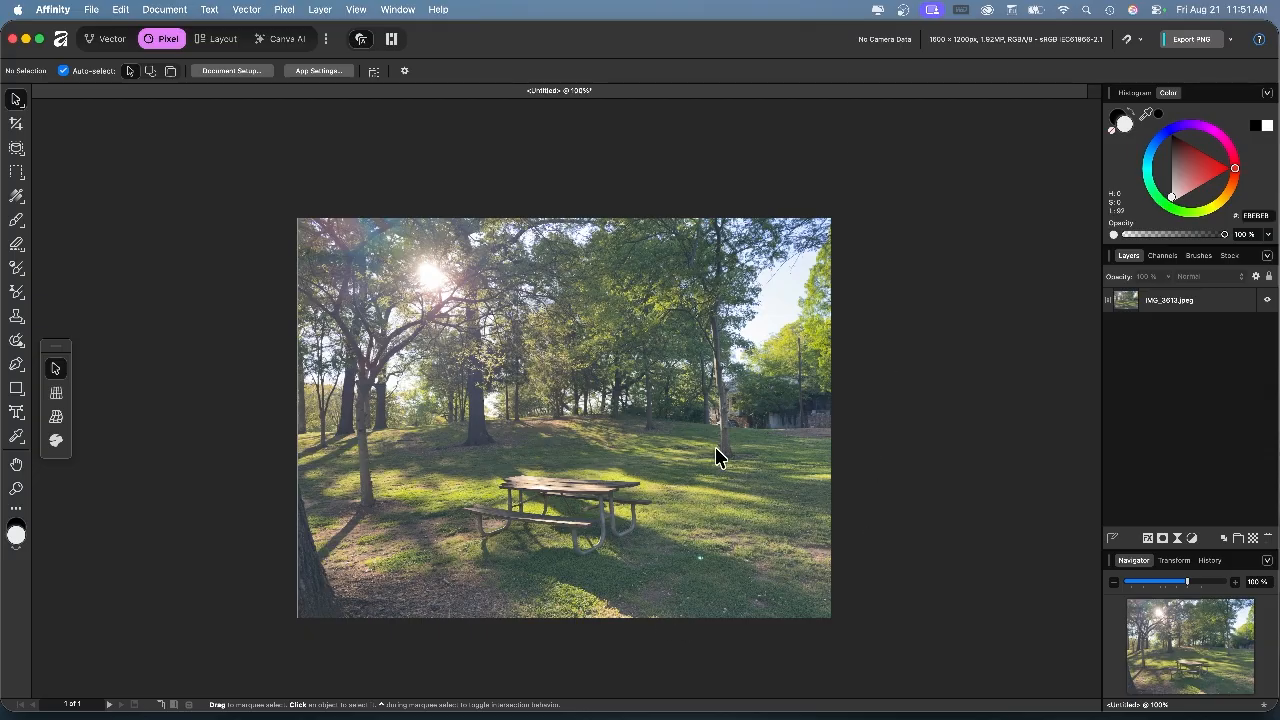
- Toggle the photo layer's visibility off and on, and rename the layer to "picnic table"
click(1268, 302)
click(1268, 302)
double_click(1178, 300)
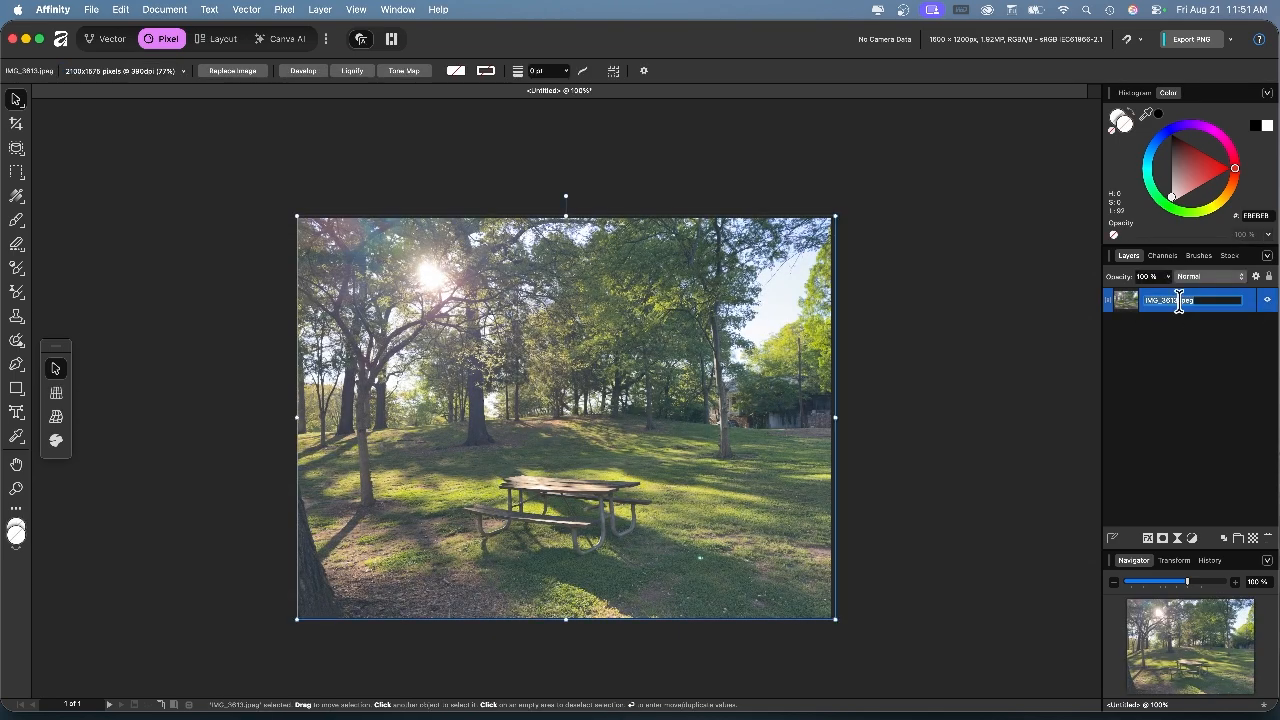
text(picnic table)
key(Return)
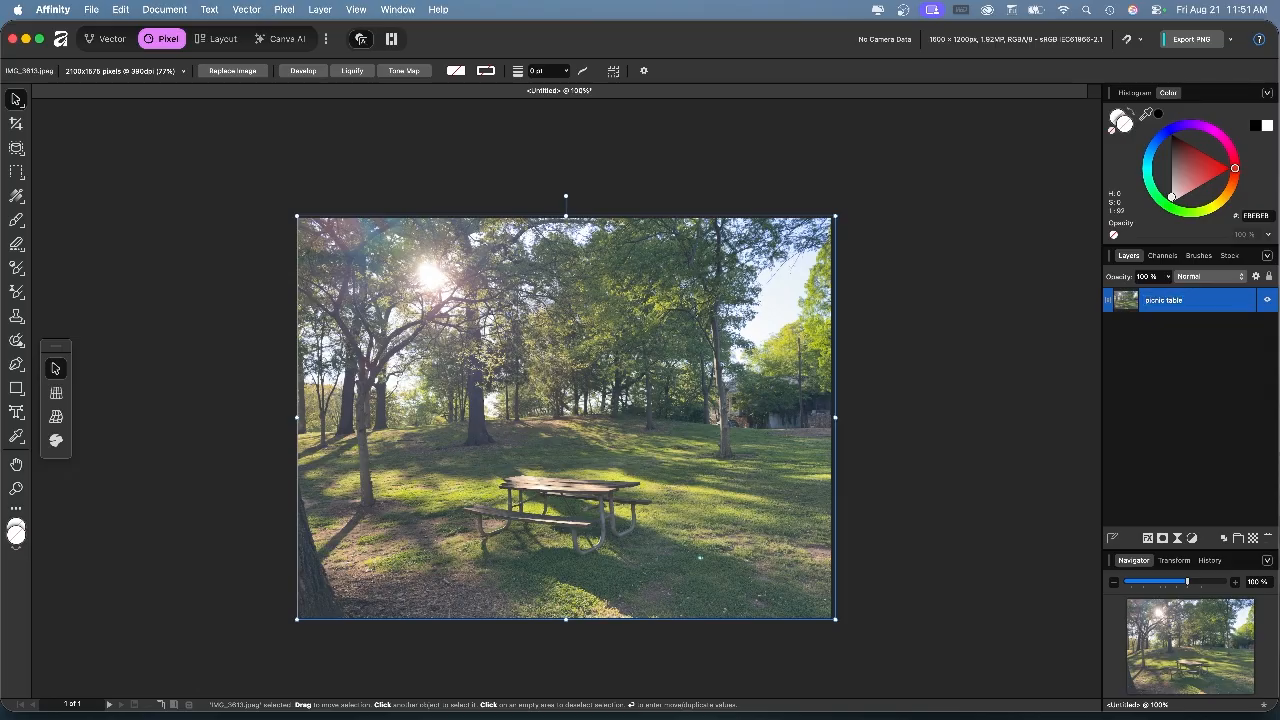
click(113, 220)
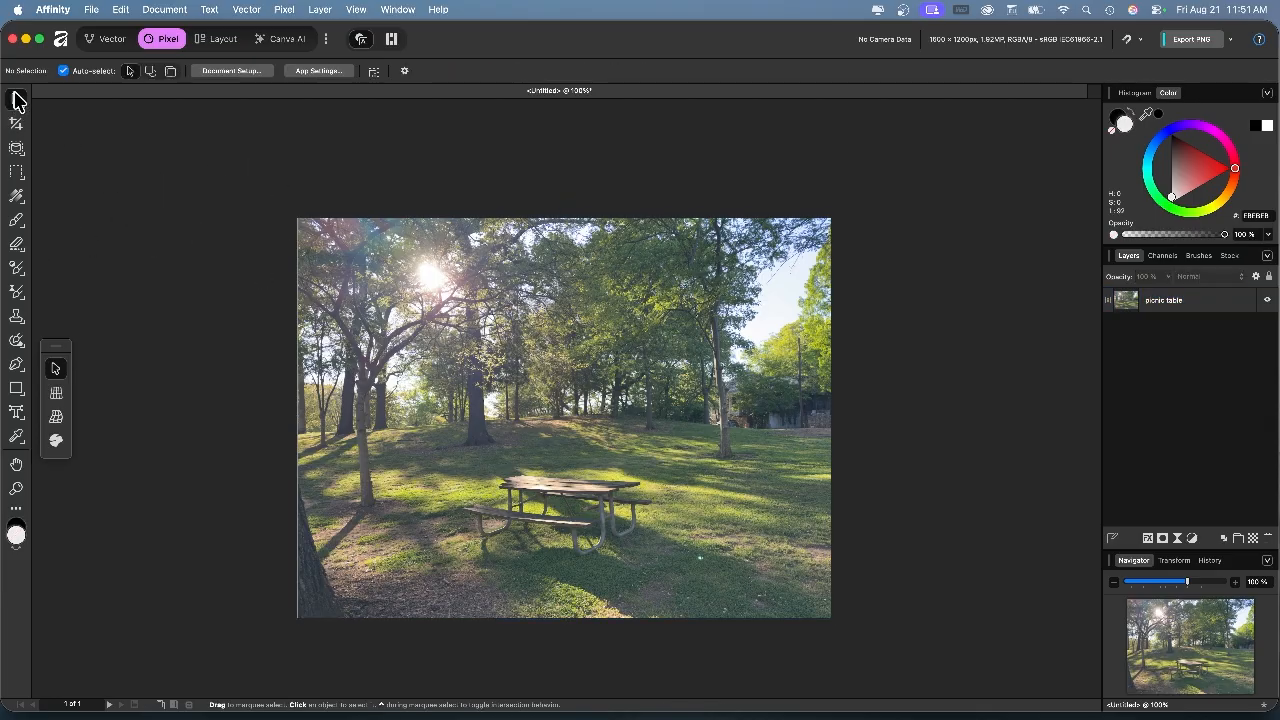
- Crop the document to a 1:1 square of about 1036 x 1036 px framing the picnic table and the trees behind it
click(16, 125)
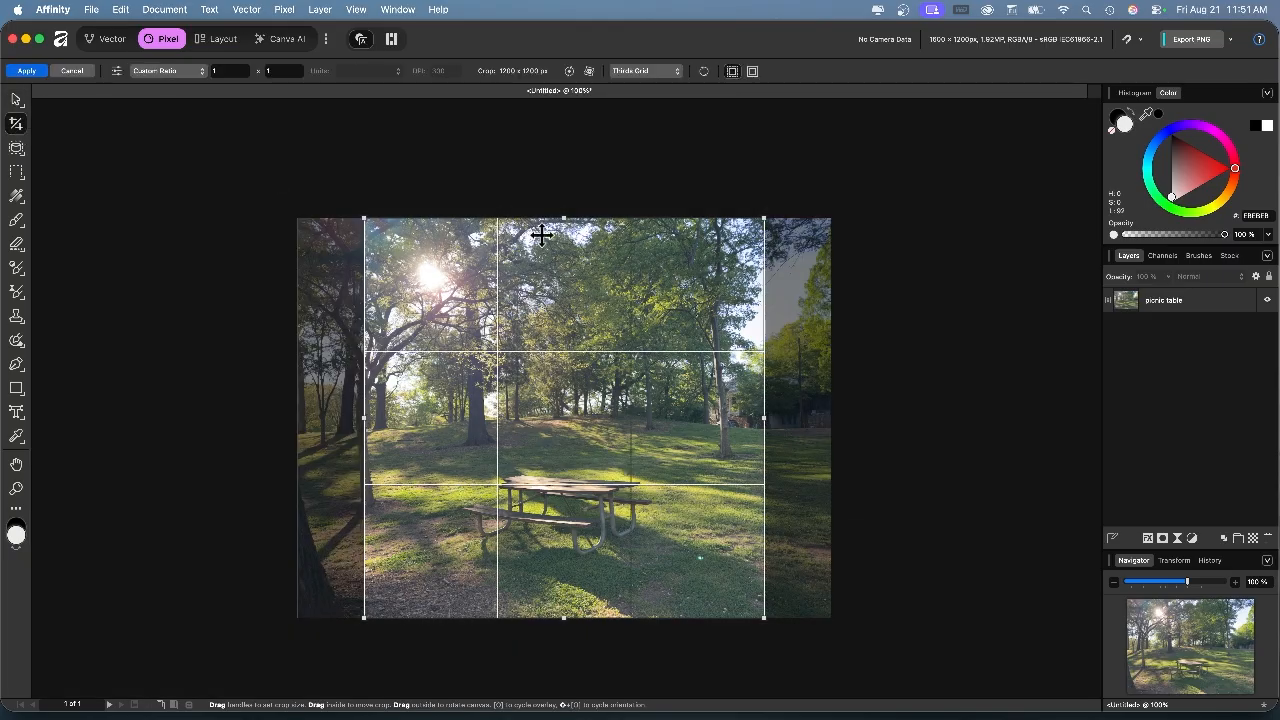
drag(766, 217, 713, 273)
drag(656, 476, 690, 475)
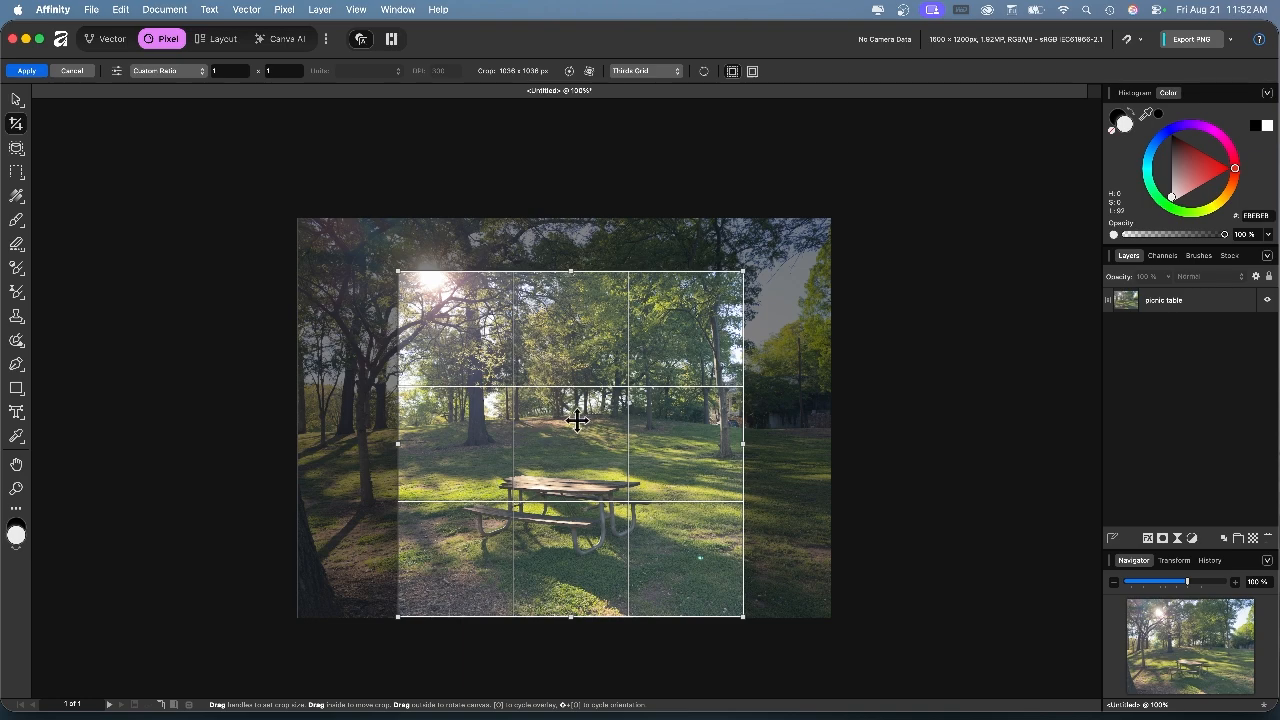
key(h)
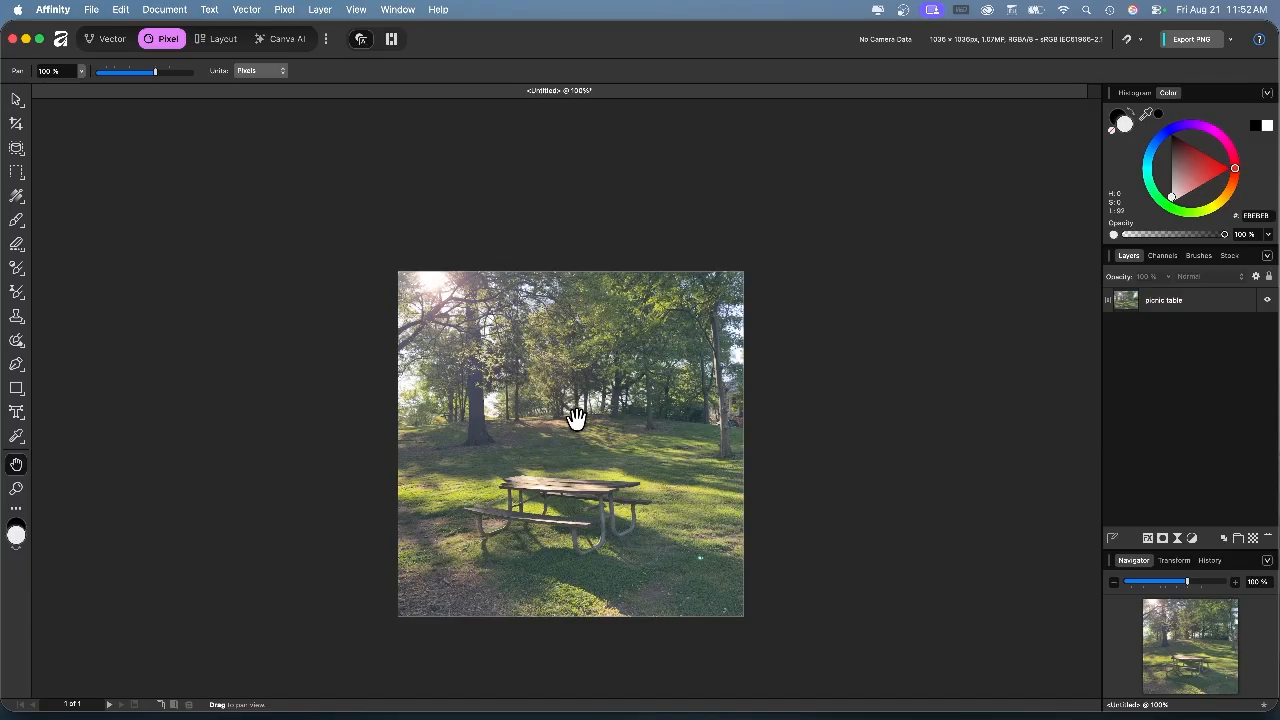
- Undo the raster crop, redo it, and undo it again to restore the full photo
click(120, 9)
mouse_move(164, 9)
mouse_move(158, 38)
mouse_move(116, 12)
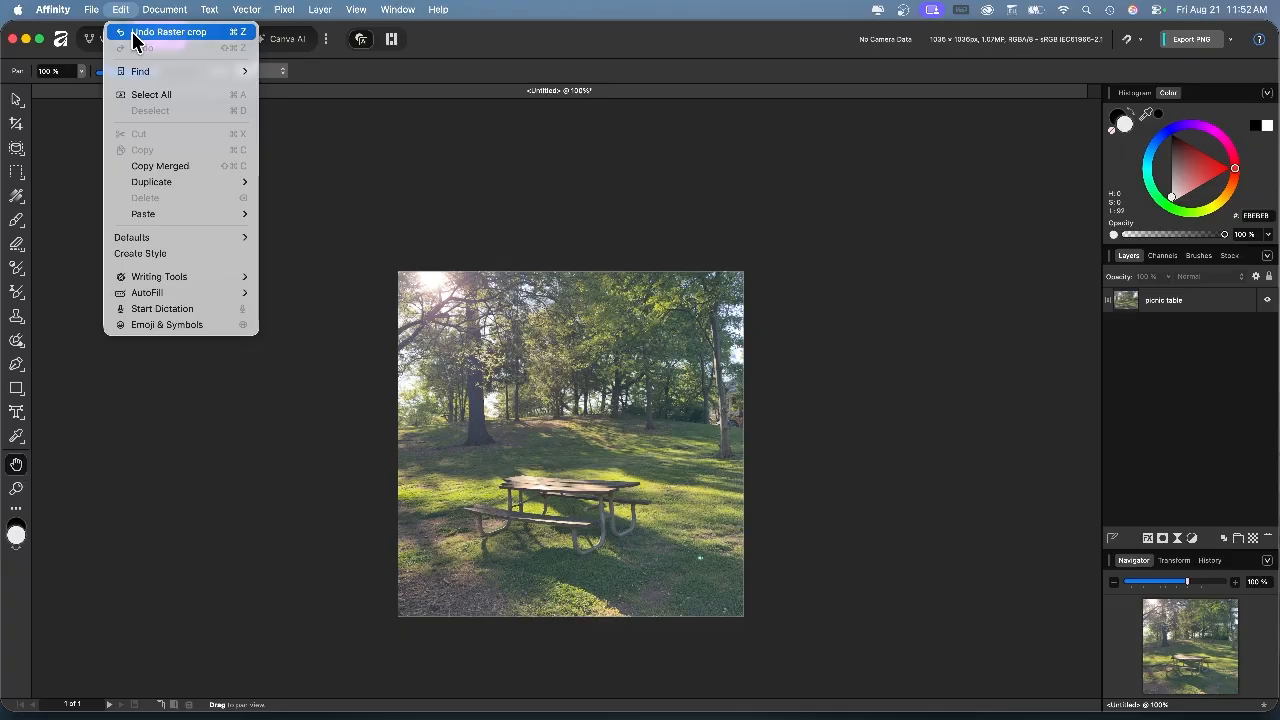
click(160, 32)
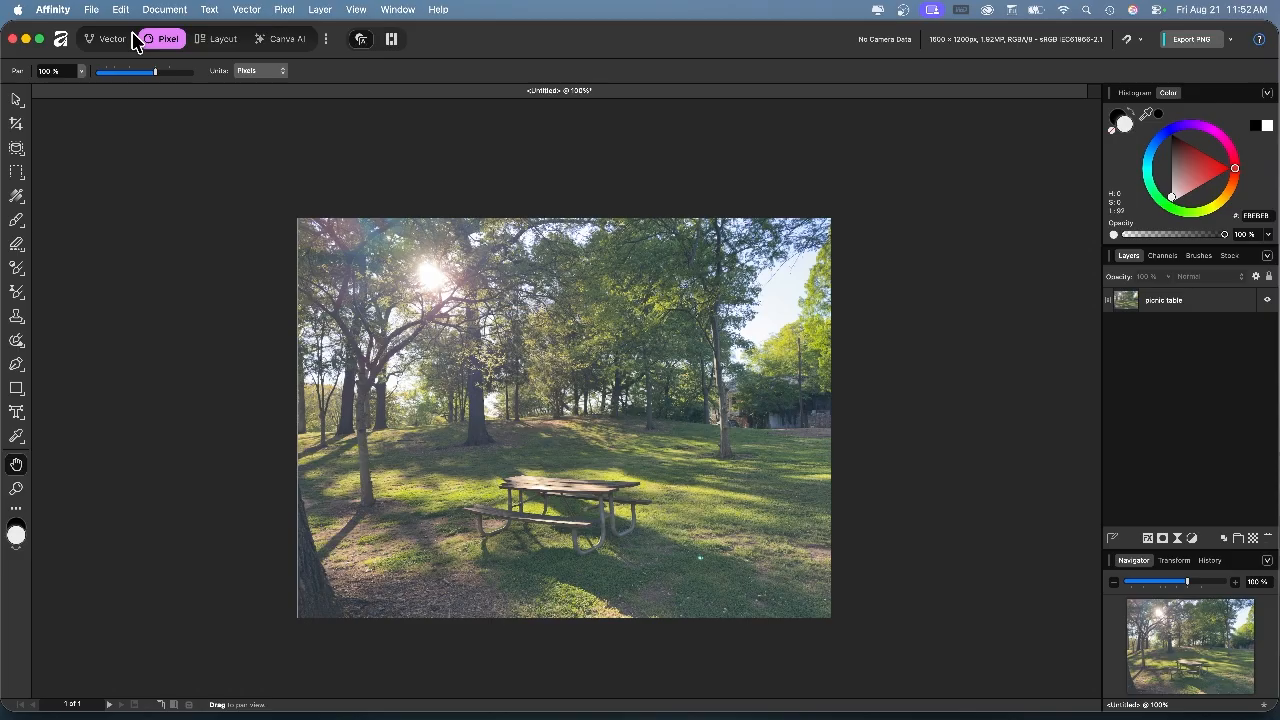
key(super+shift+z)
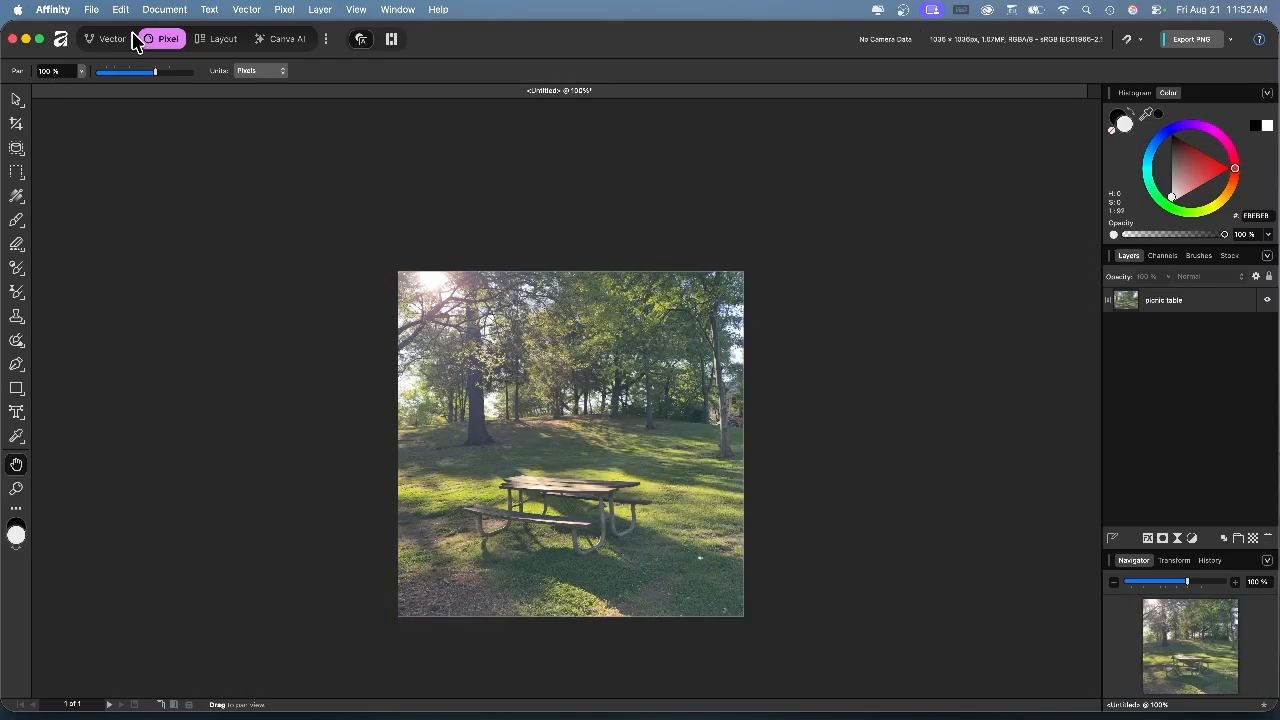
key(super+z)
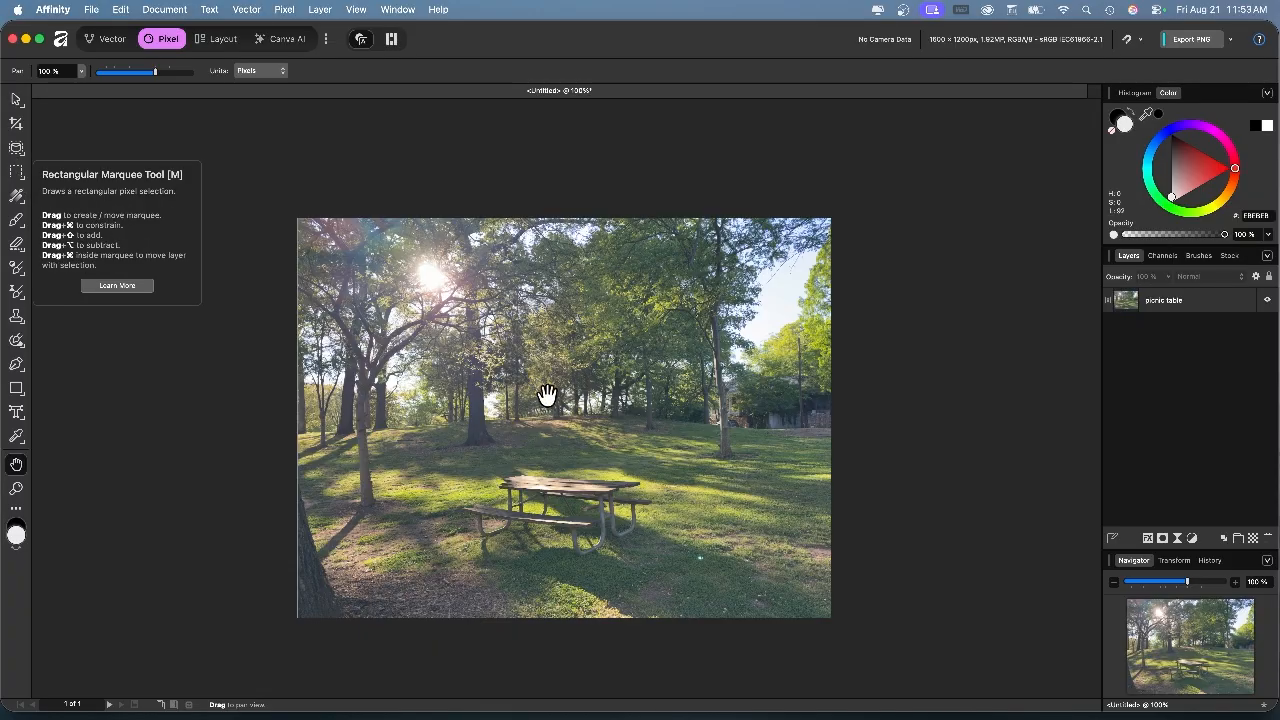
- Try out several rectangular marquee selections on different areas of the photo
click(16, 173)
drag(370, 343, 565, 521)
drag(638, 401, 716, 550)
drag(495, 378, 426, 436)
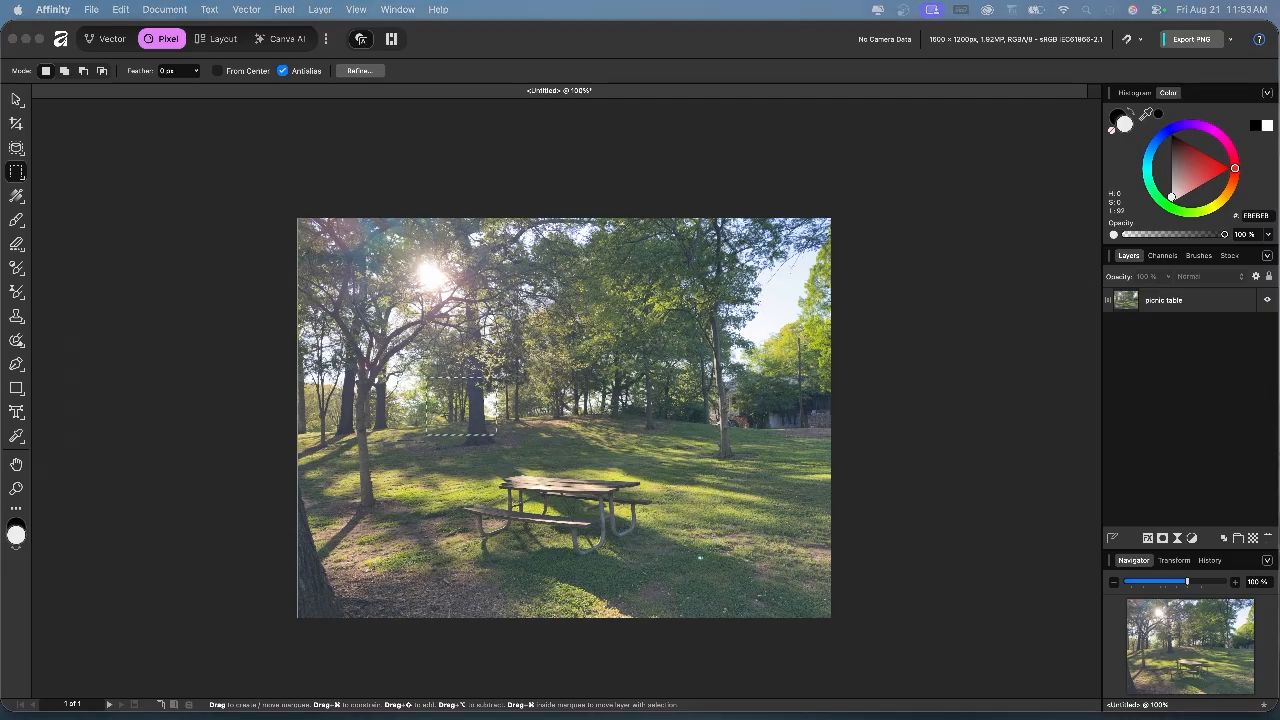
- Switch to the Elliptical Marquee Tool and try out several oval selections on the photo
click(17, 177)
click(17, 177)
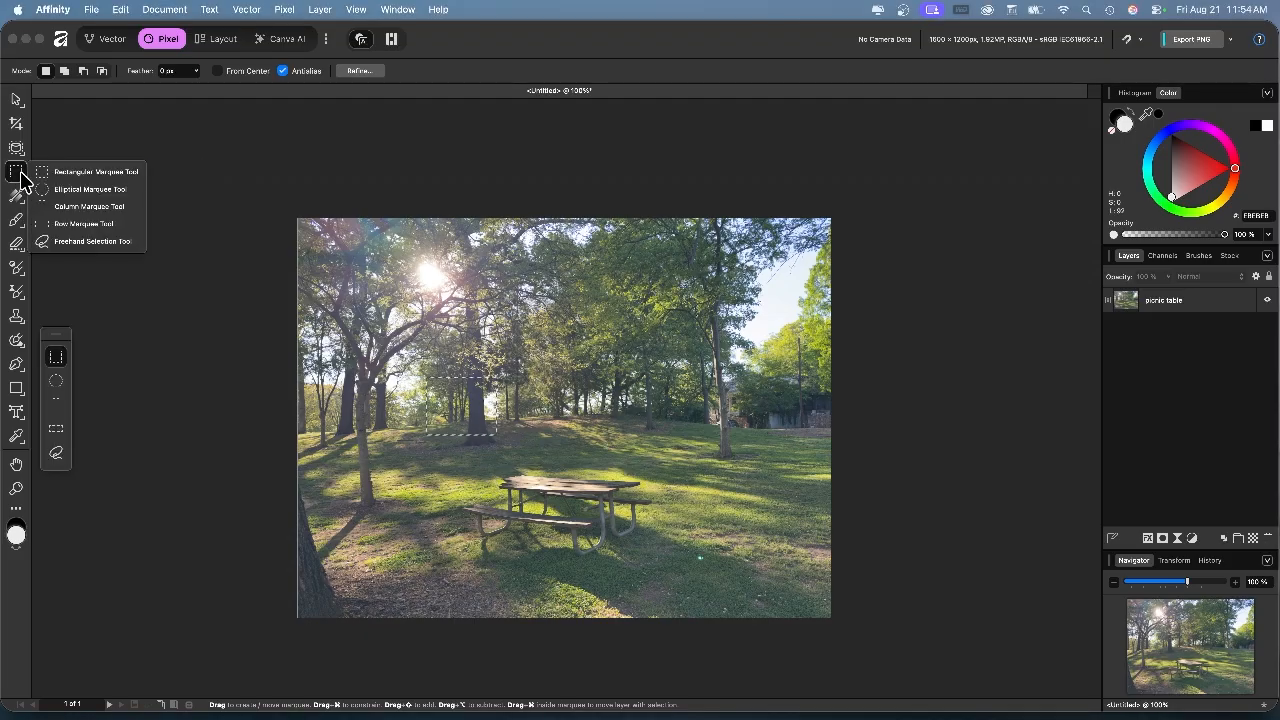
click(88, 189)
drag(439, 334, 575, 461)
drag(682, 434, 790, 496)
mouse_move(429, 309)
mouse_down()
mouse_move(521, 428)
mouse_move(535, 408)
mouse_up()
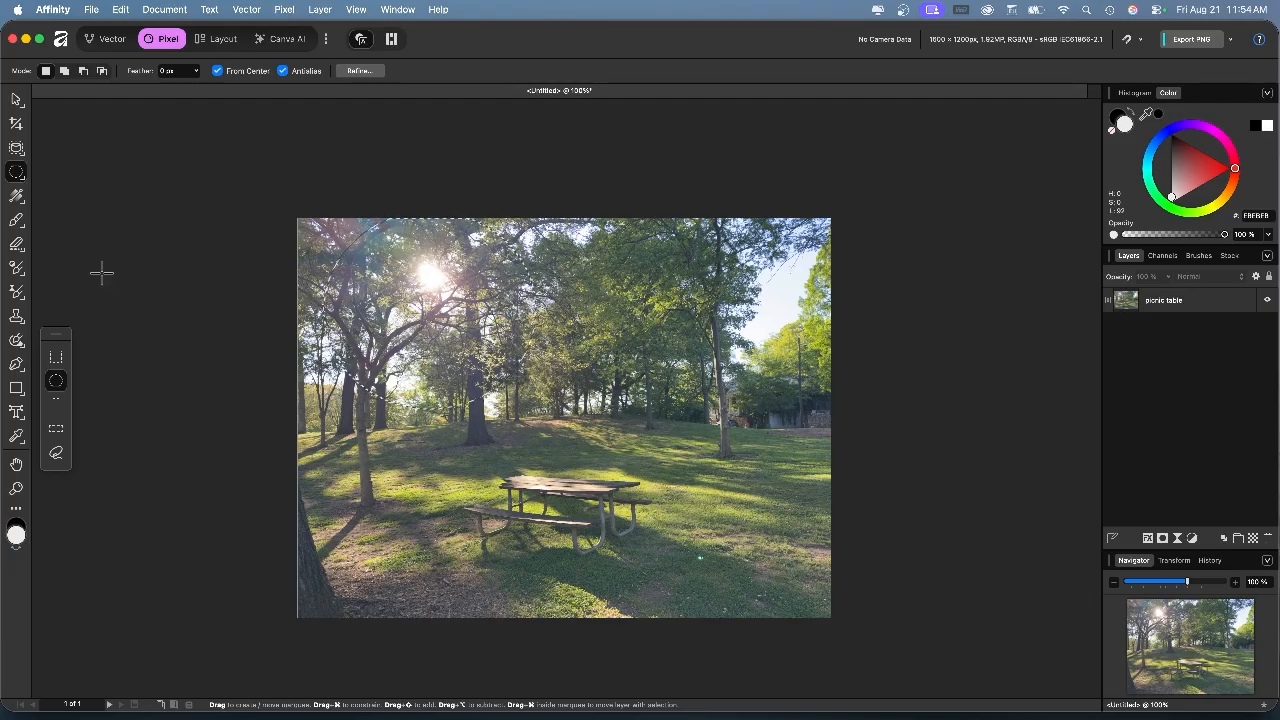
- Draw freehand selections on the photo, ending with one loosely around the picnic table, and deselect
click(55, 456)
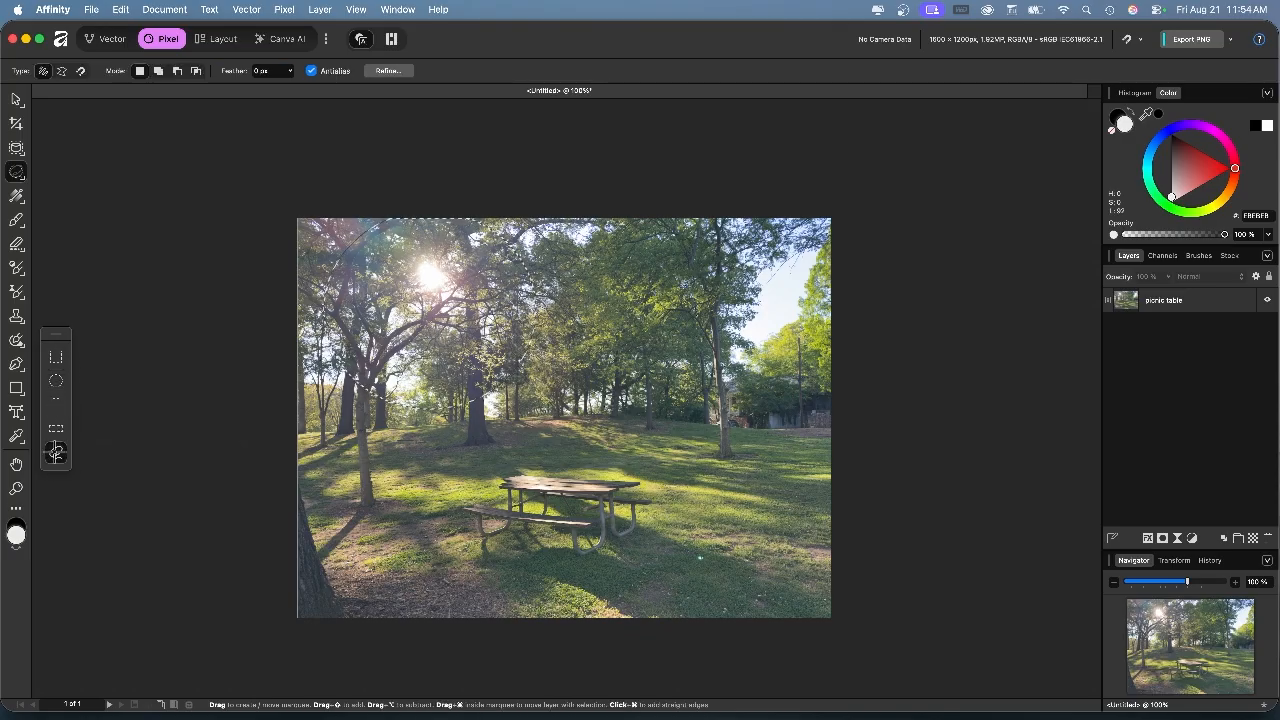
mouse_move(645, 324)
mouse_down()
mouse_move(572, 312)
mouse_move(546, 452)
mouse_move(728, 420)
mouse_move(716, 339)
mouse_move(677, 326)
mouse_move(655, 363)
mouse_move(646, 324)
mouse_up()
mouse_move(588, 374)
mouse_down()
mouse_move(425, 350)
mouse_move(602, 396)
mouse_up()
drag(480, 428, 506, 443)
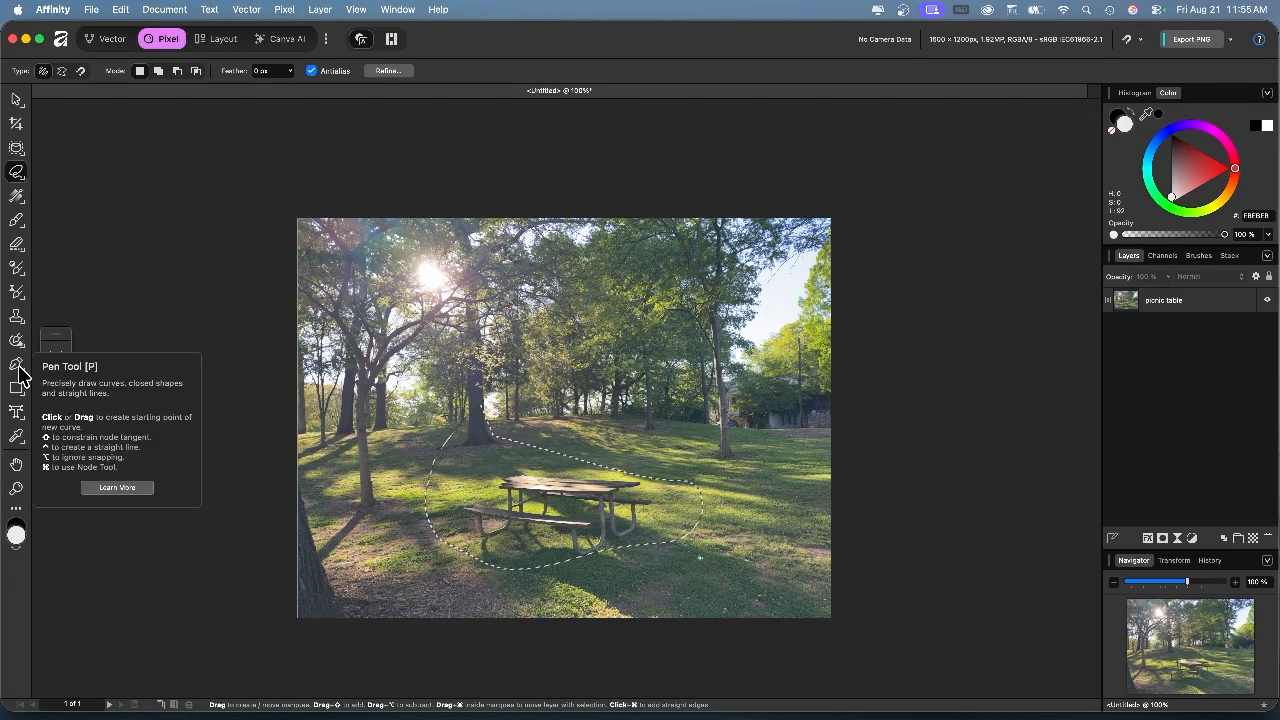
key(super+d)
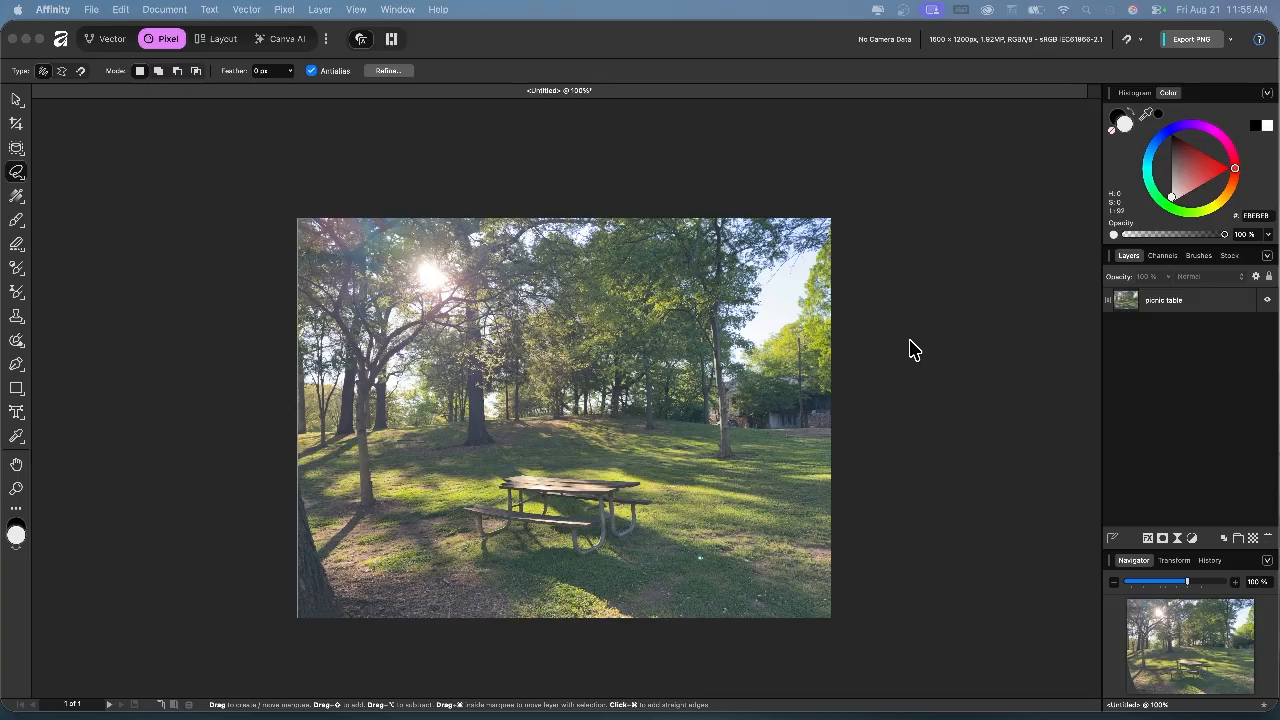
click(426, 168)
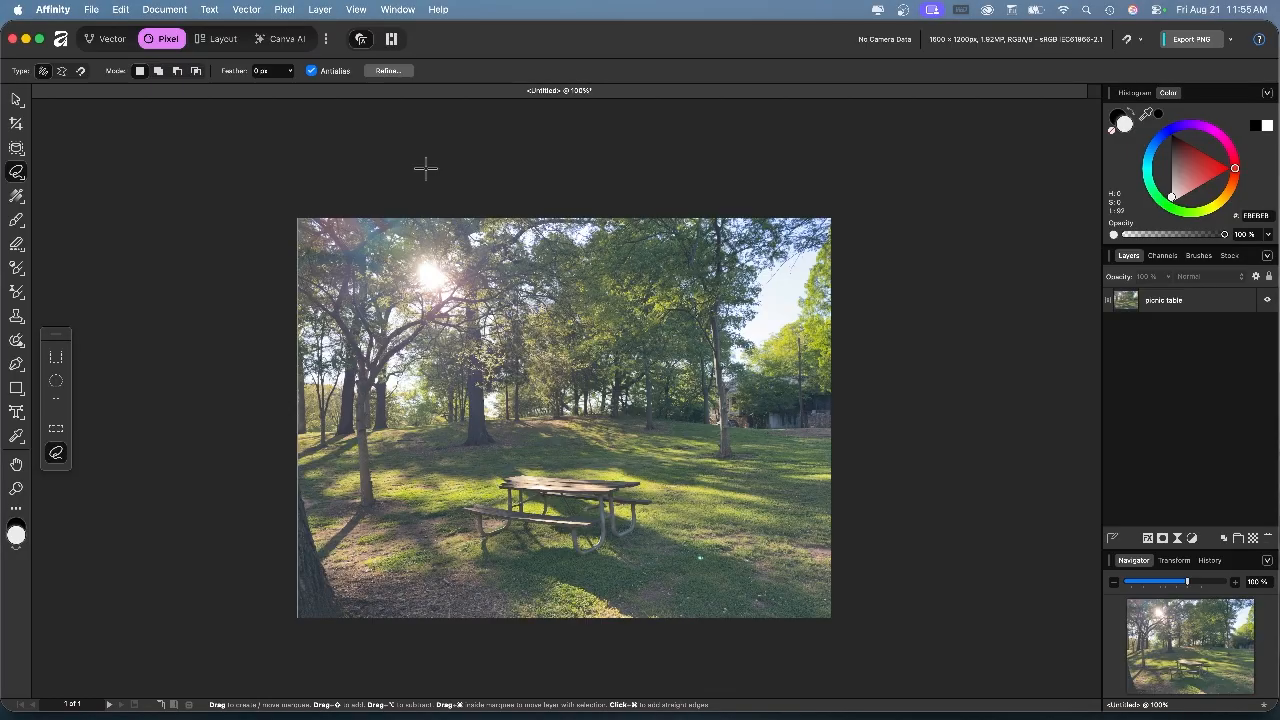
- Add a Levels adjustment above the picnic table layer and set its black level to 12%
scroll(557, 472, up, 3)
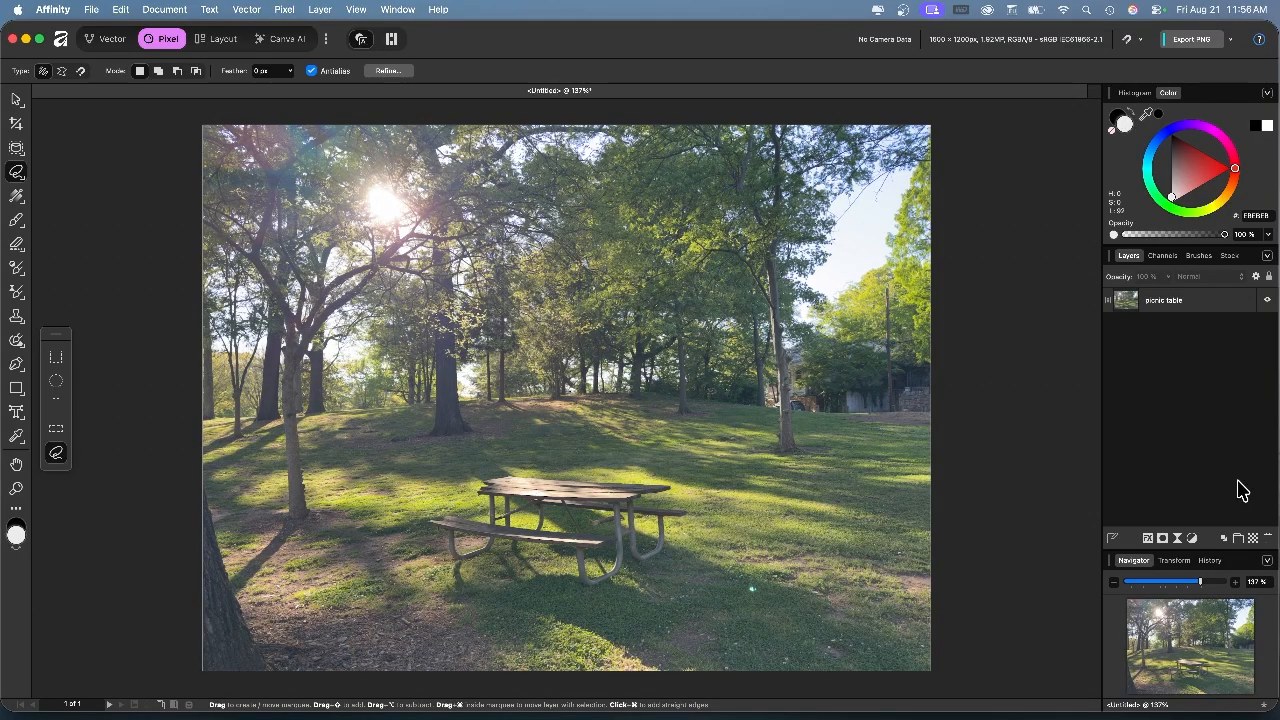
click(1192, 539)
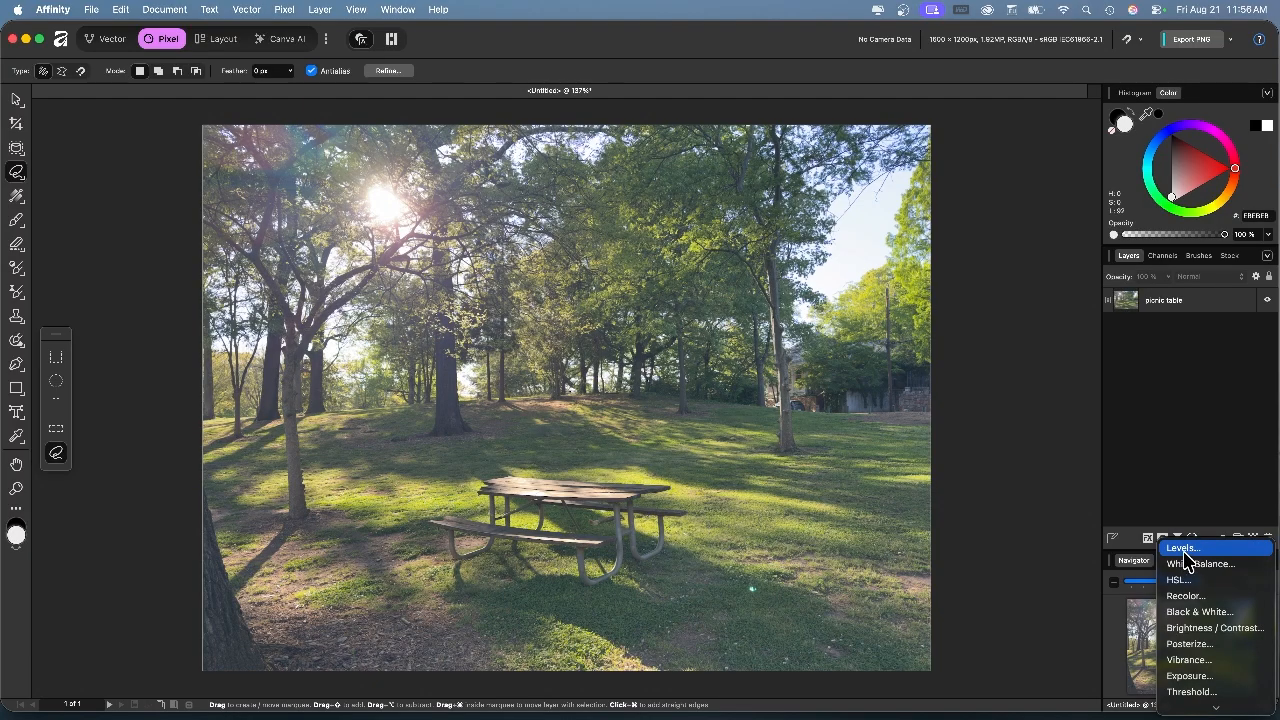
click(1184, 552)
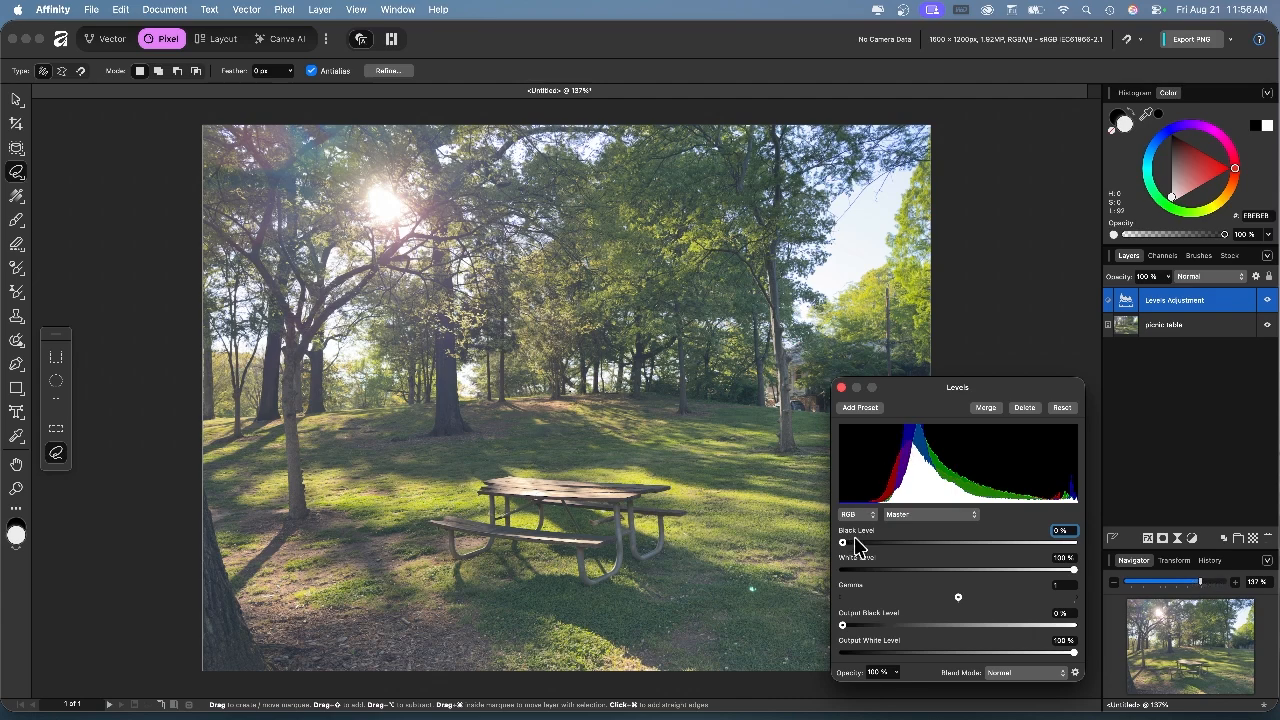
drag(843, 550, 856, 550)
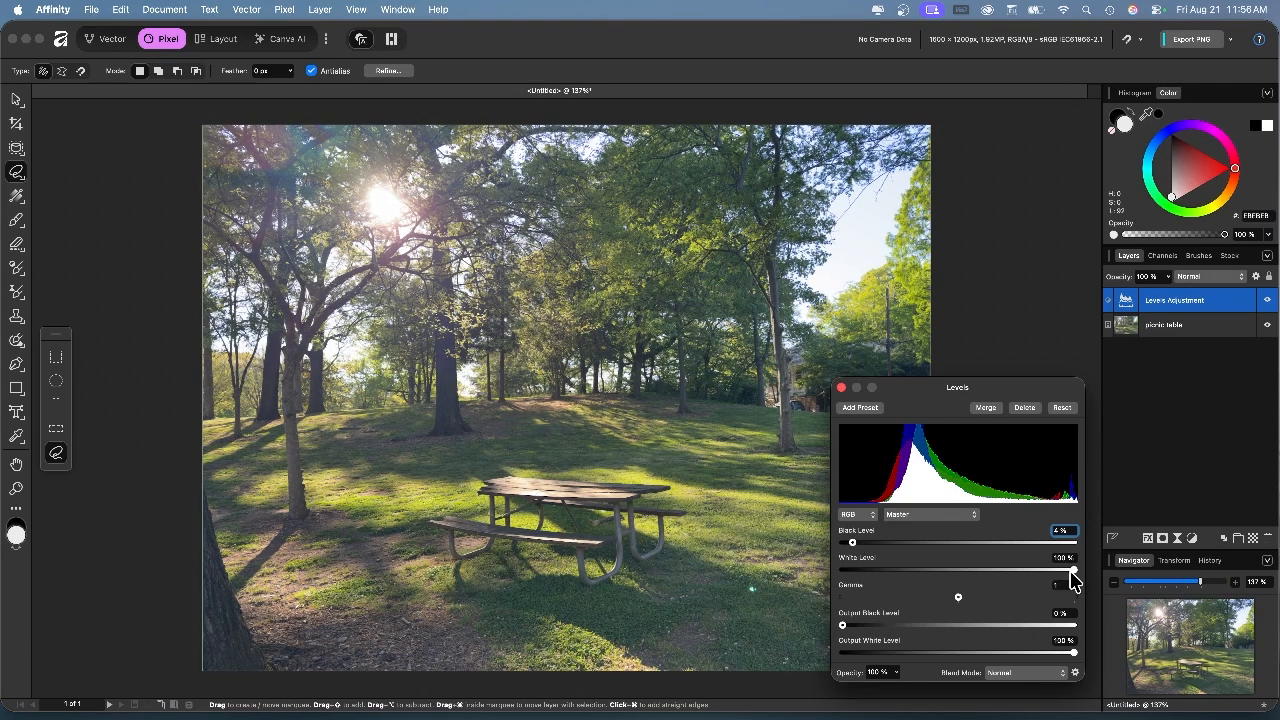
drag(852, 543, 870, 543)
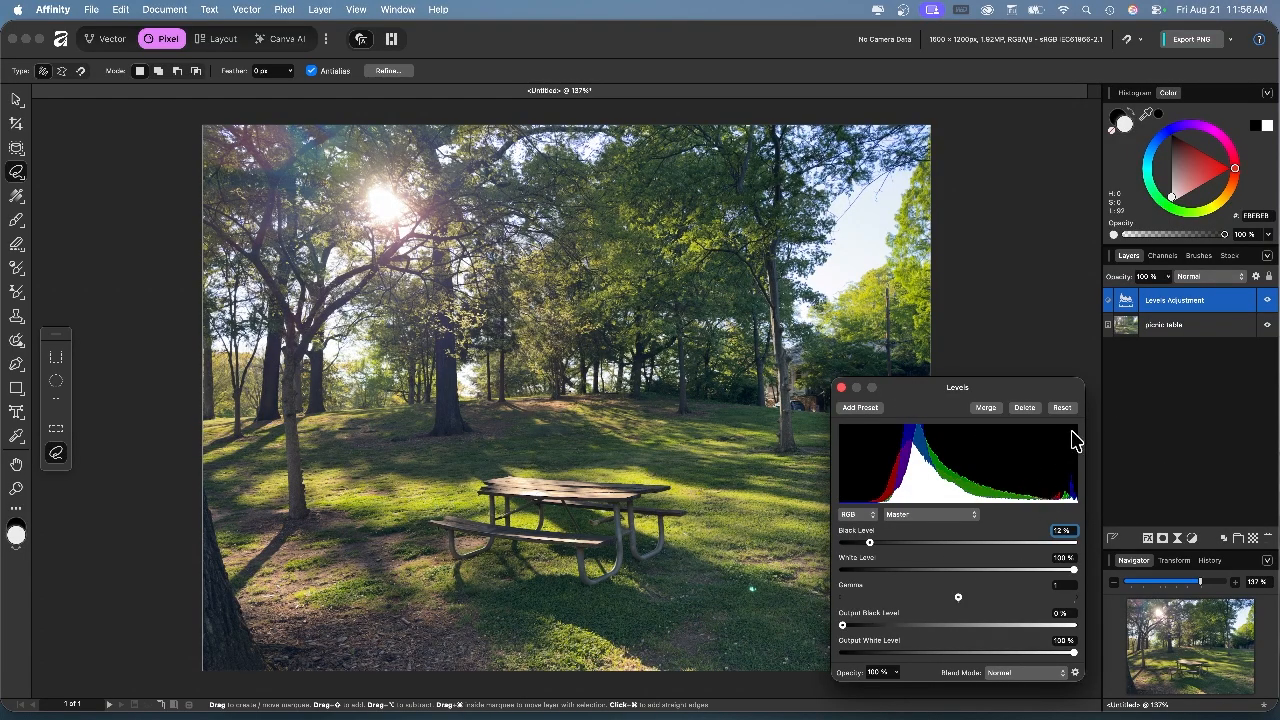
drag(870, 545, 836, 550)
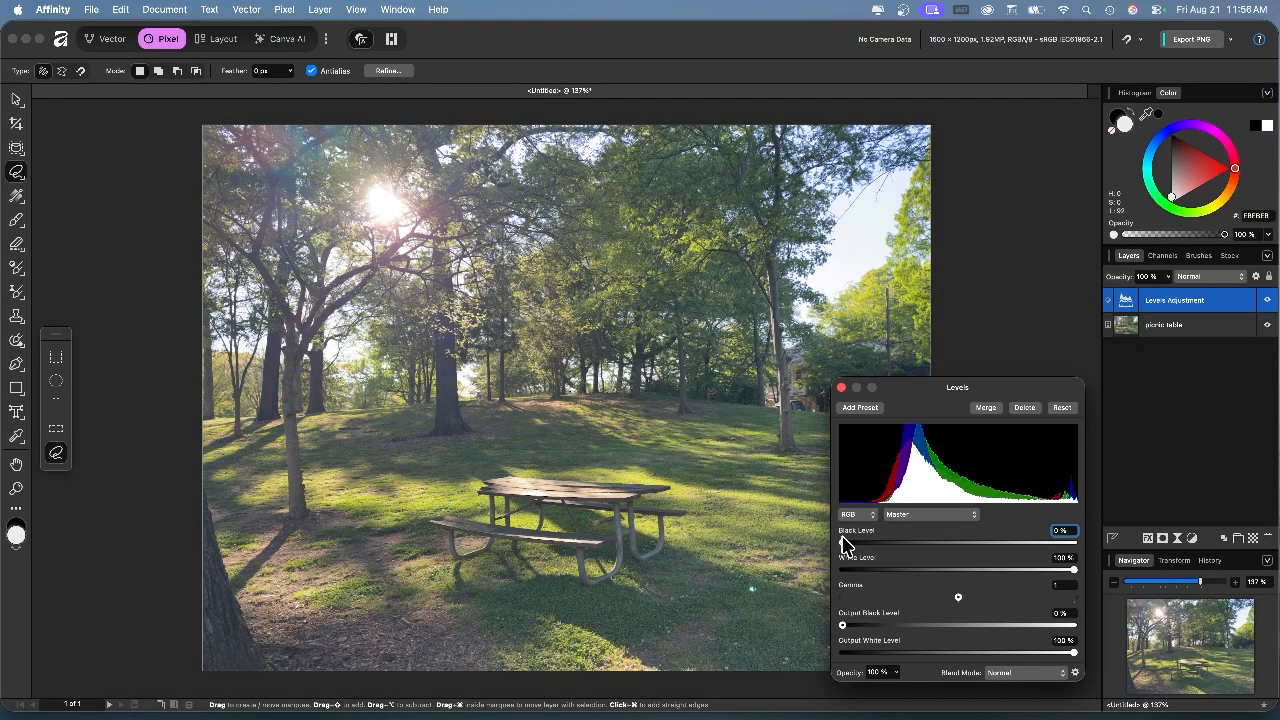
drag(843, 544, 870, 544)
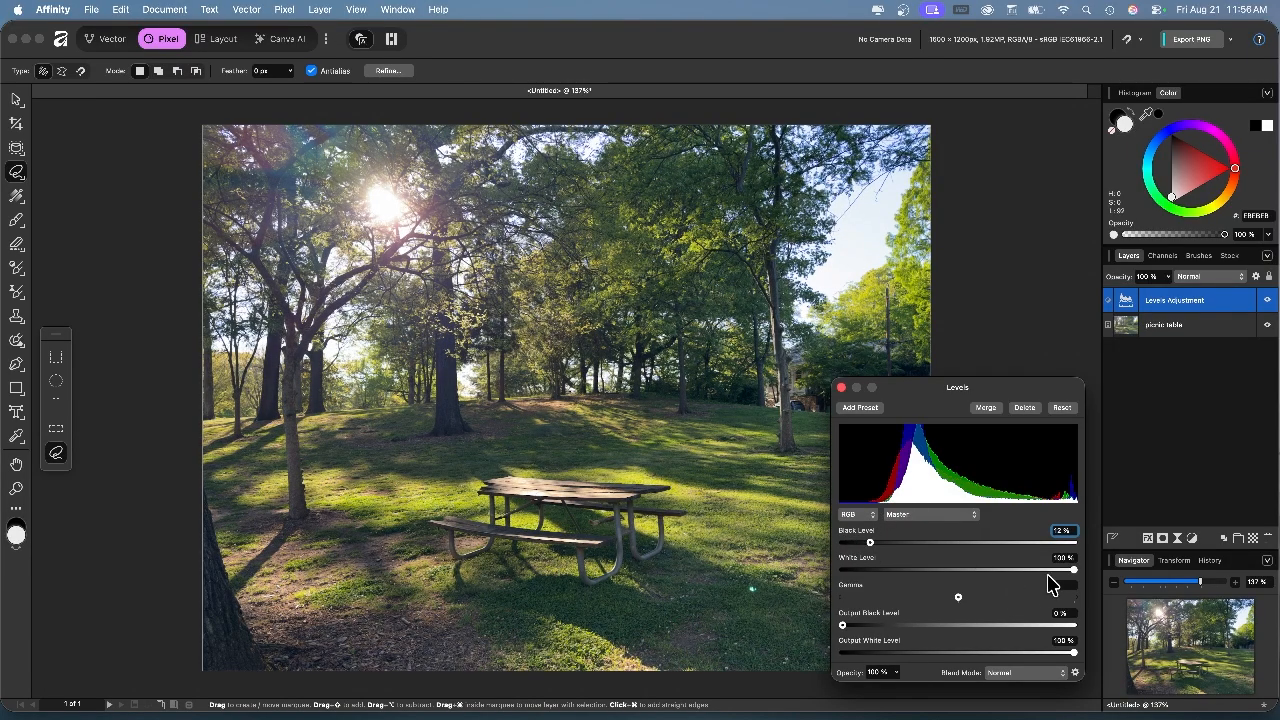
- Set the white level of the Levels adjustment to 98% and close its settings
drag(1077, 578, 1052, 578)
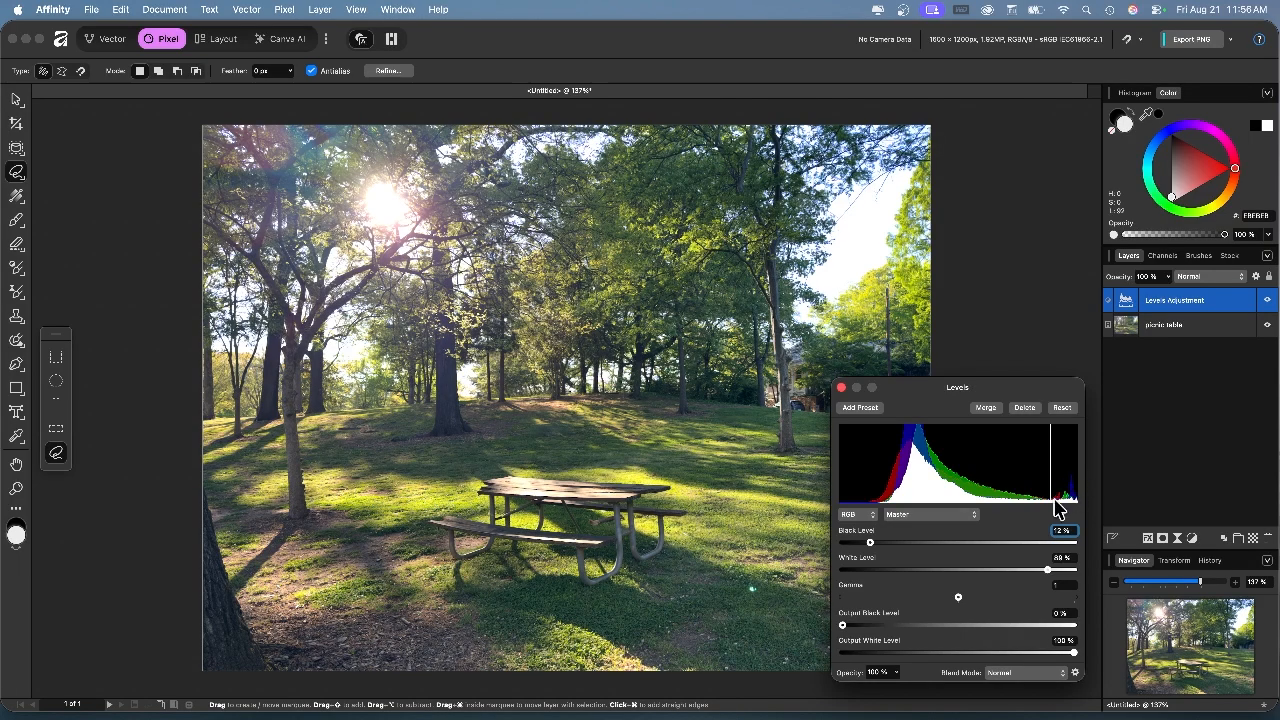
drag(1053, 575, 1072, 574)
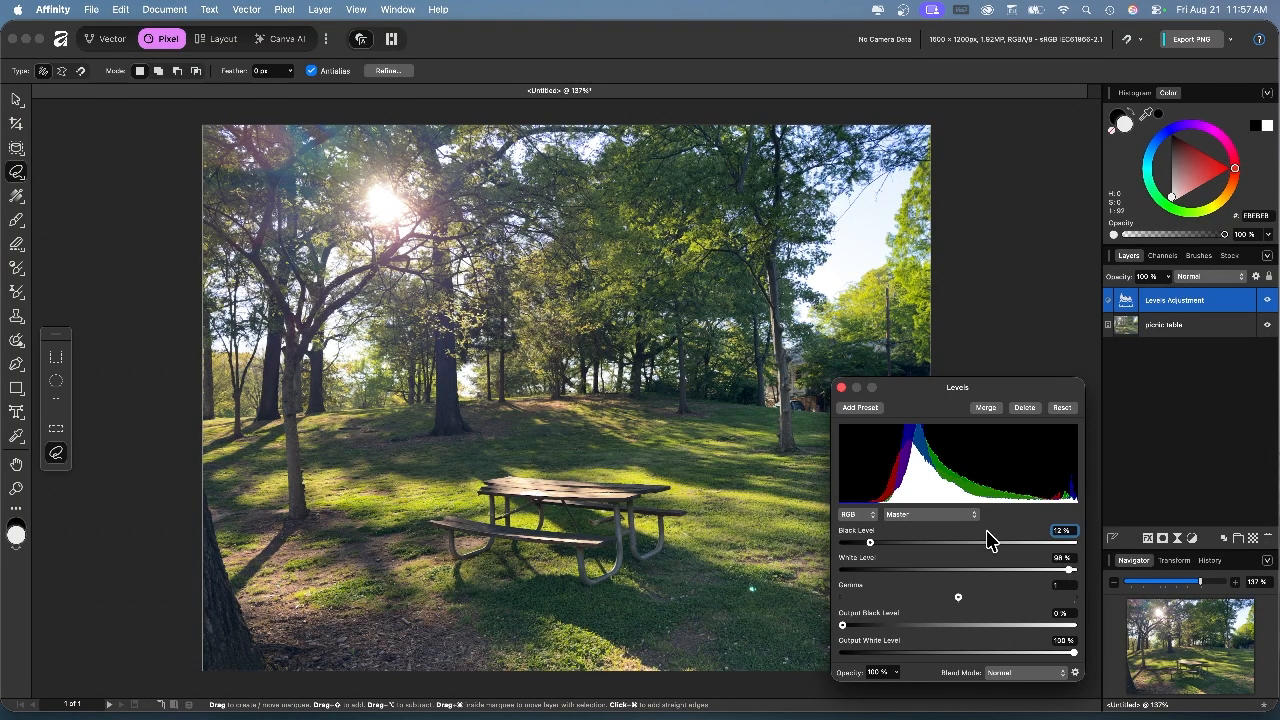
click(841, 388)
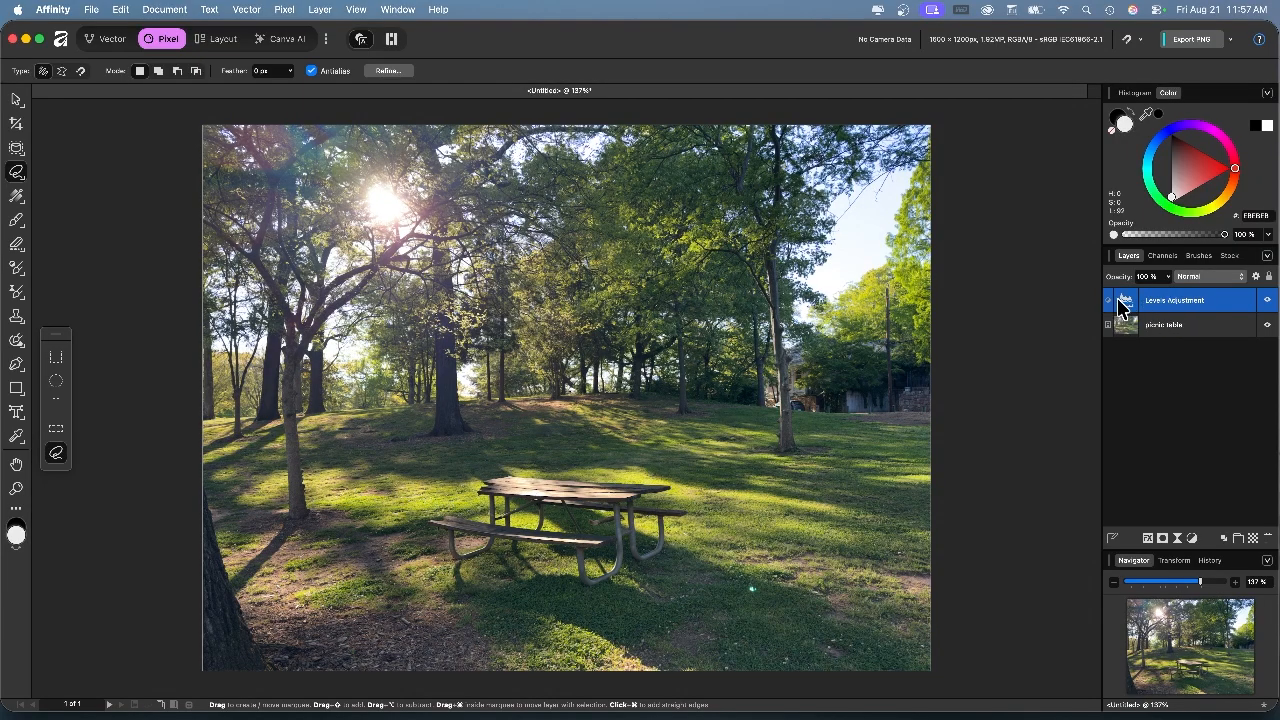
- Toggle the Levels adjustment's visibility repeatedly to compare the photo before and after, leaving it on
click(1267, 301)
click(1267, 301)
click(1267, 301)
click(1267, 304)
click(1267, 304)
click(1267, 304)
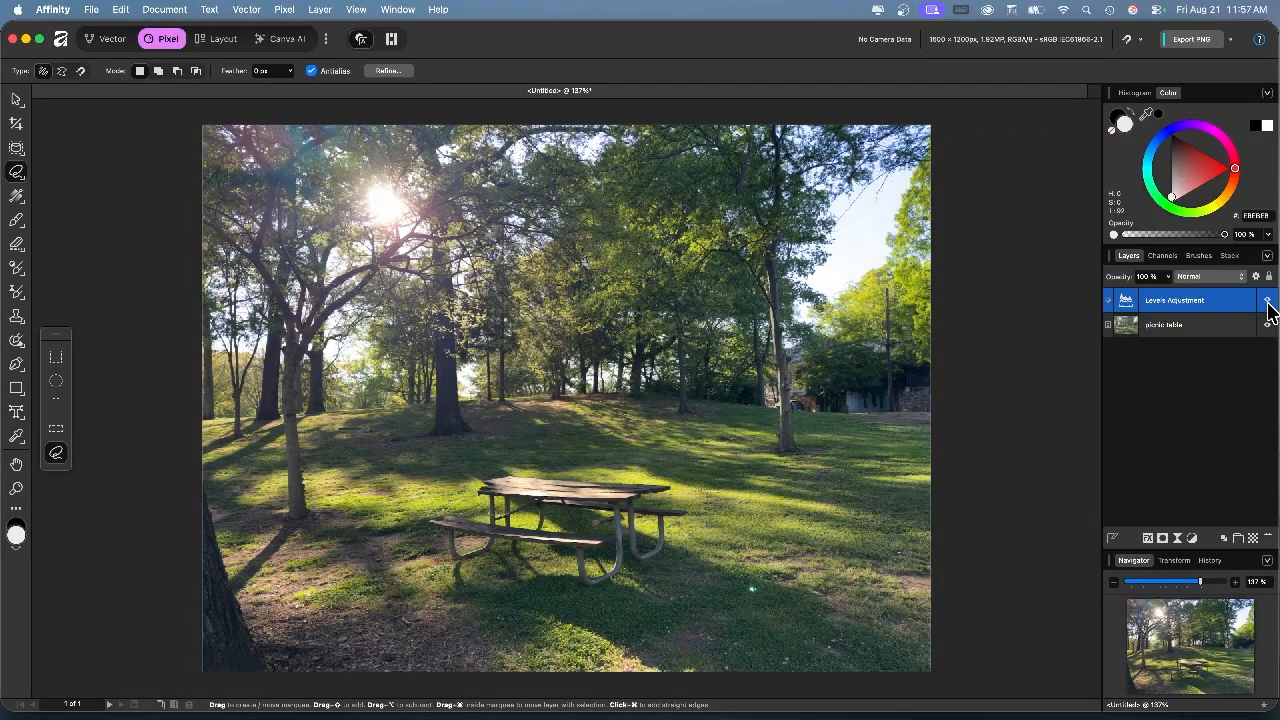
- Add a new pixel layer above the Levels adjustment and name it "painting"
click(1253, 539)
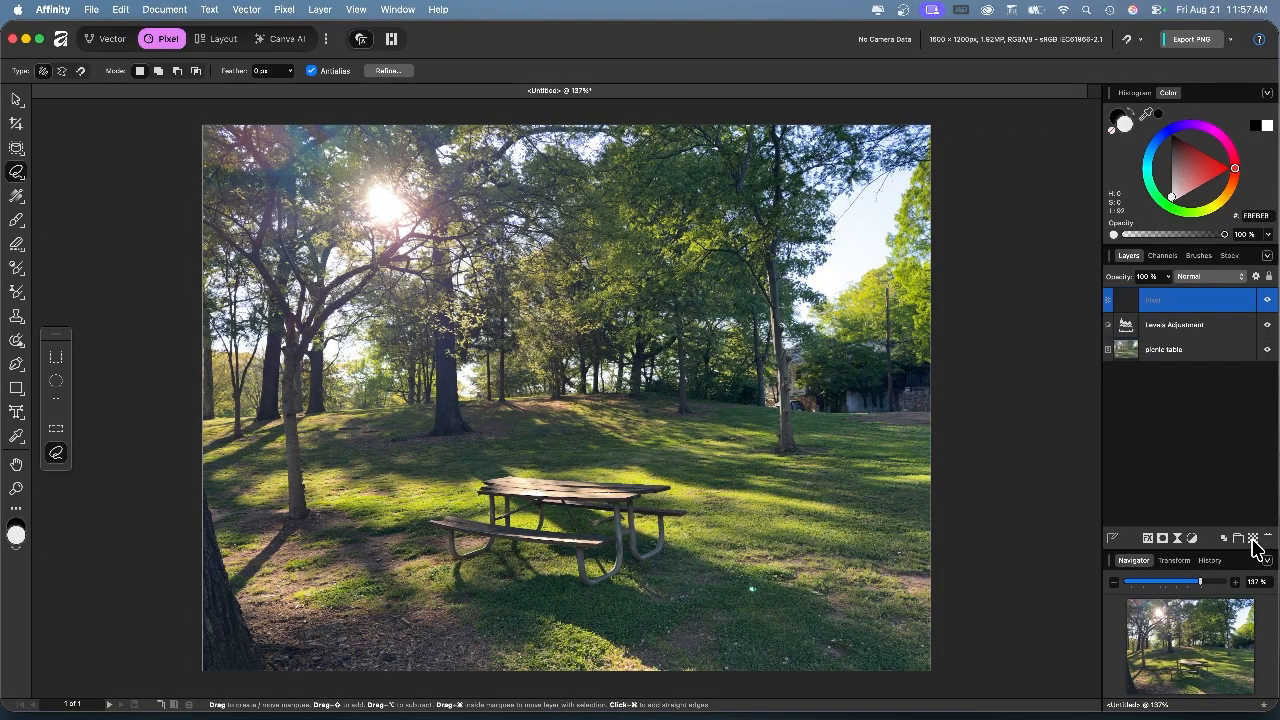
double_click(1155, 300)
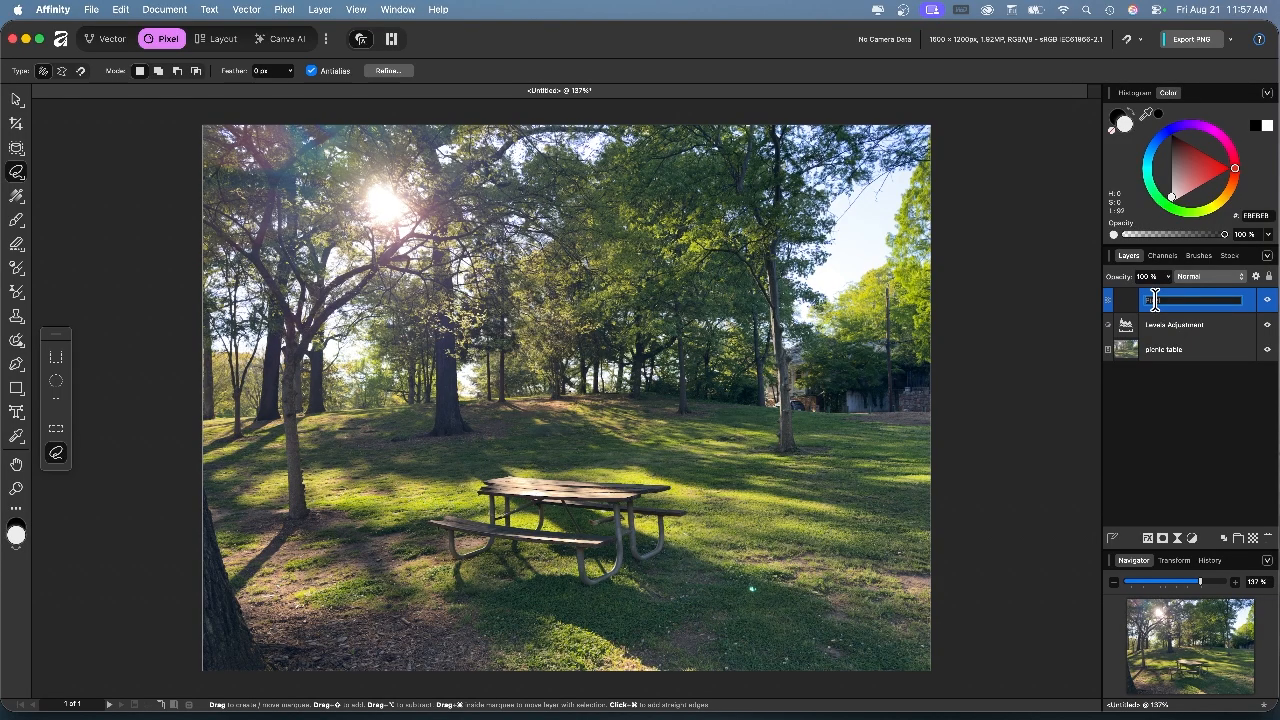
text(painting)
key(Return)
- Activate the Paint Brush Tool and set its foreground colour to a dark red (#C40505)
click(16, 220)
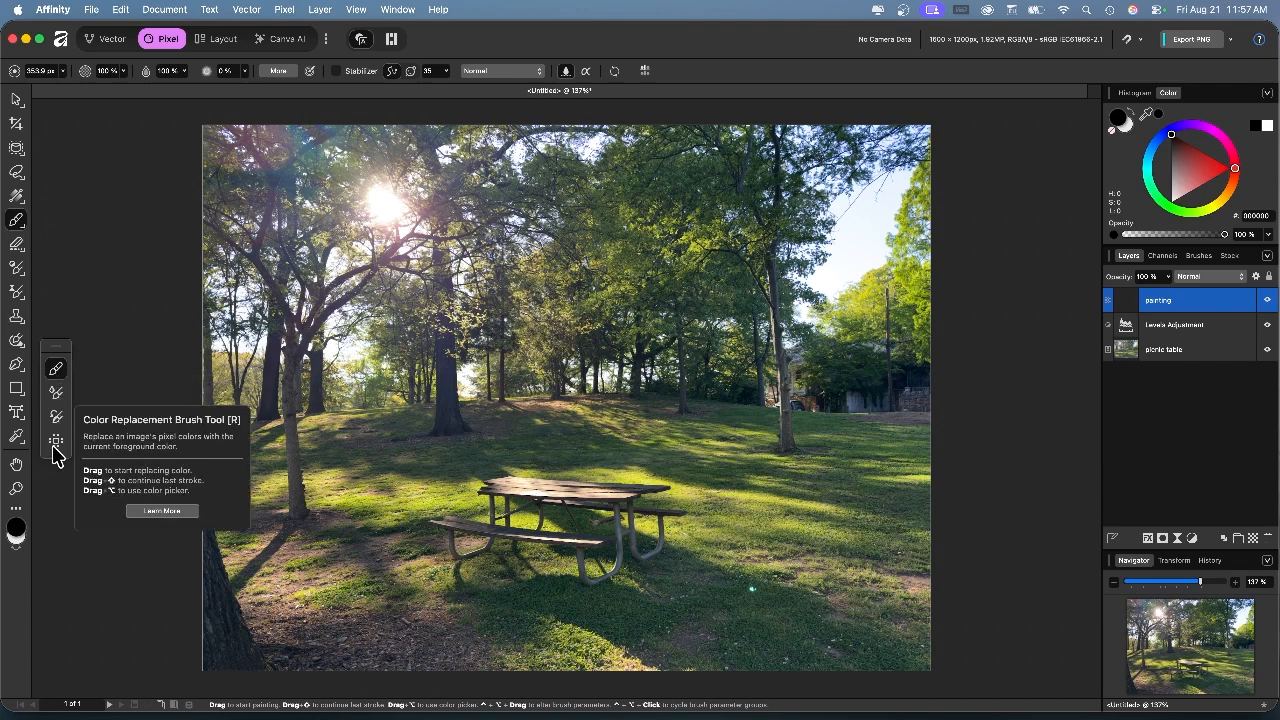
click(17, 532)
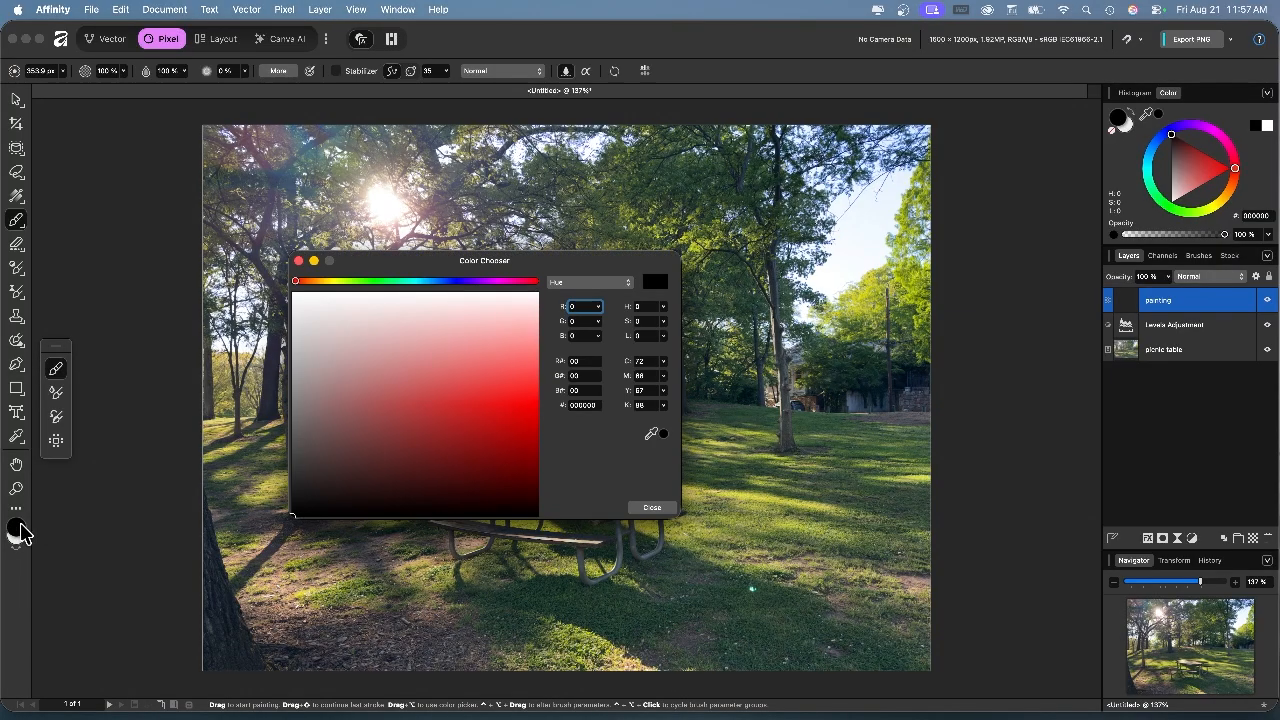
click(479, 353)
click(525, 423)
click(652, 507)
click(558, 430)
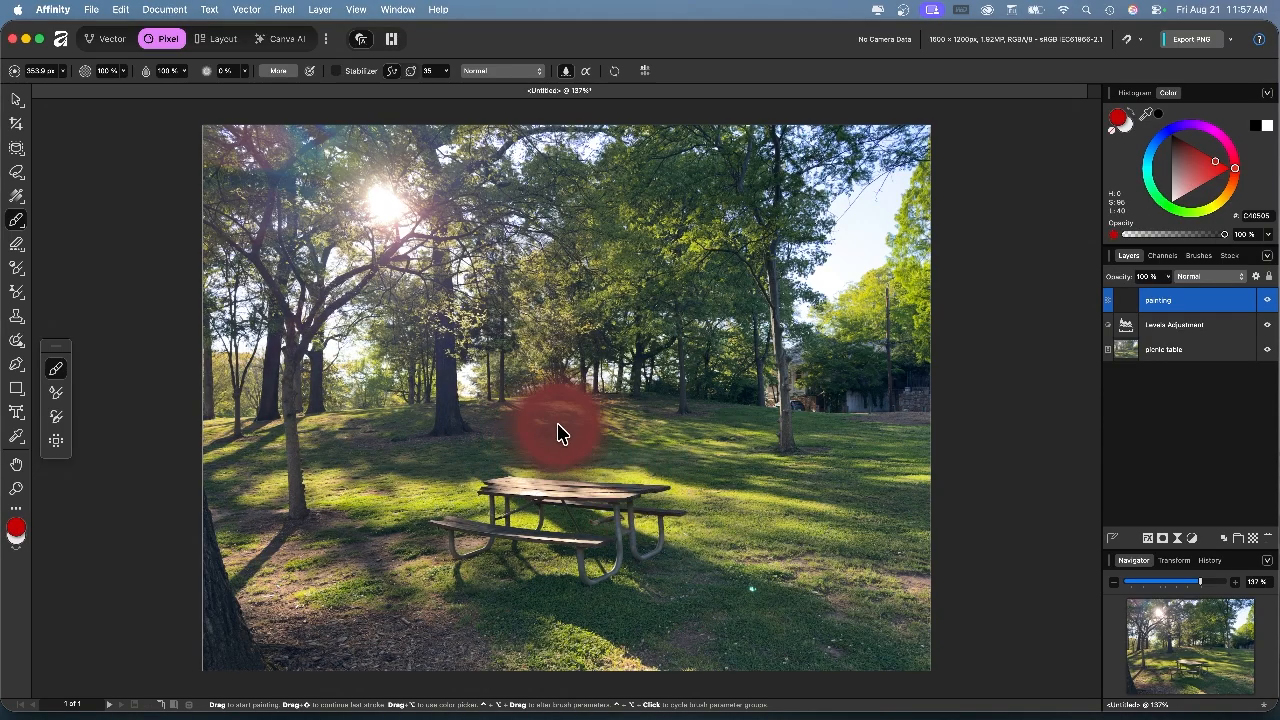
- Paint a soft-edged test stroke with 0% brush hardness across the trees and undo it
click(123, 71)
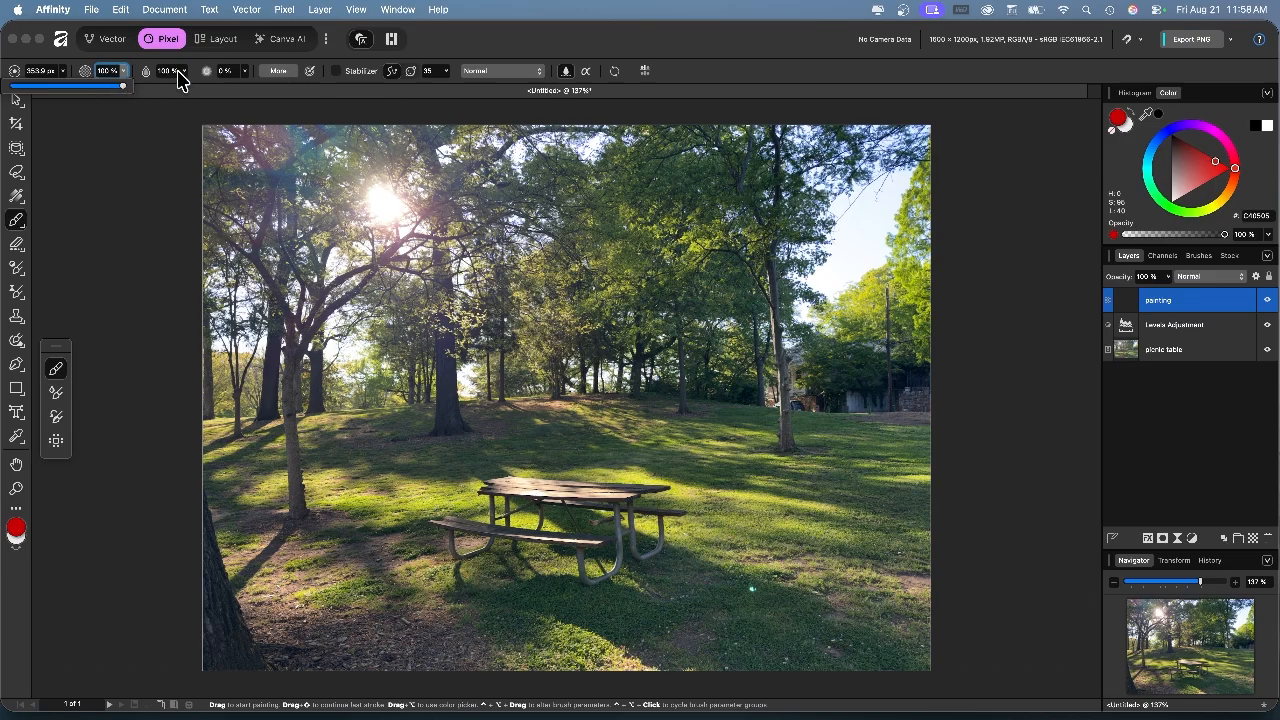
click(244, 74)
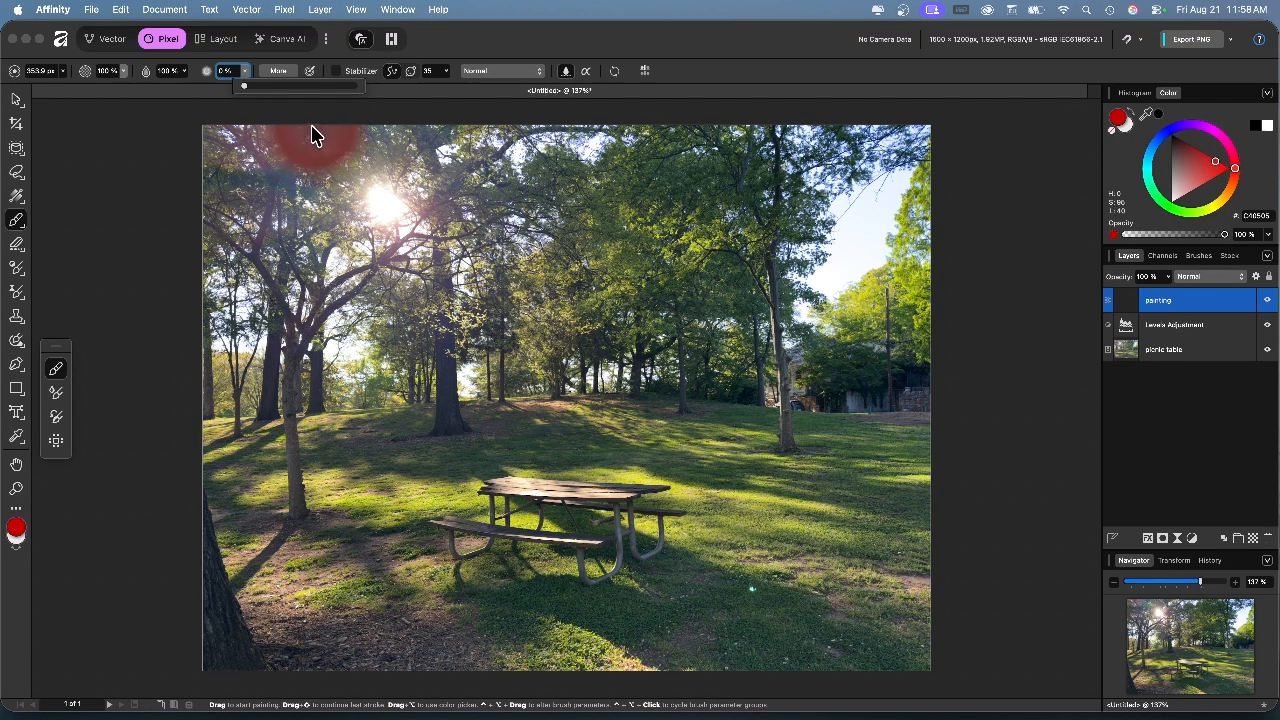
mouse_move(314, 266)
mouse_down()
mouse_move(517, 214)
mouse_move(655, 249)
mouse_move(426, 311)
mouse_move(428, 389)
mouse_move(804, 430)
mouse_move(501, 436)
mouse_move(601, 369)
mouse_move(584, 336)
mouse_move(860, 277)
mouse_move(830, 282)
mouse_up()
key(super+z)
- Set the brush hardness to 100%, paint a hard-edged test stroke over the photo, and undo it
click(246, 76)
drag(248, 88, 449, 100)
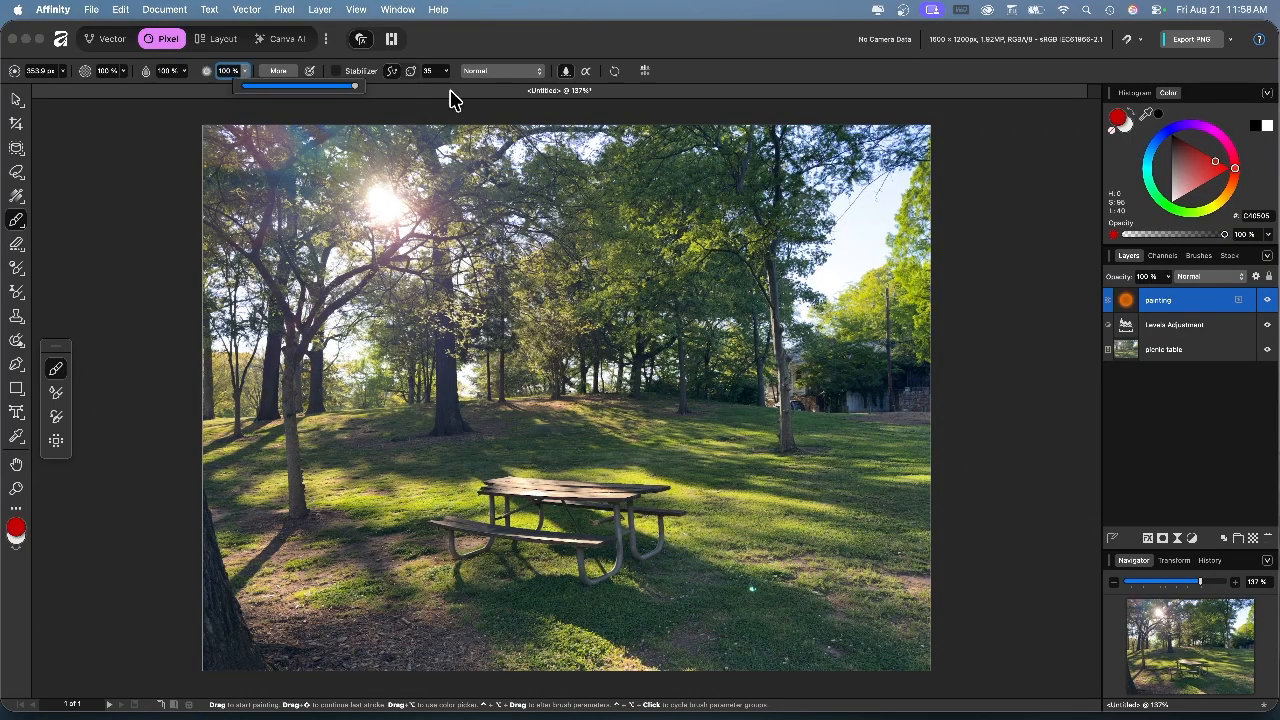
mouse_move(323, 243)
mouse_down()
mouse_move(717, 246)
mouse_move(699, 389)
mouse_move(265, 412)
mouse_move(650, 445)
mouse_up()
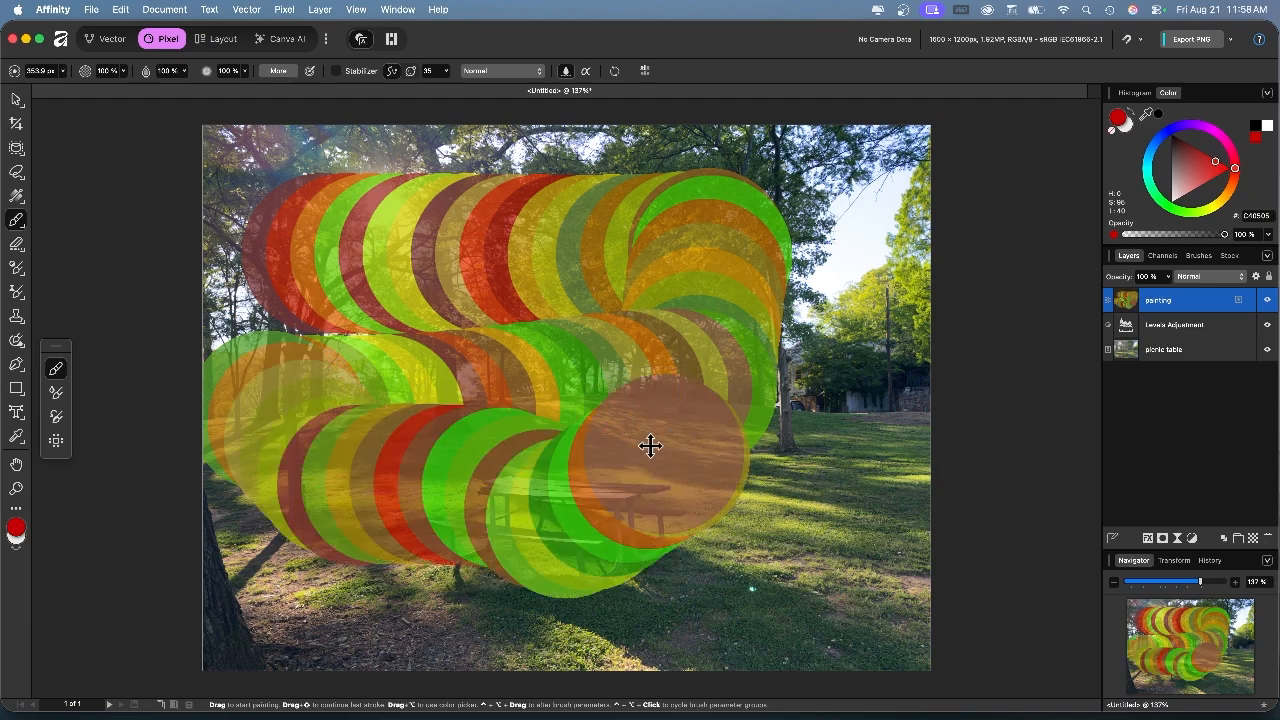
key(super+z)
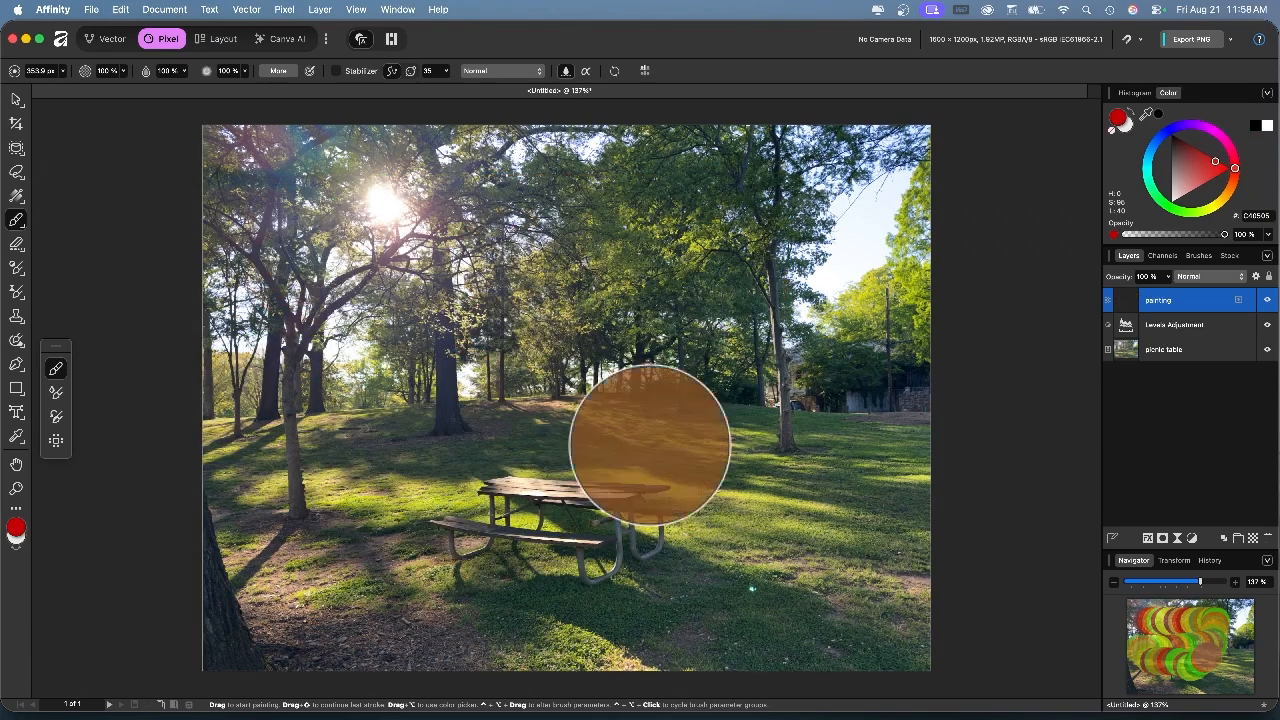
- In the brush's detailed settings, set the flow, hue and saturation jitter to 0% and check the texture, sub-brush and general options
click(122, 9)
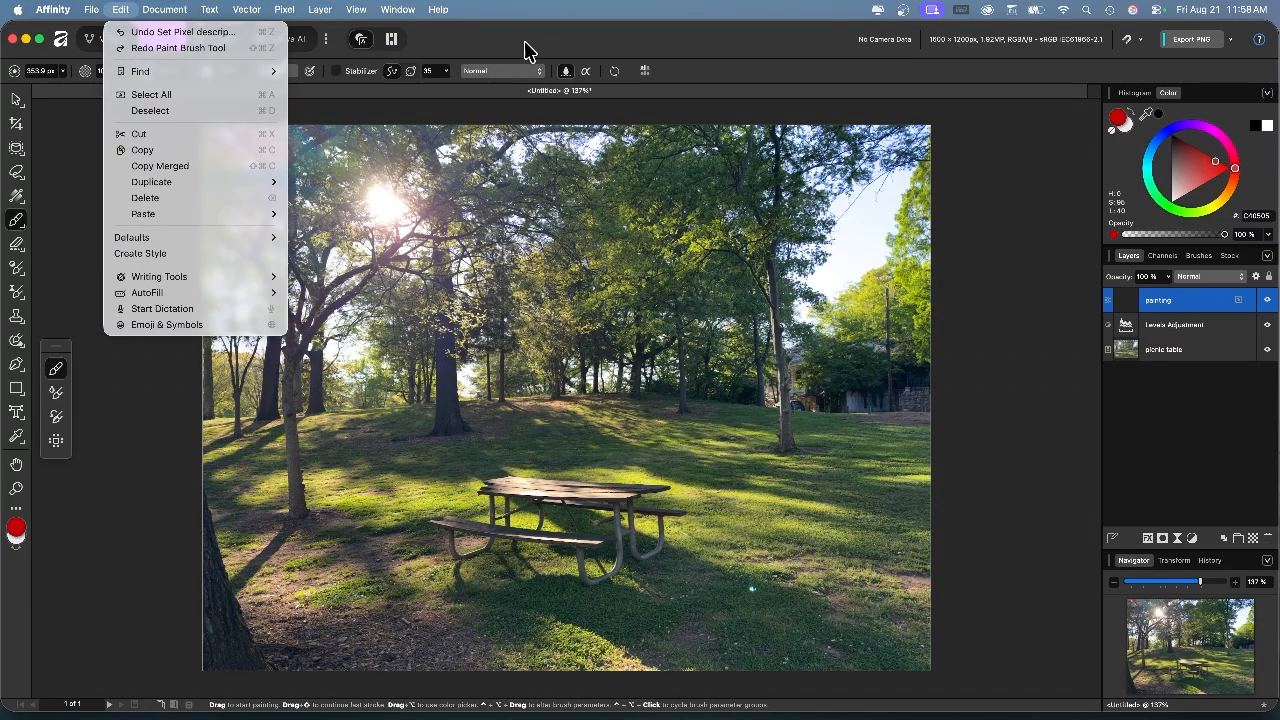
click(276, 75)
click(277, 72)
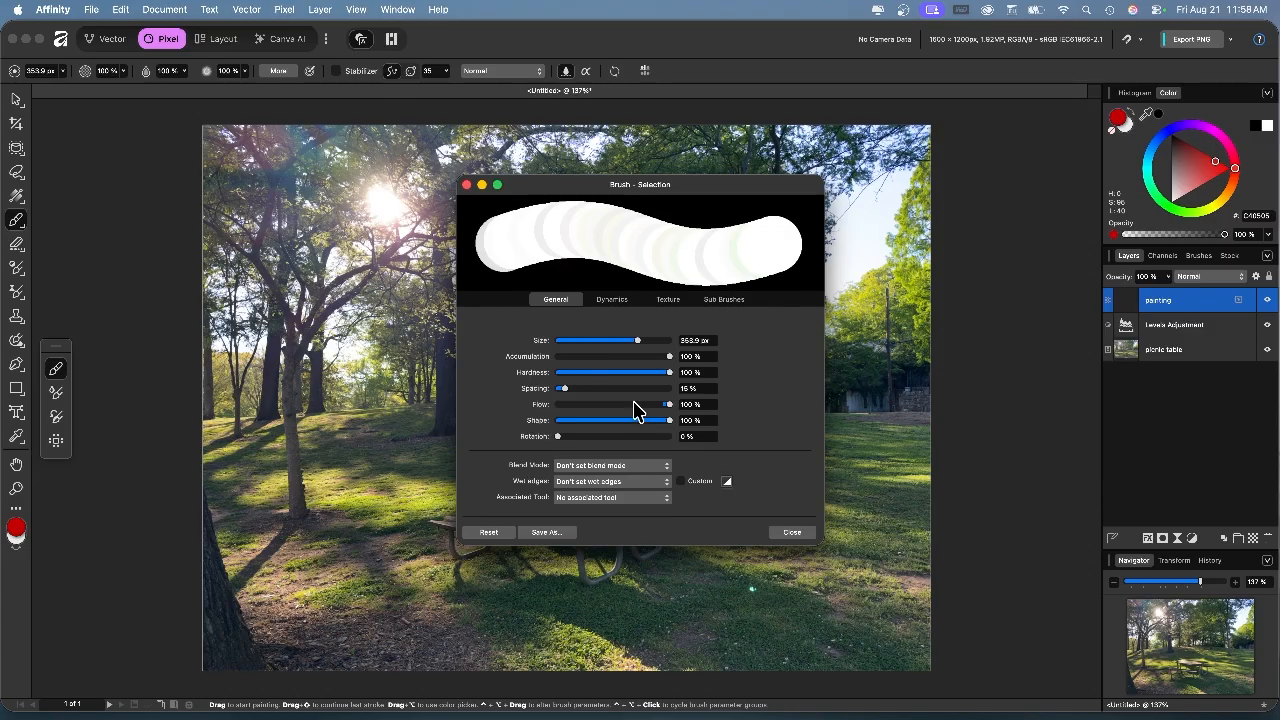
click(613, 300)
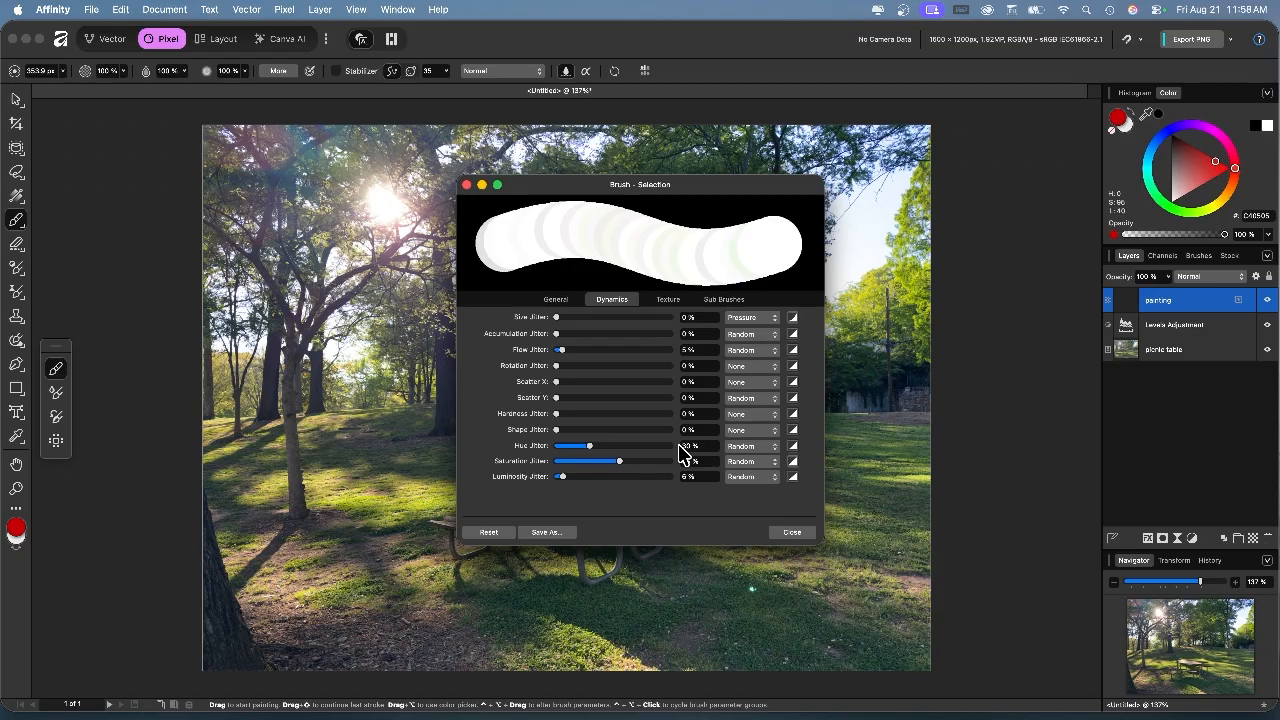
drag(590, 445, 560, 445)
drag(620, 462, 528, 462)
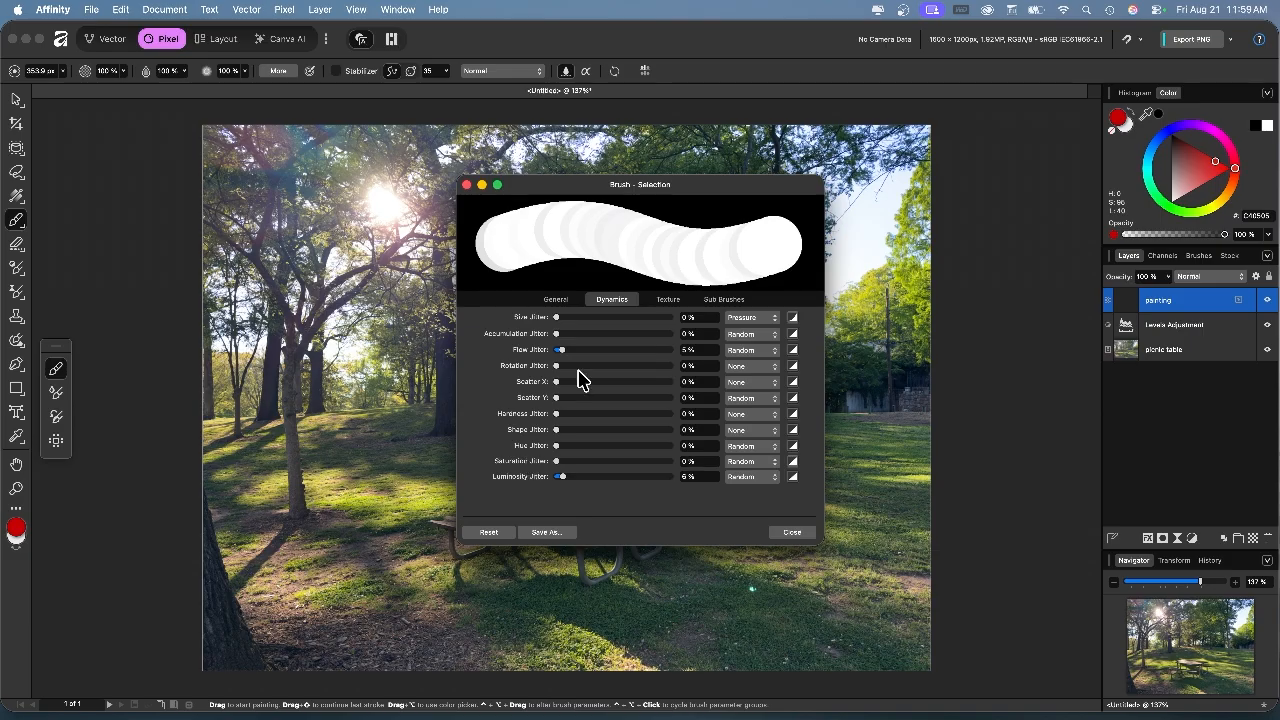
drag(562, 350, 530, 350)
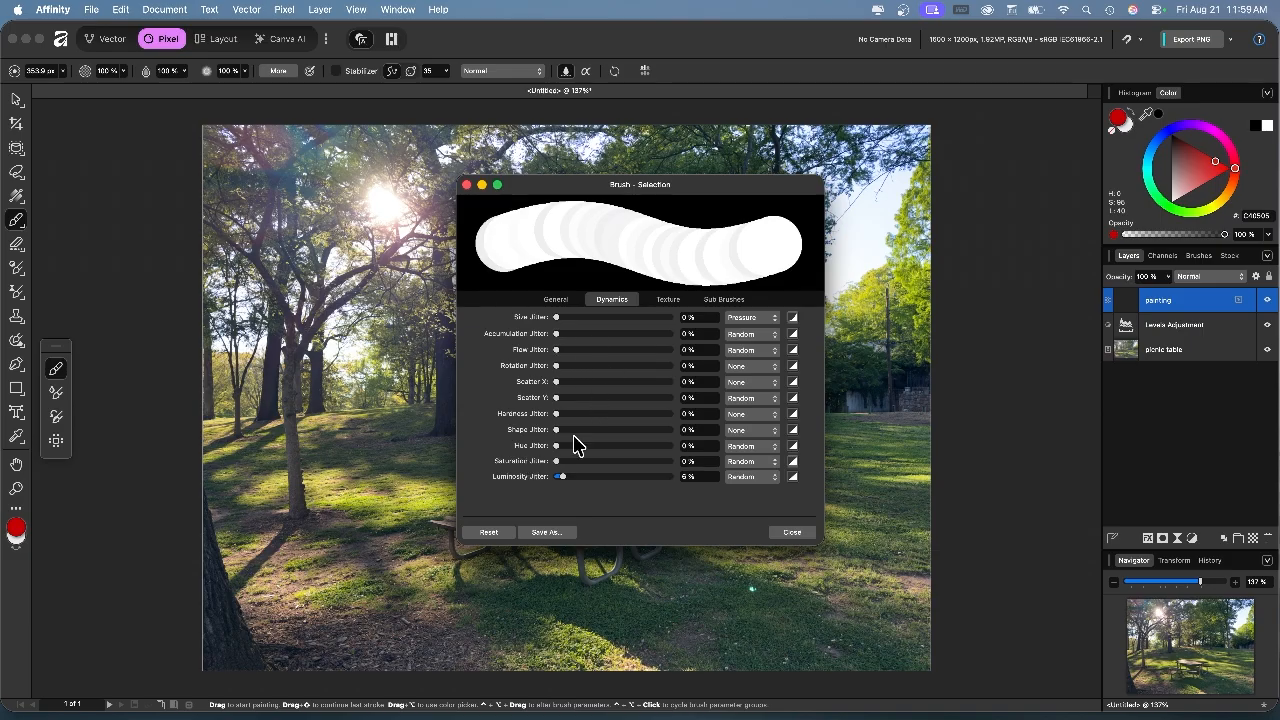
click(668, 299)
click(733, 301)
click(553, 300)
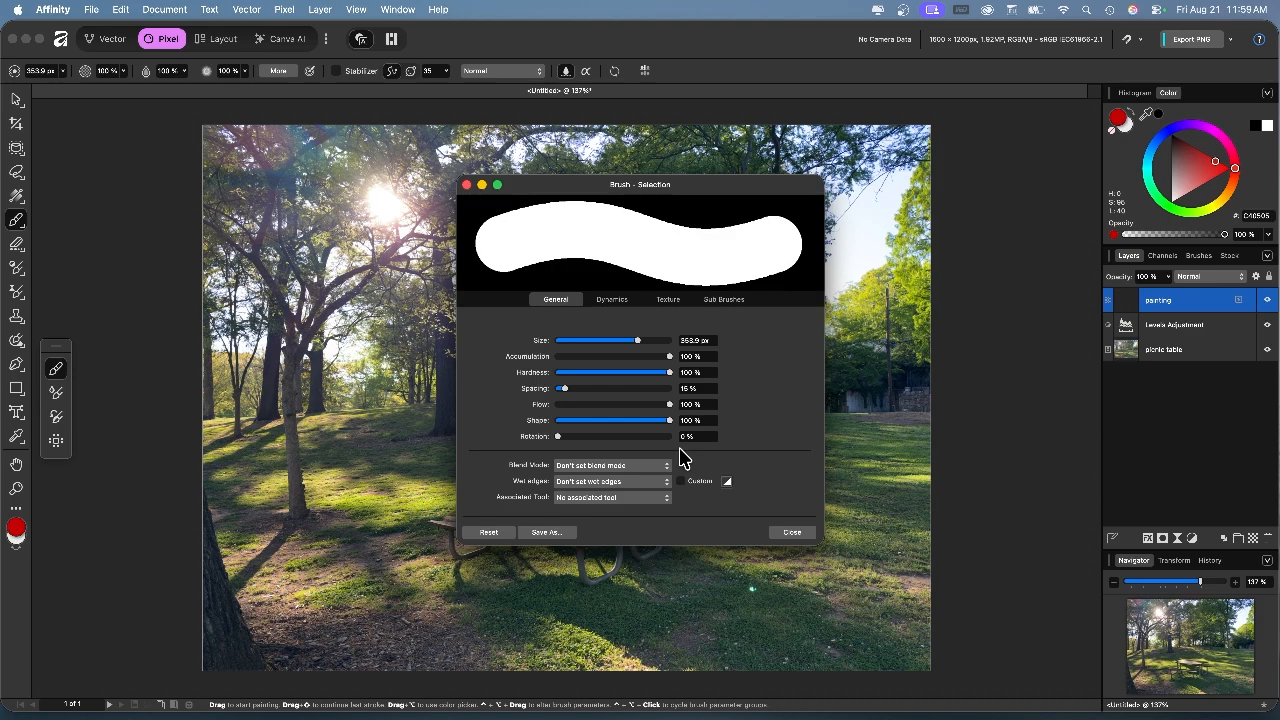
click(792, 532)
- Paint a hard-edged red stroke across the trees, and a soft one over the picnic table with the brush hardness set to 0%
mouse_move(305, 252)
mouse_down()
mouse_move(583, 267)
mouse_move(598, 310)
mouse_move(647, 308)
mouse_move(659, 345)
mouse_up()
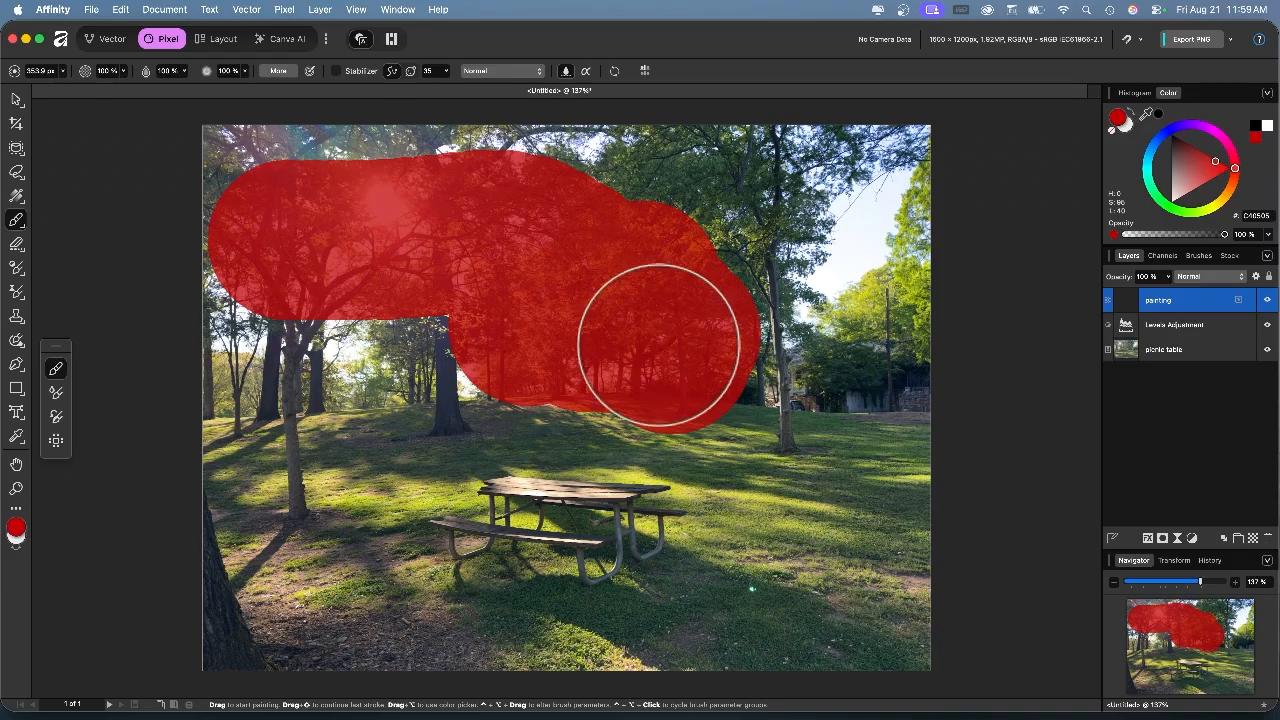
click(245, 71)
drag(245, 90, 120, 90)
mouse_move(383, 520)
mouse_down()
mouse_move(363, 477)
mouse_move(474, 531)
mouse_move(806, 541)
mouse_up()
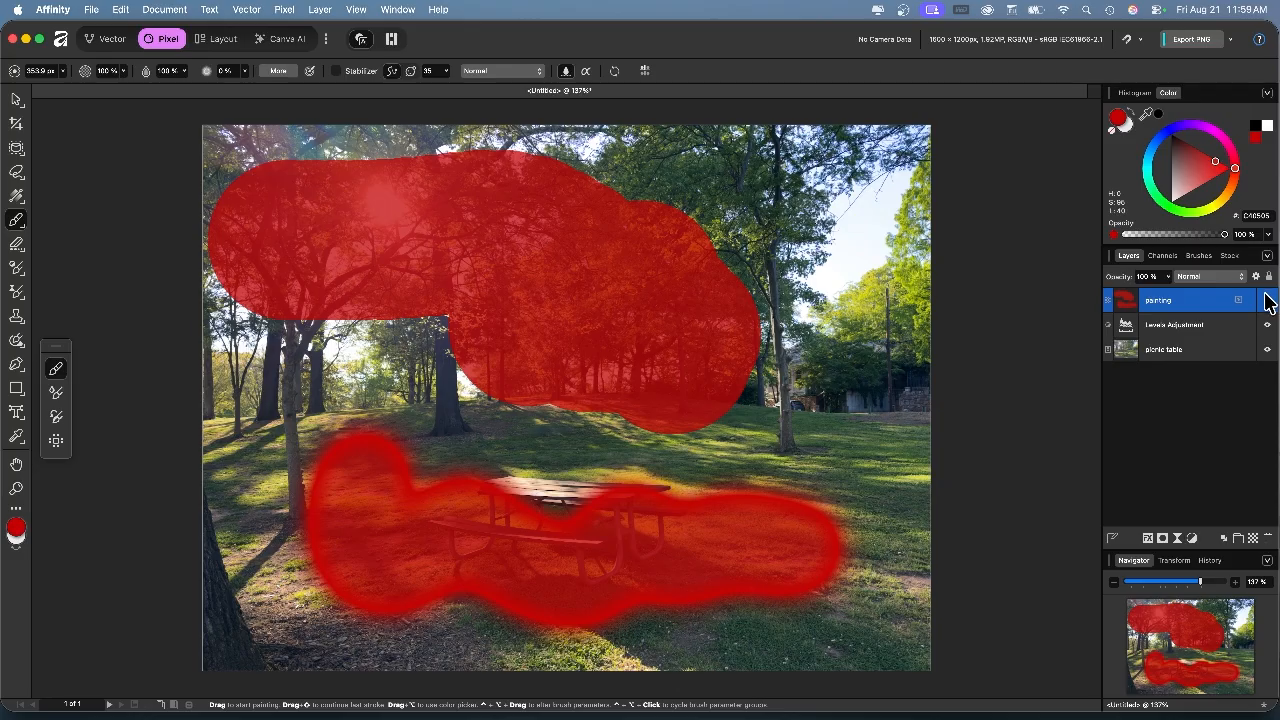
- Toggle the visibility of the painting layer and the Levels Adjustment off and on to compare the image with and without them
click(1266, 301)
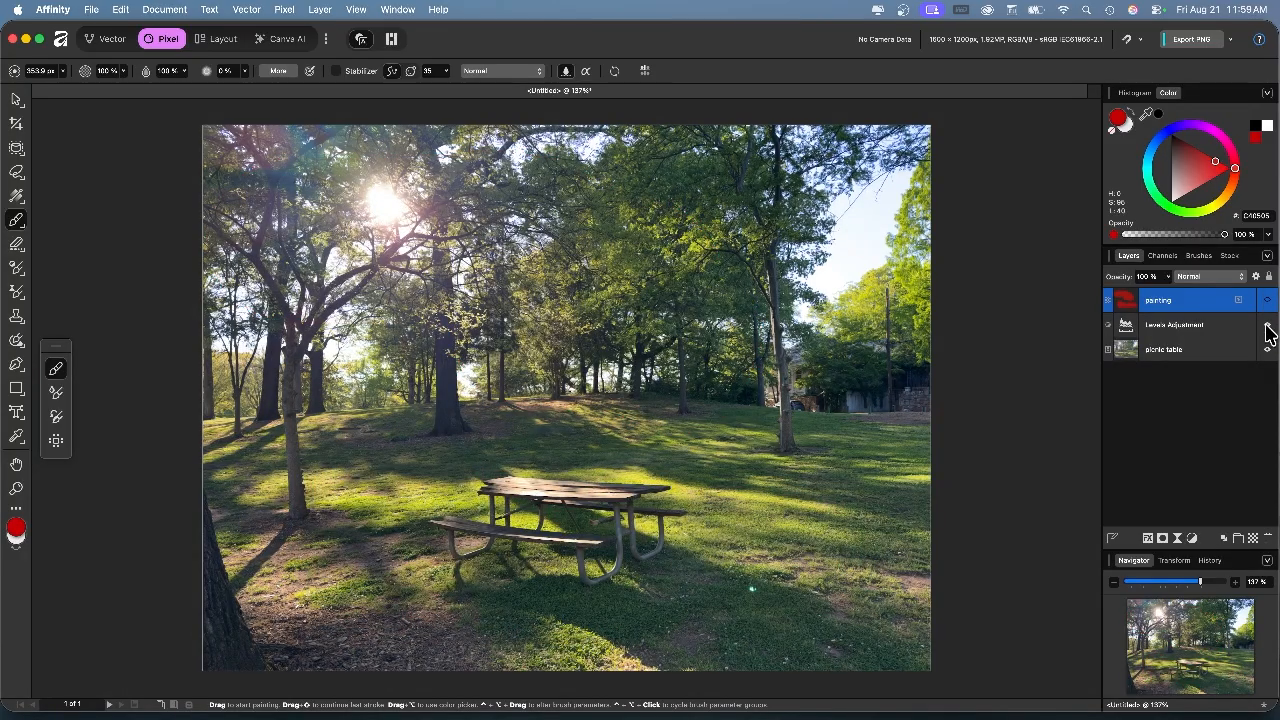
click(1267, 326)
click(1267, 326)
click(1266, 301)
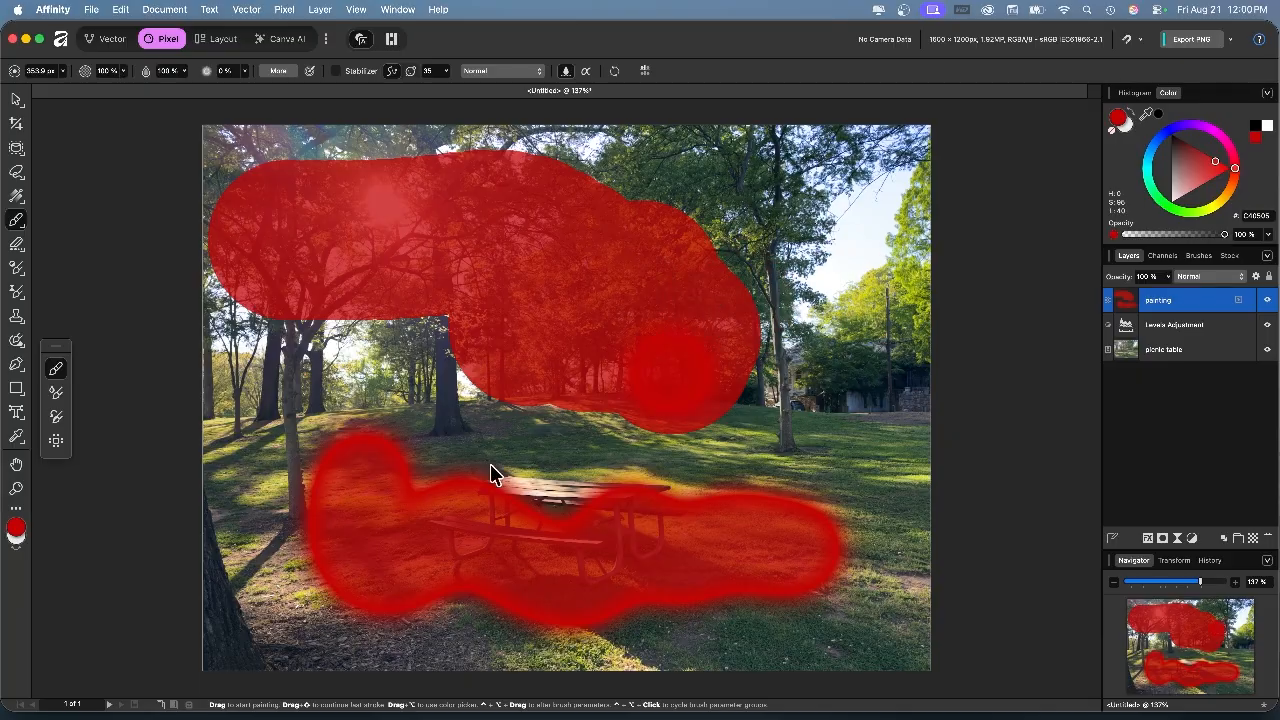
- Select the whole canvas and delete all the red strokes from the painting layer
click(120, 9)
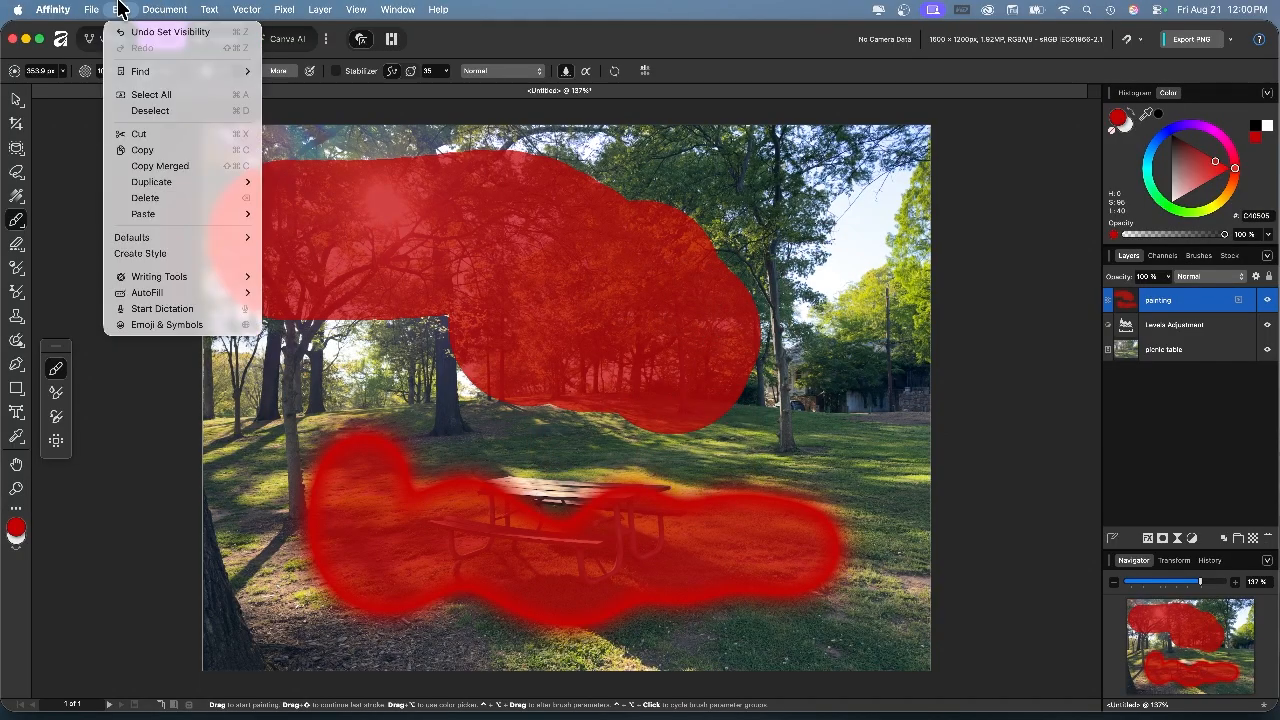
click(152, 95)
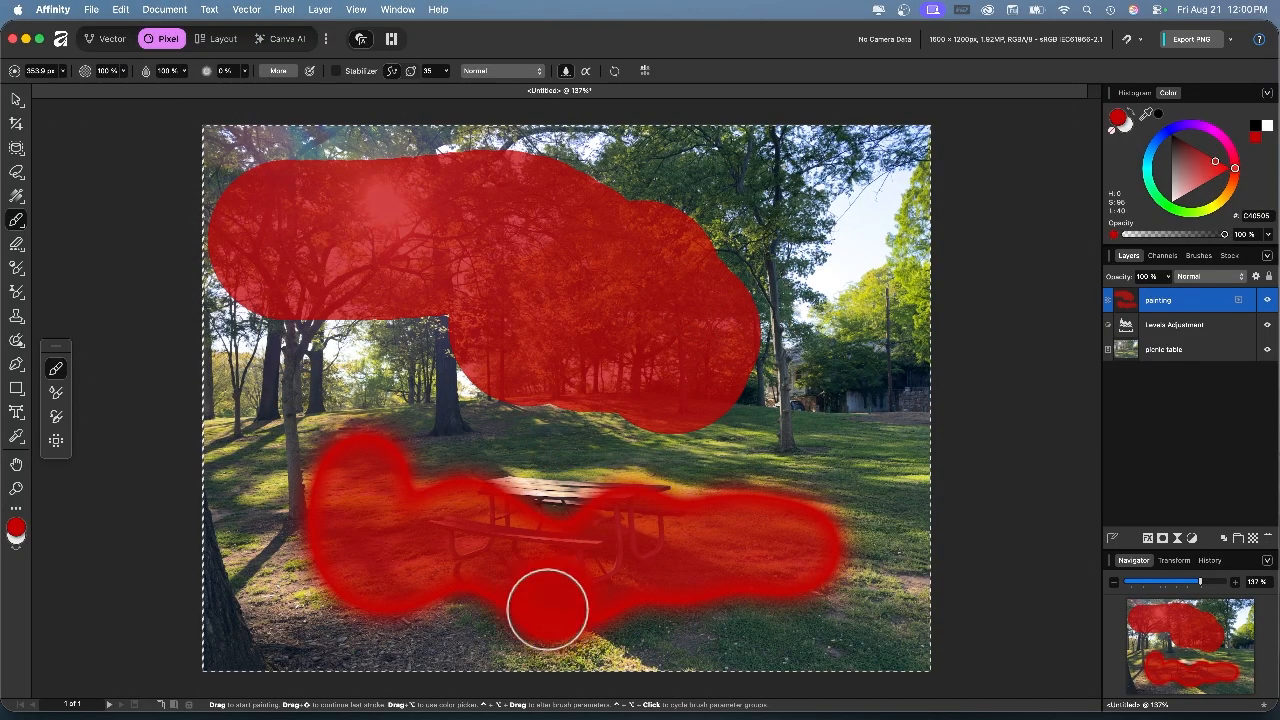
key(Delete)
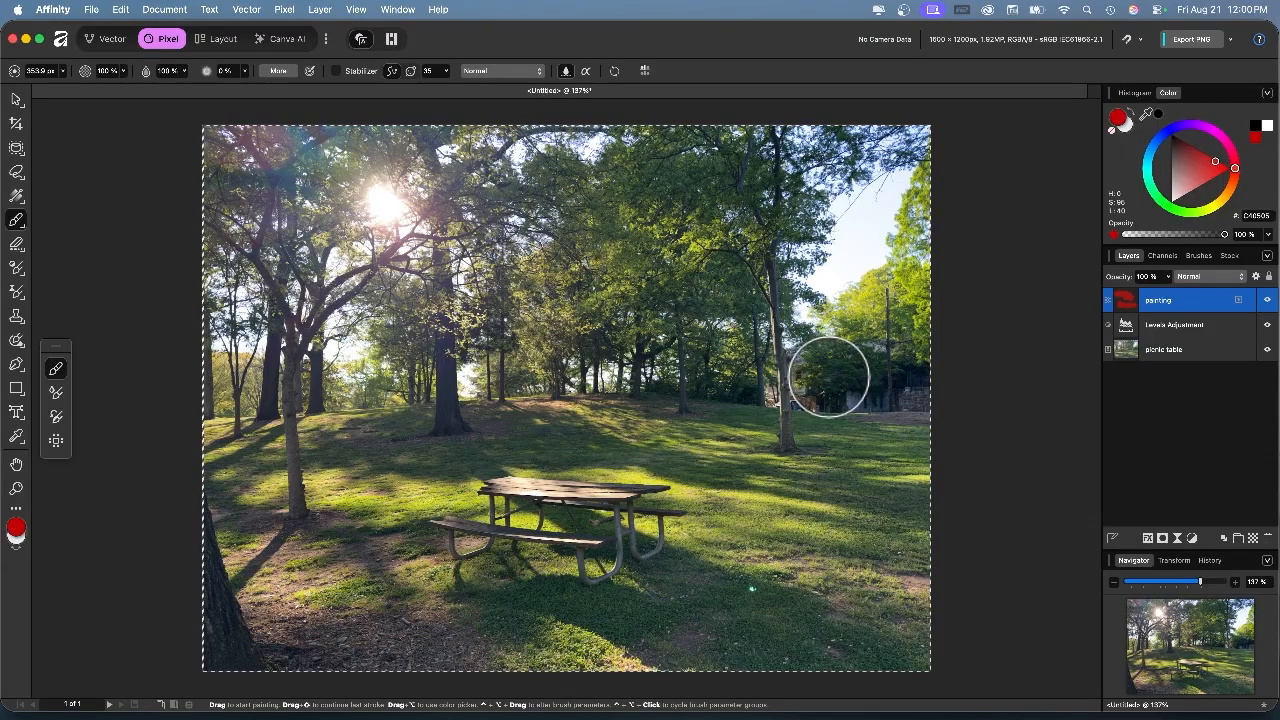
- Change the brush colour to purple (#6705C4) and set the brush size to 40 px
click(16, 530)
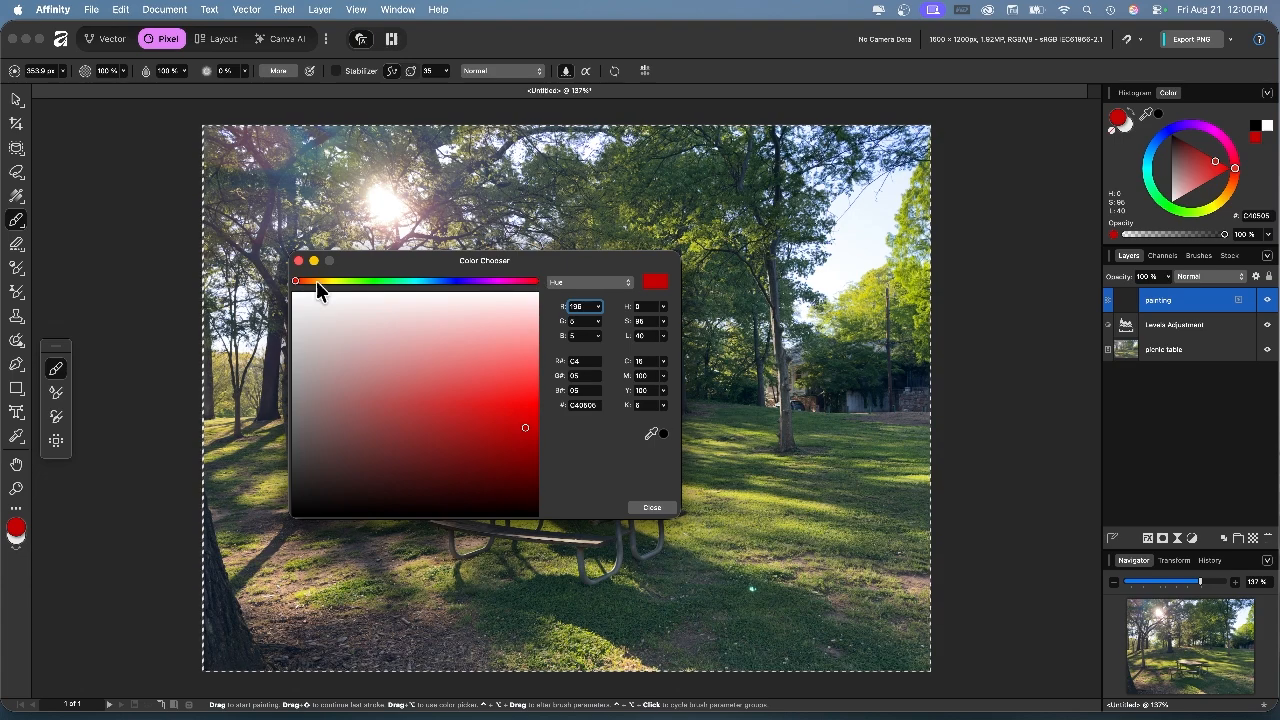
drag(294, 279, 476, 283)
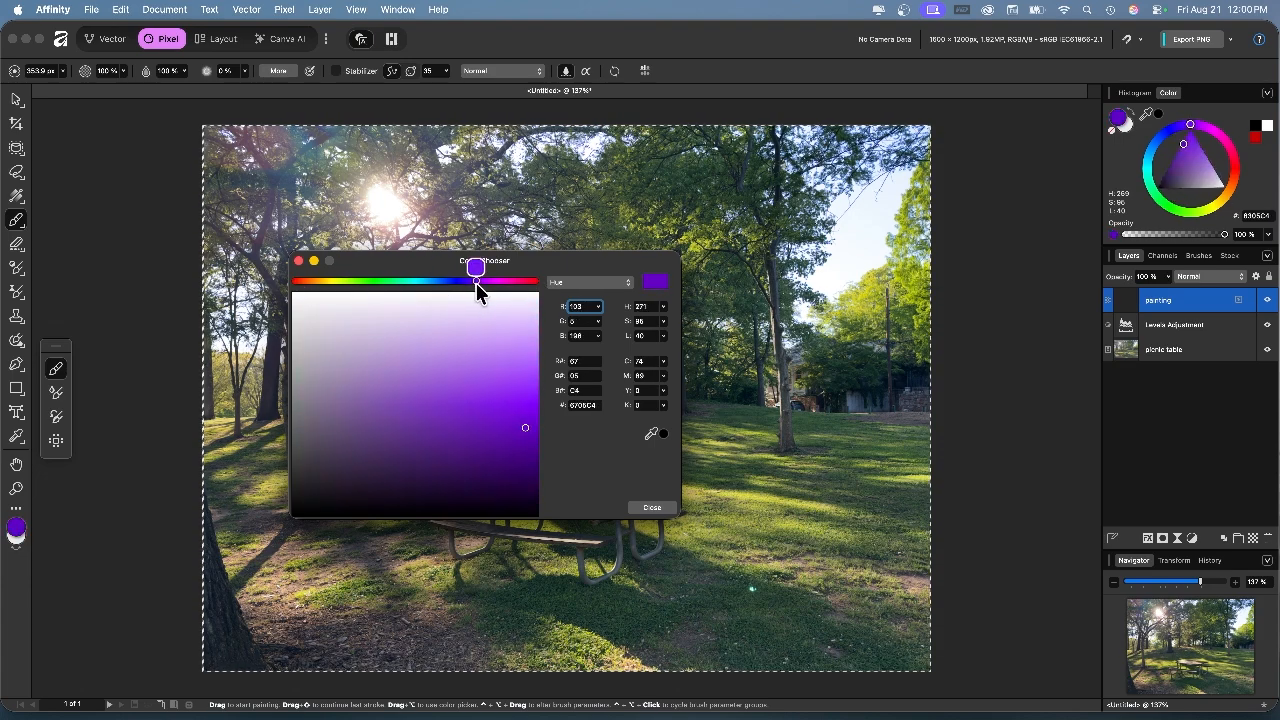
click(652, 507)
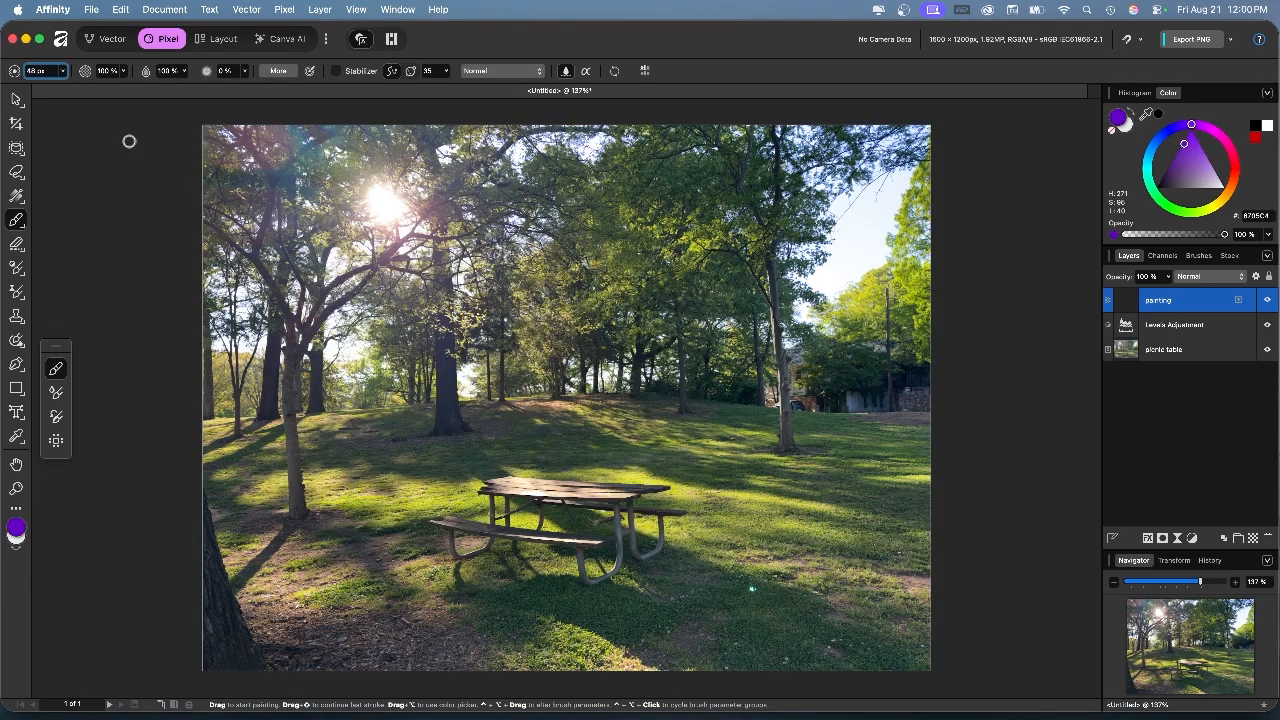
click(63, 72)
drag(66, 85, 49, 92)
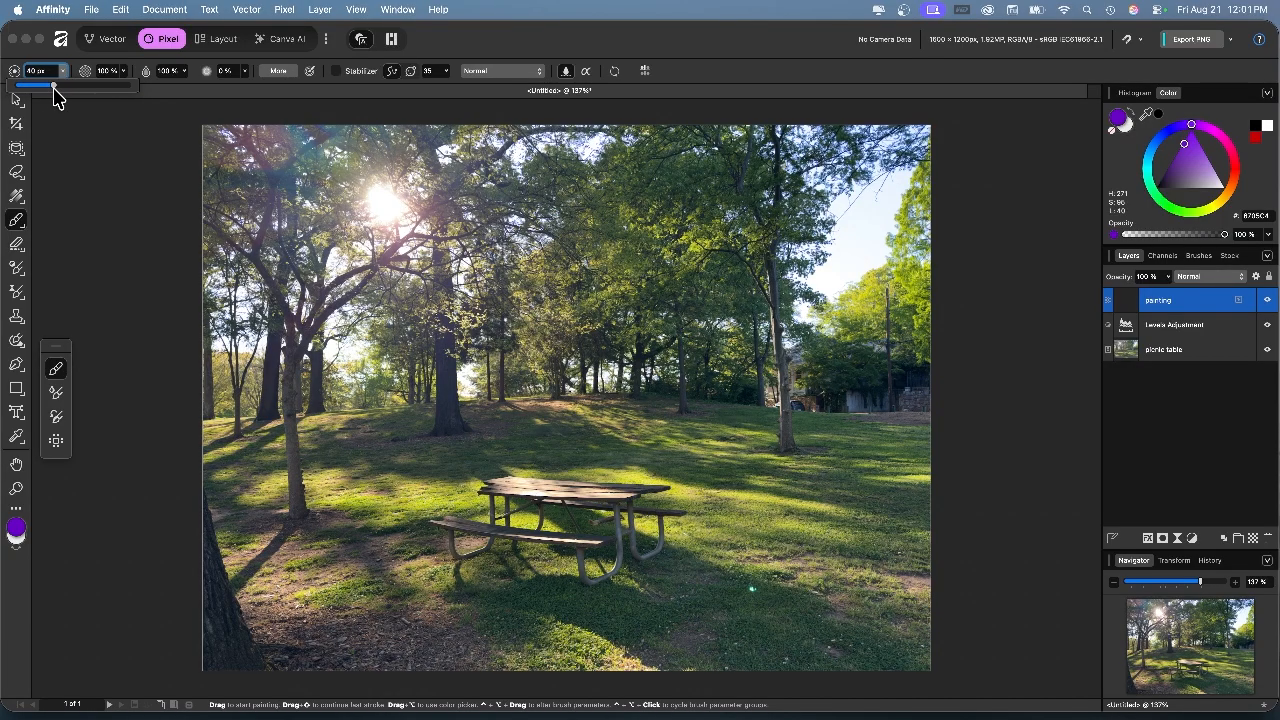
click(63, 72)
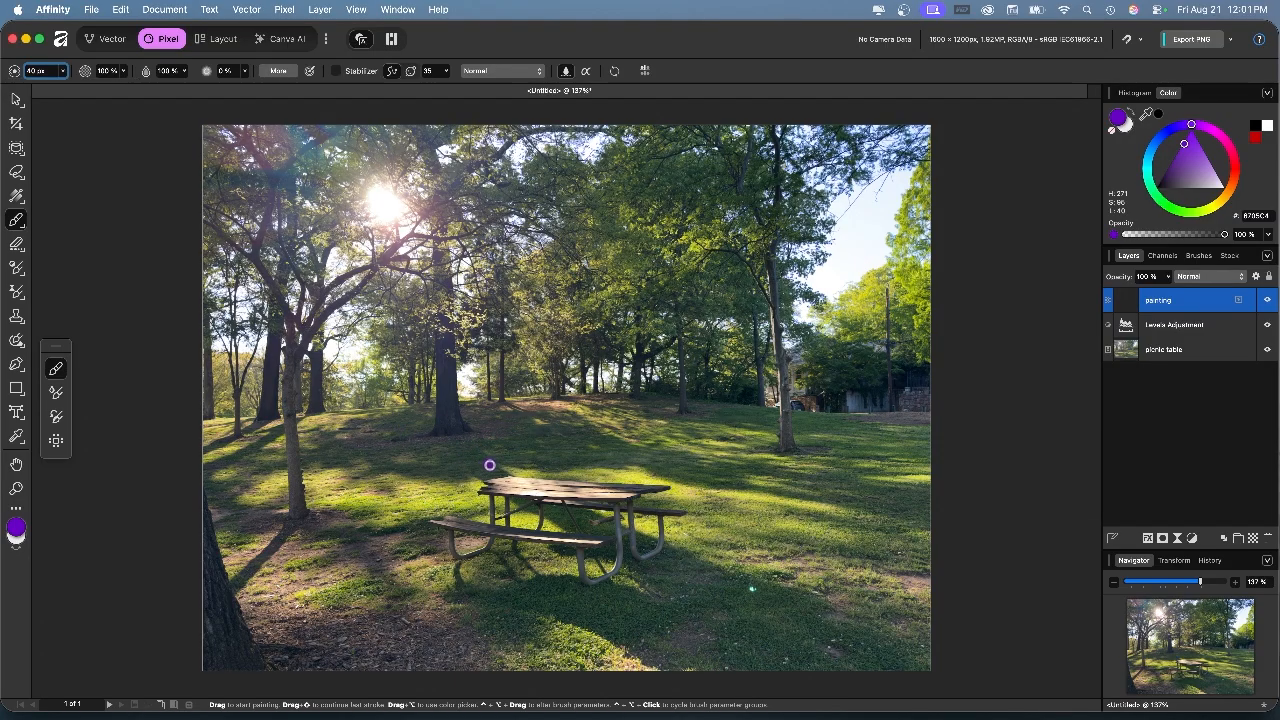
- Paint over the picnic table's top, benches and legs in purple on the painting layer, undoing a first test stroke
key(super+1)
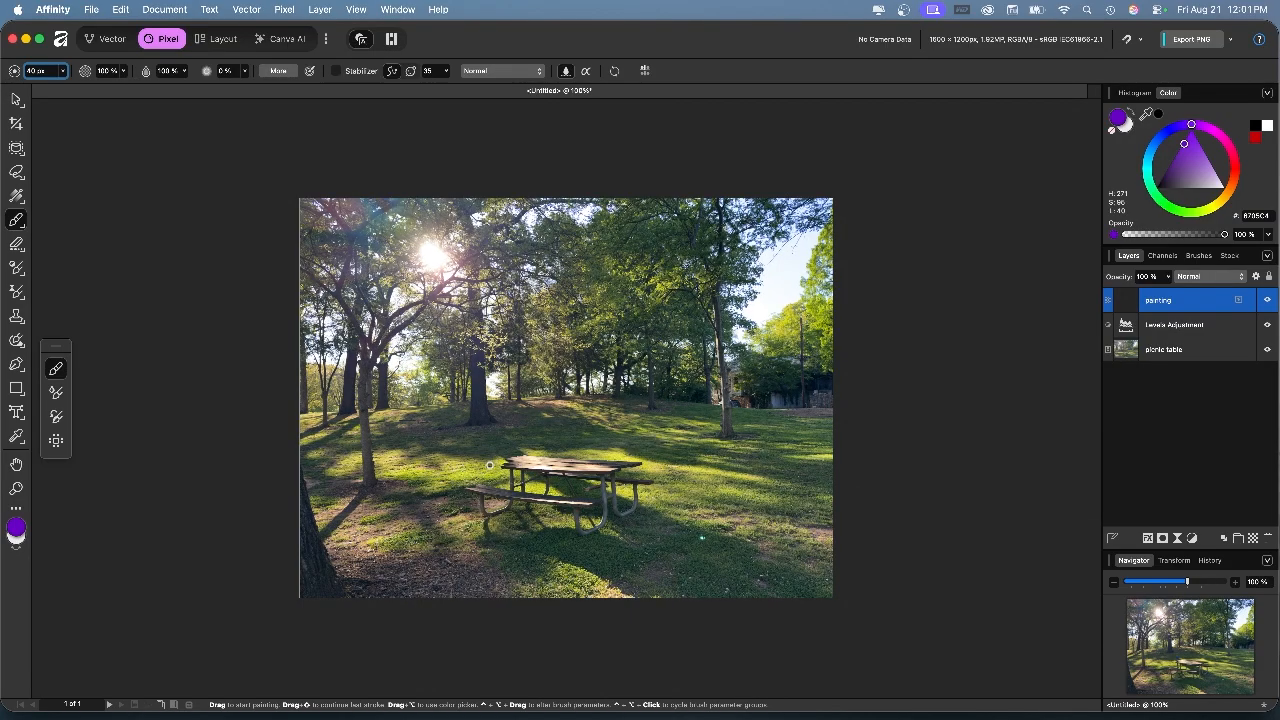
key(super+equal)
key(super+equal)
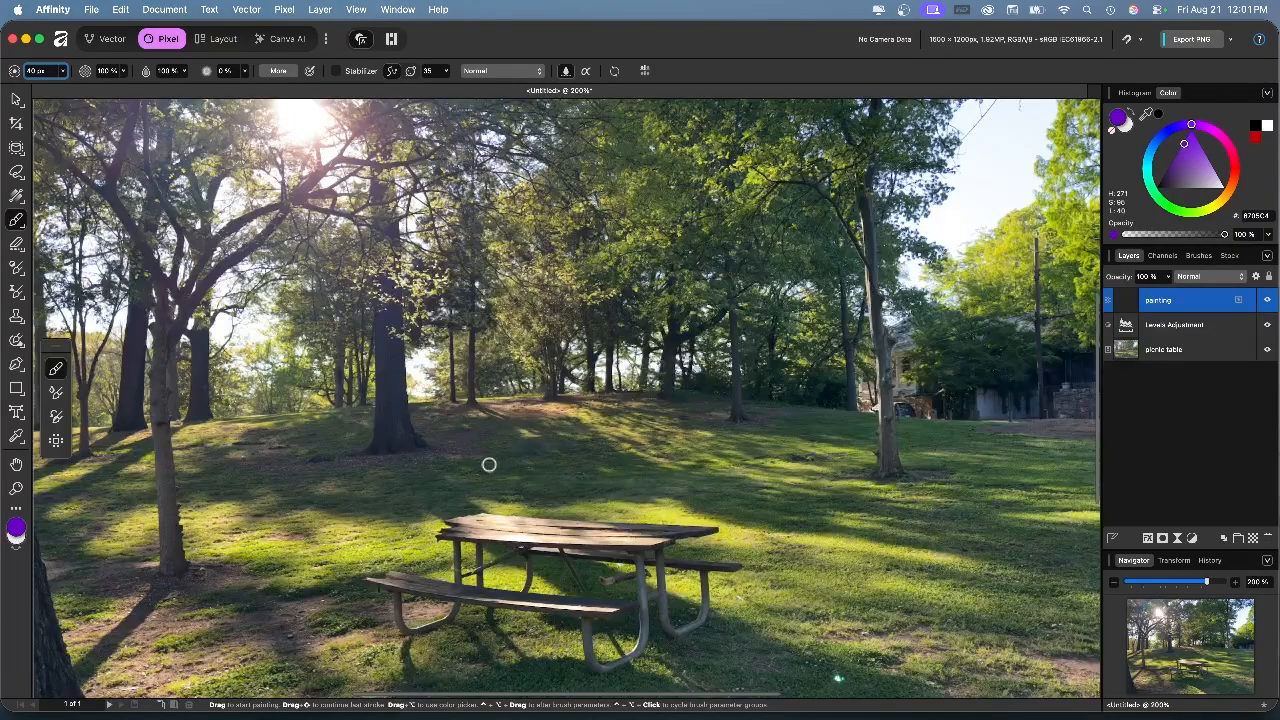
drag(535, 536, 551, 476)
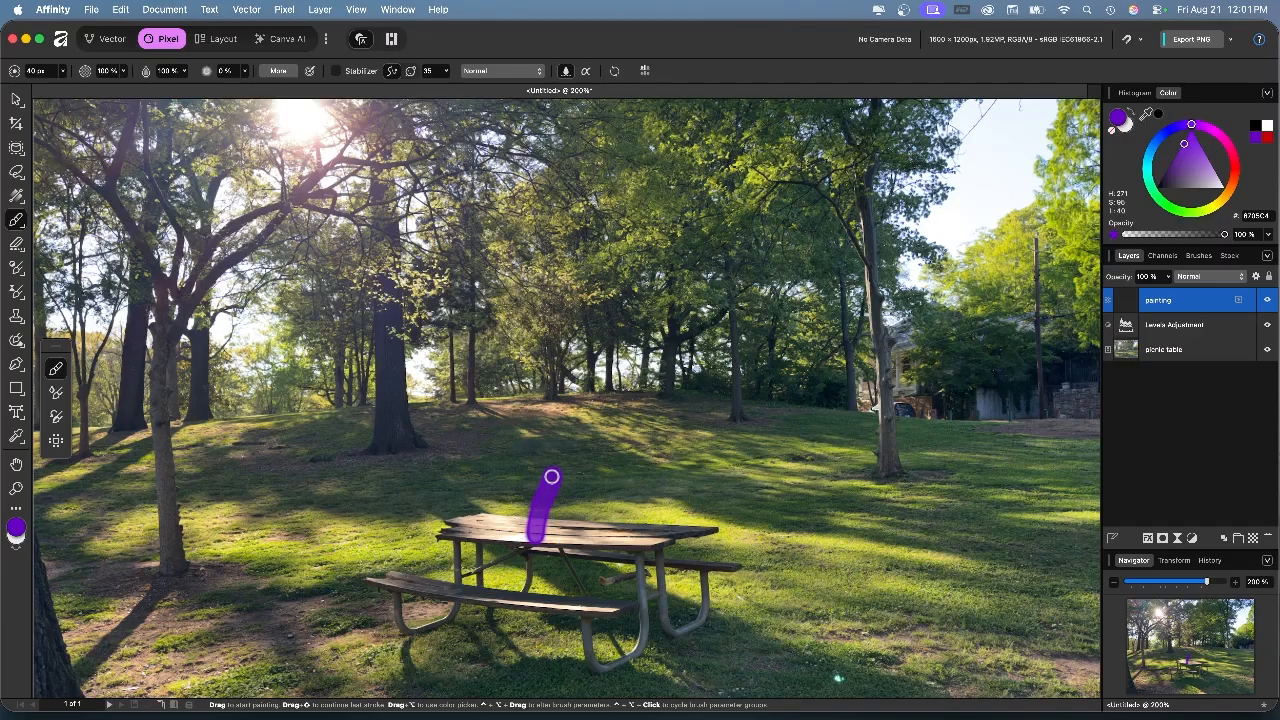
key(super+z)
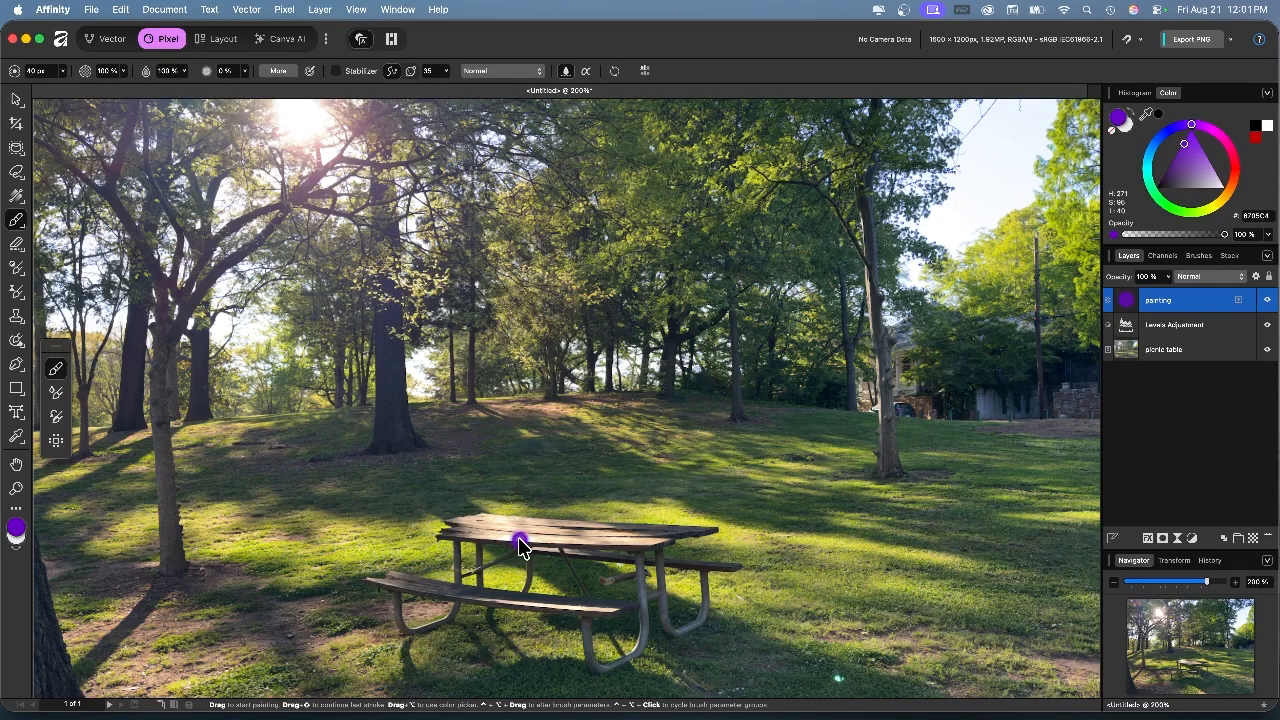
mouse_move(468, 520)
mouse_down()
mouse_move(681, 531)
mouse_move(633, 546)
mouse_move(594, 535)
mouse_move(700, 530)
mouse_move(668, 553)
mouse_move(453, 579)
mouse_move(479, 557)
mouse_move(532, 573)
mouse_move(634, 561)
mouse_move(642, 636)
mouse_move(584, 622)
mouse_move(652, 576)
mouse_move(708, 581)
mouse_move(507, 592)
mouse_move(446, 581)
mouse_move(581, 606)
mouse_move(395, 592)
mouse_move(451, 589)
mouse_up()
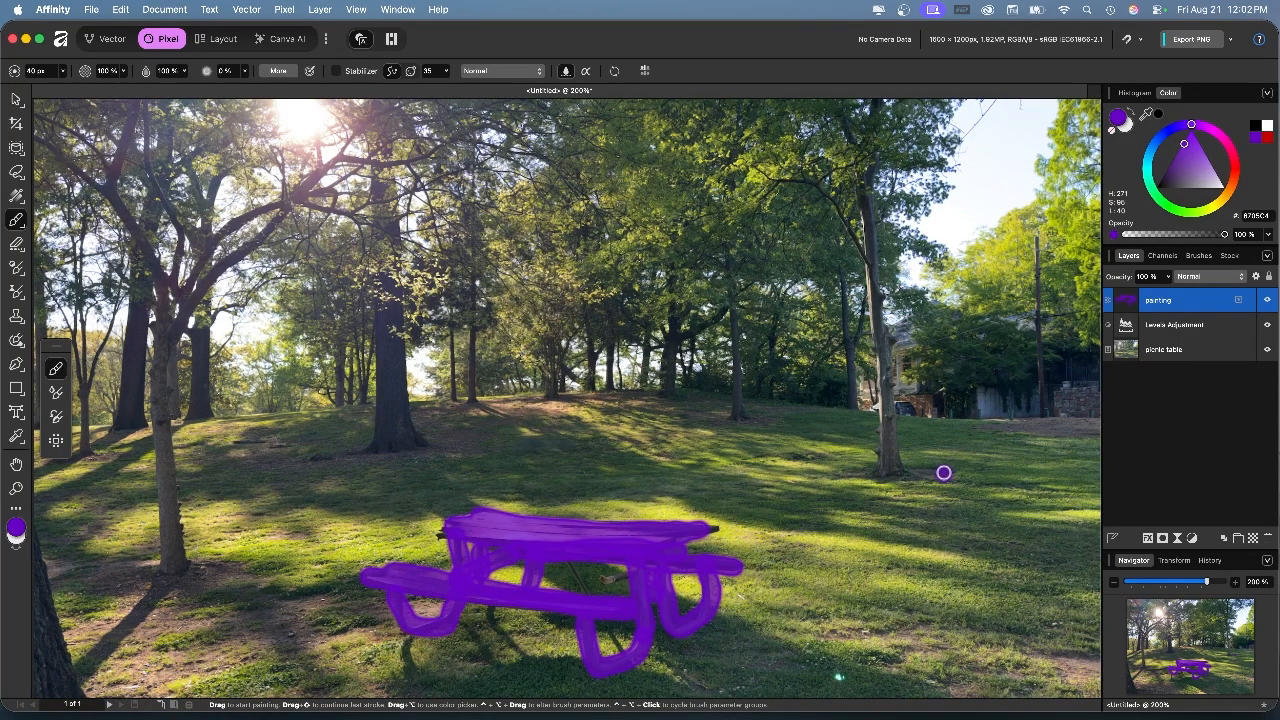
- Hide the Levels Adjustment, and switch the picnic table layer off and on to view the purple painting by itself
click(1110, 326)
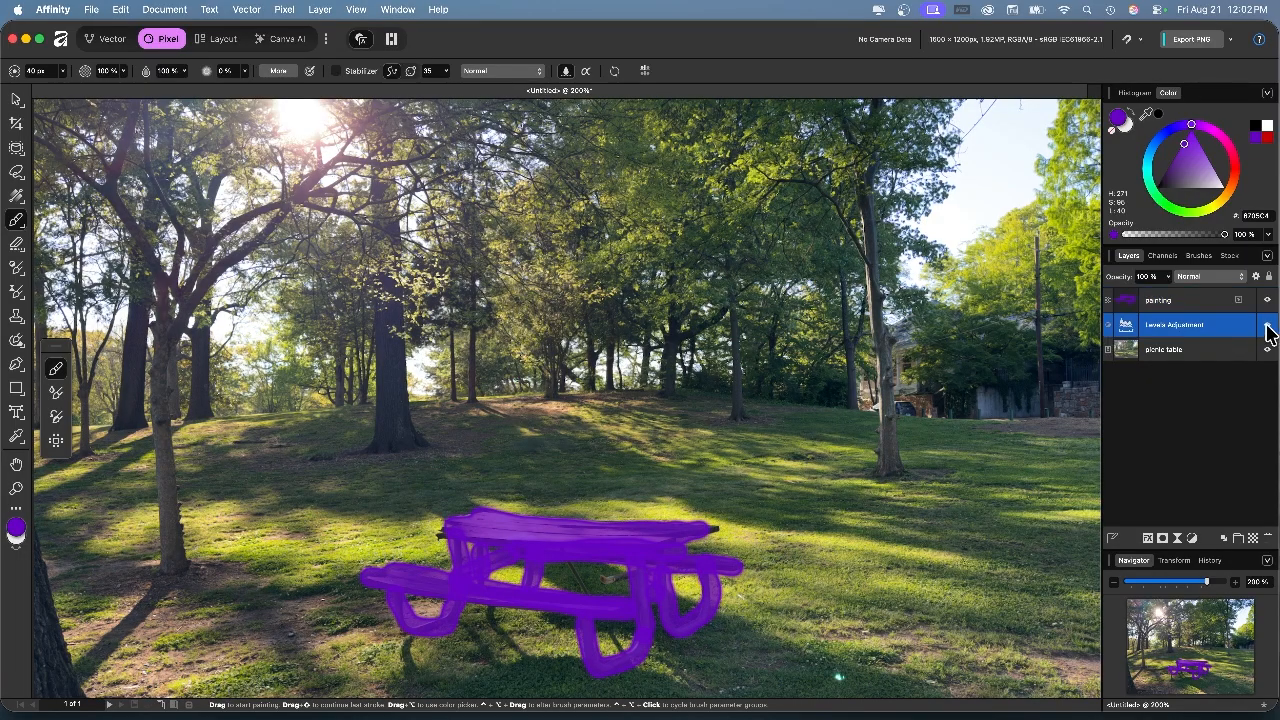
click(1267, 325)
click(1267, 350)
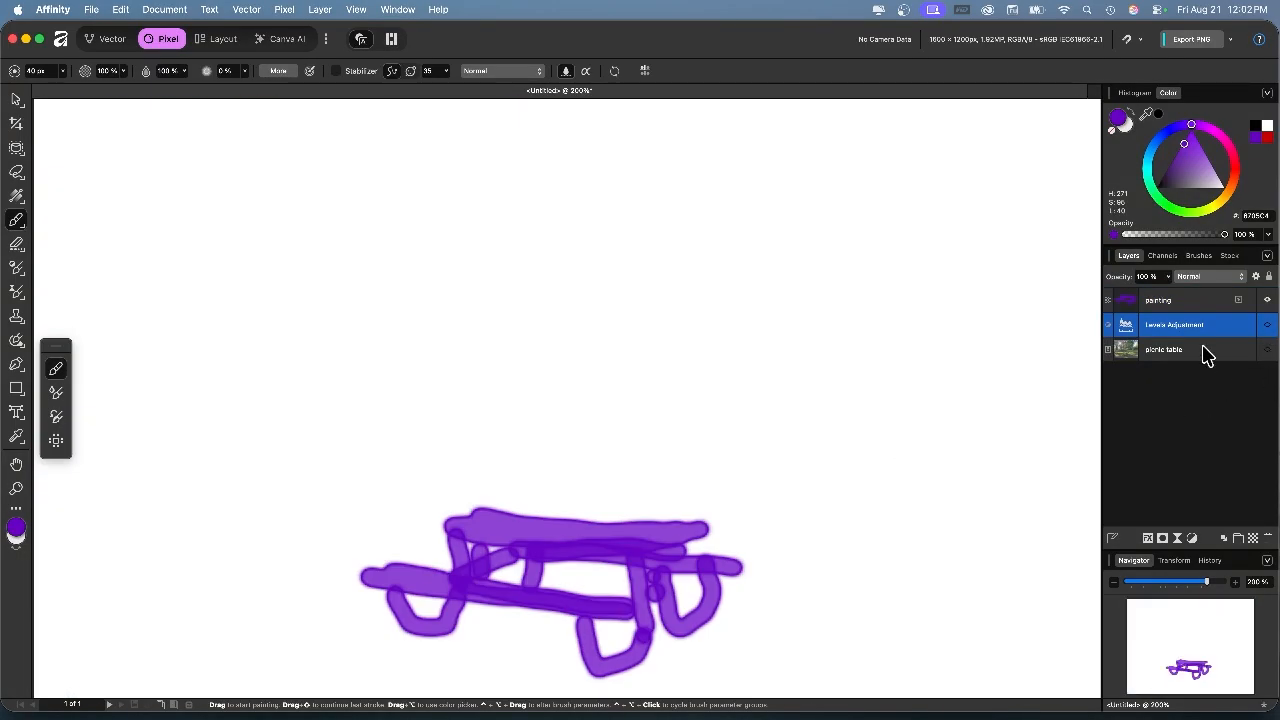
click(1267, 349)
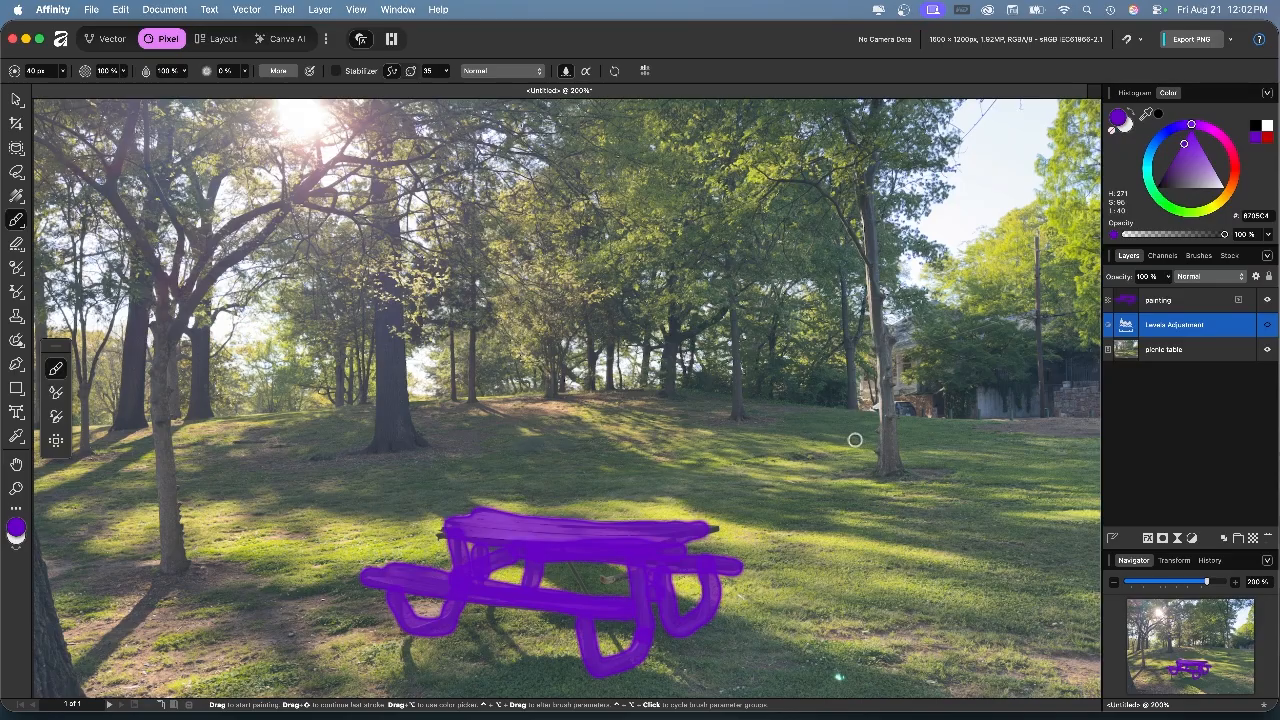
- Add the art text "let's have a picnic" above the painting layer, placed over the hill behind the table
click(1156, 304)
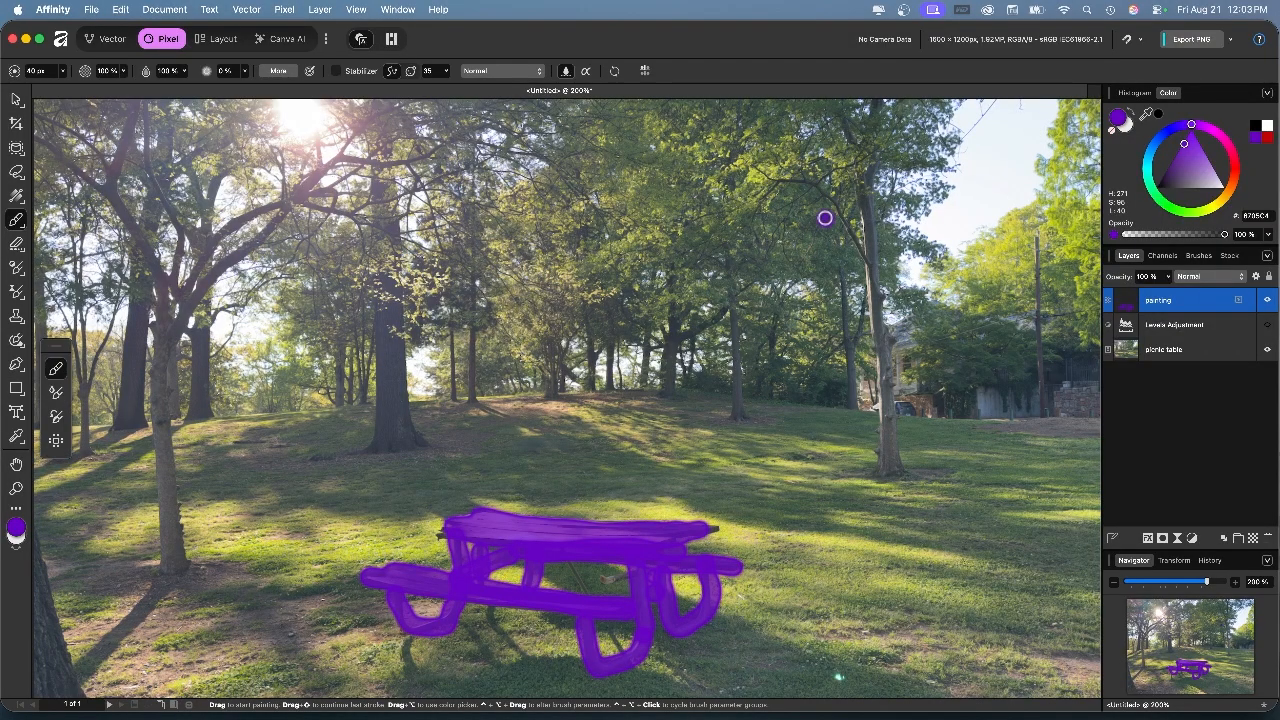
key(super+minus)
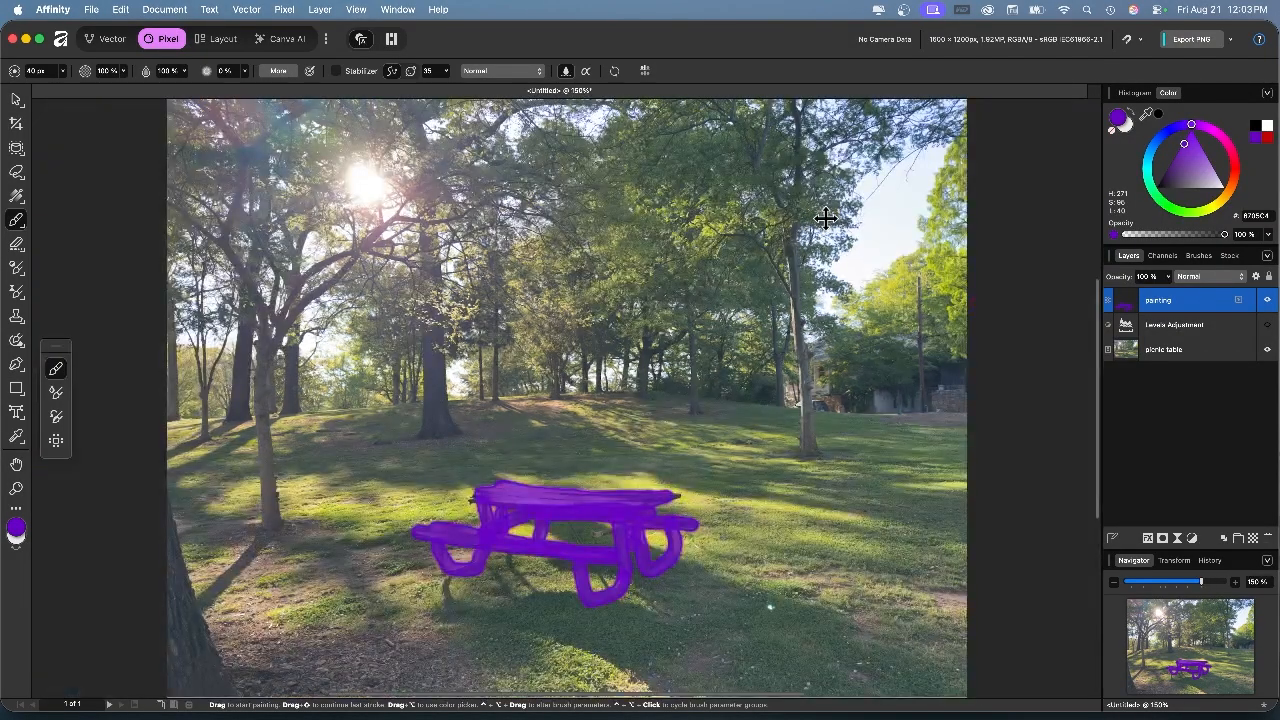
scroll(825, 218, left, 1)
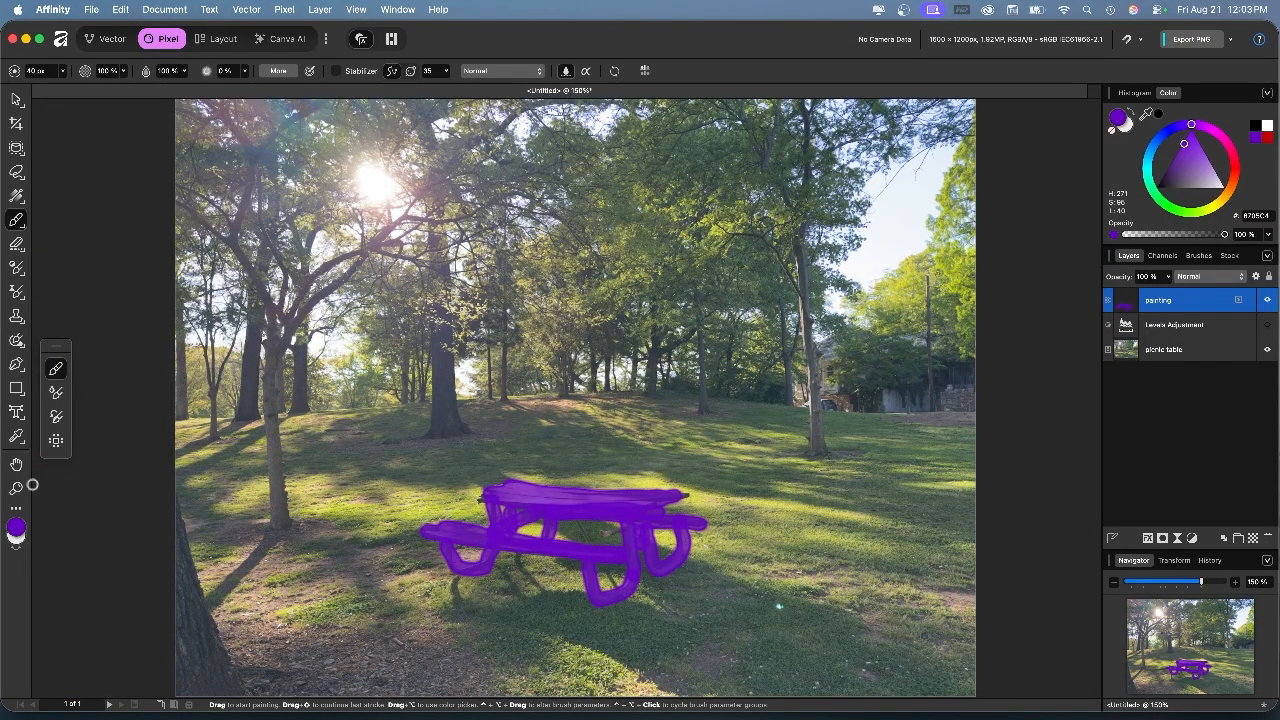
click(16, 414)
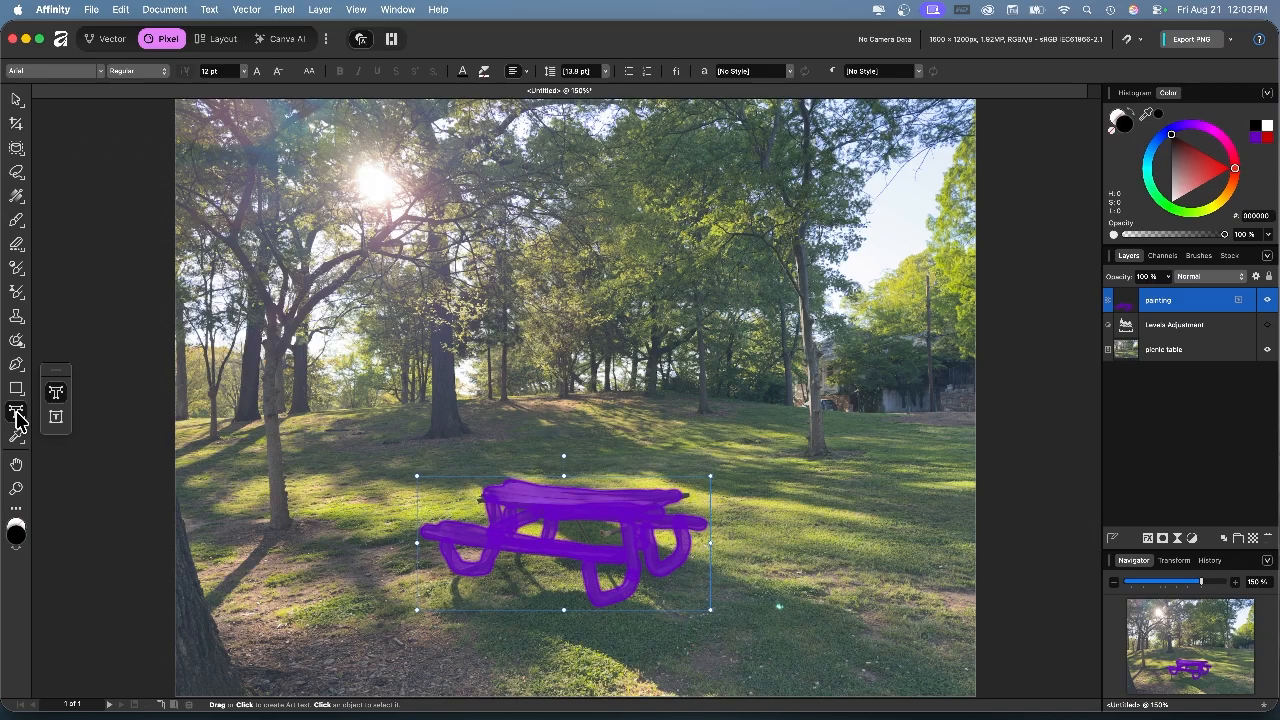
click(510, 386)
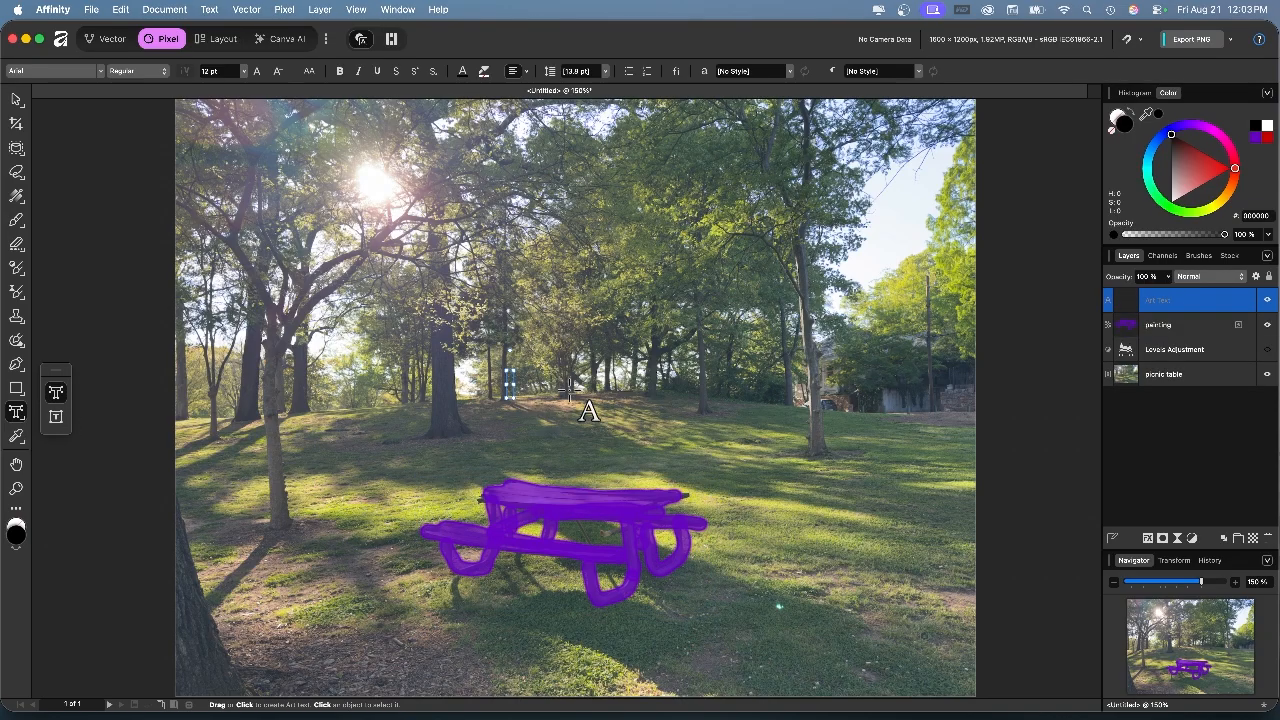
key(BackSpace)
text('s have a picnic)
- Select the whole "let's have a picnic" text and set its font to Brush Script Std
triple_click(630, 392)
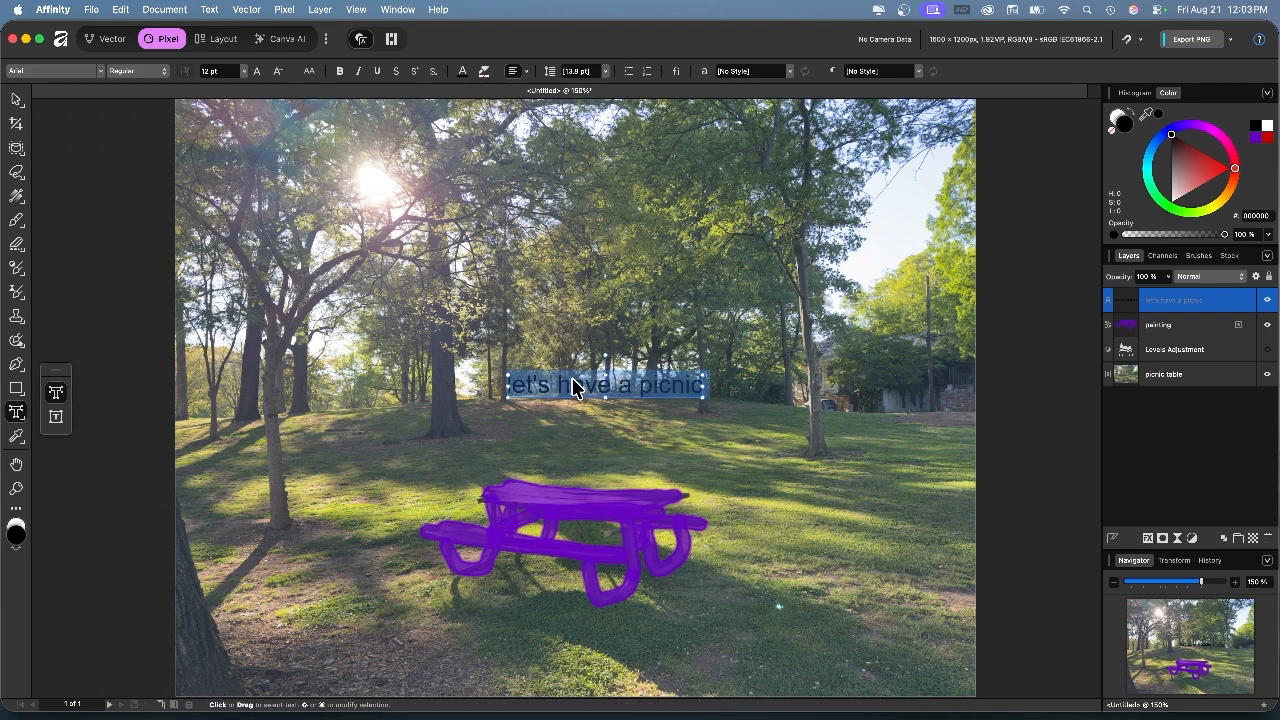
click(101, 72)
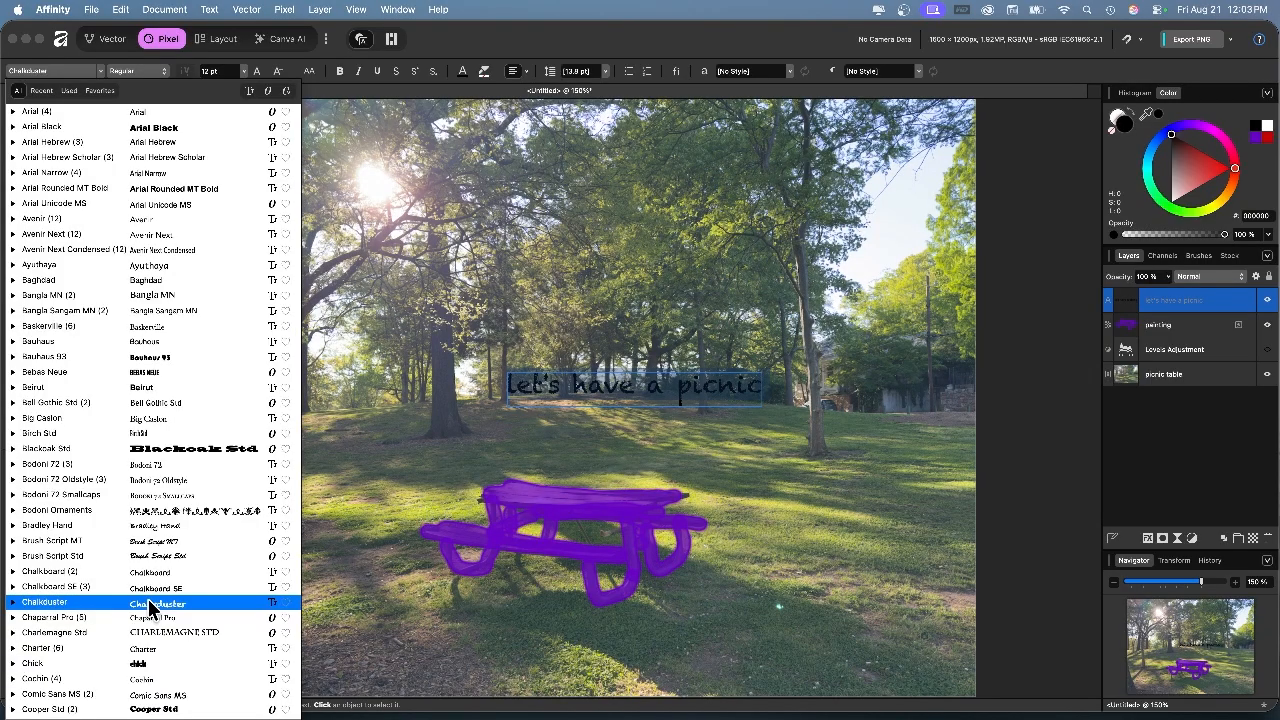
click(167, 565)
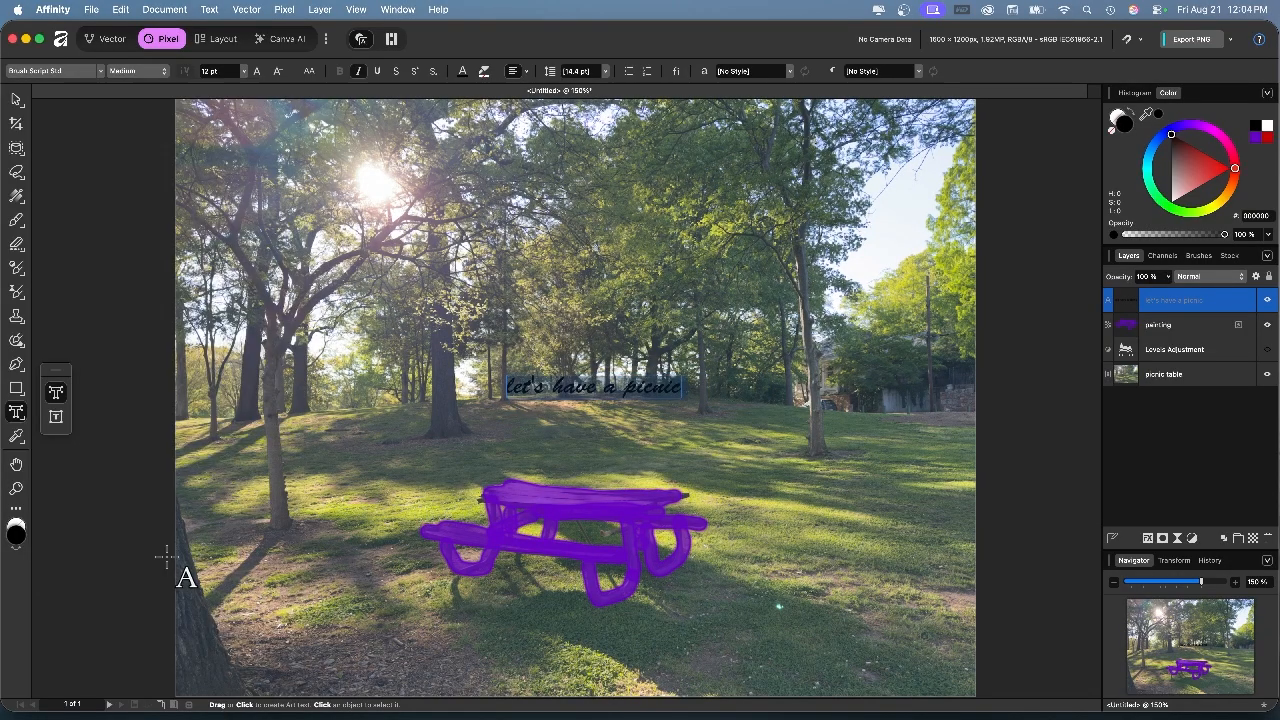
click(153, 73)
click(153, 73)
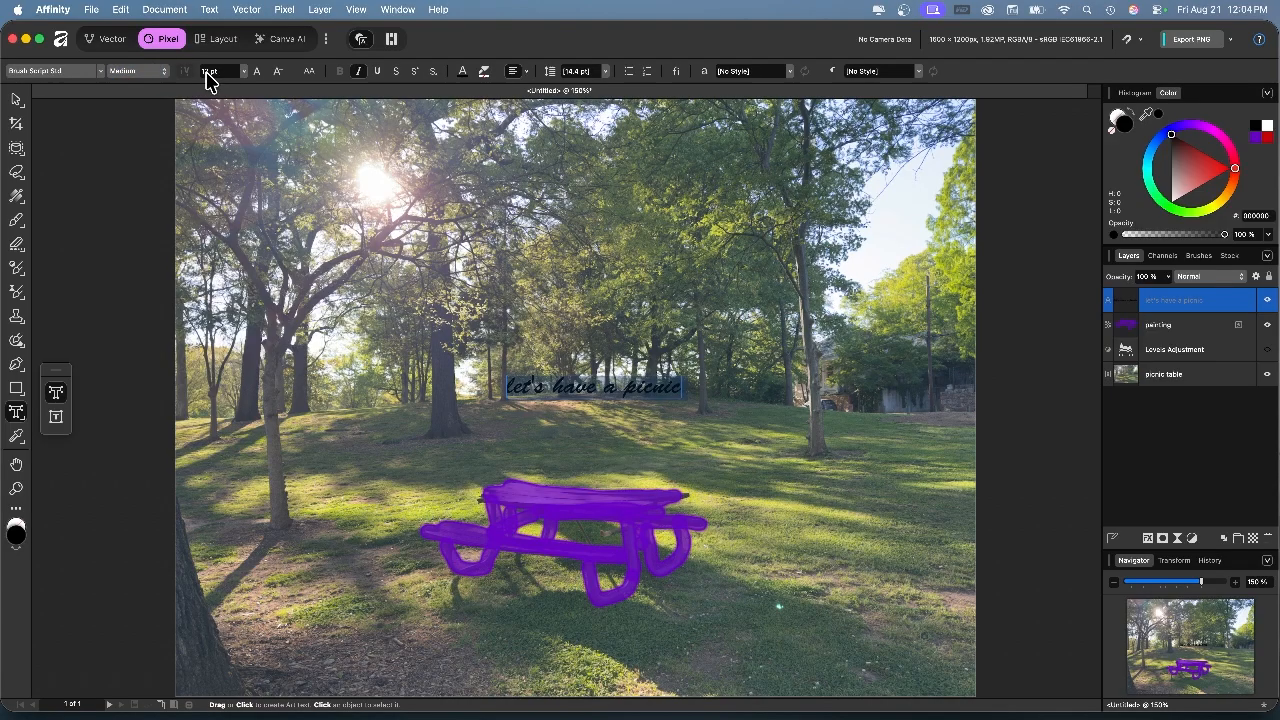
- Set the "let's have a picnic" text size to 20 pt and rotate the text so it slopes down to the right
double_click(205, 73)
text(20)
key(Return)
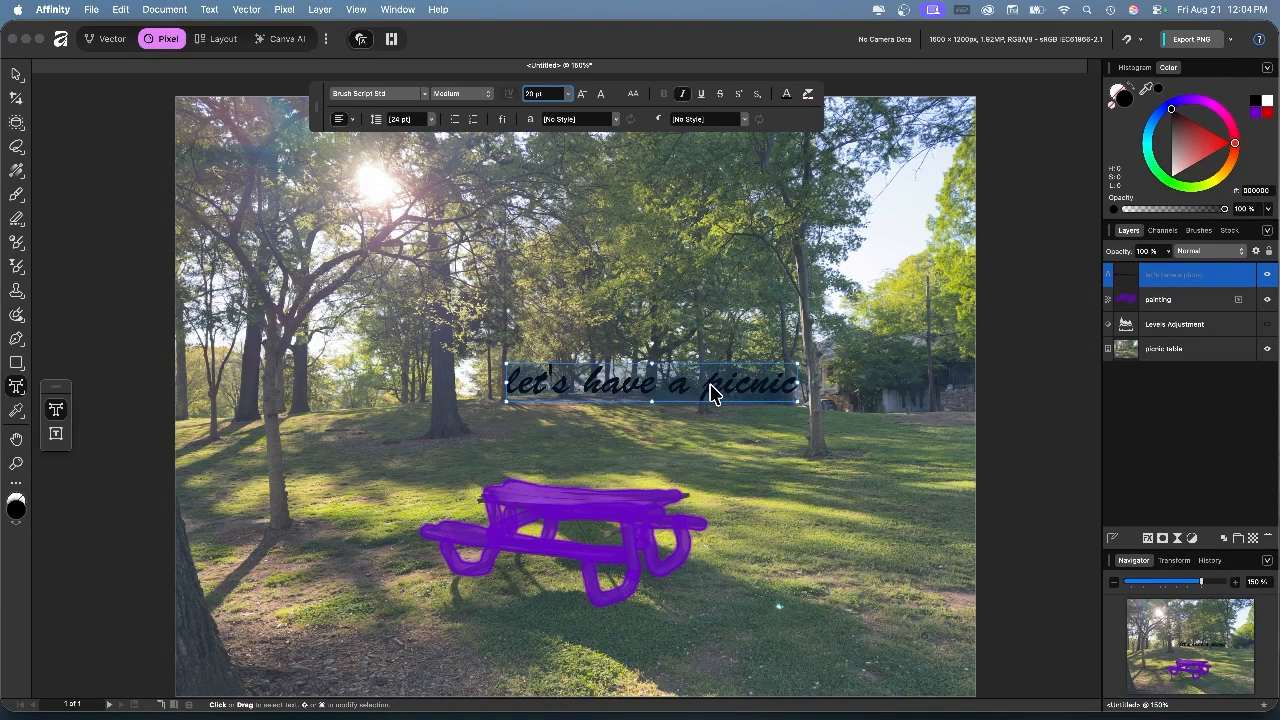
drag(652, 345, 658, 342)
right_click(656, 340)
click(641, 335)
click(642, 334)
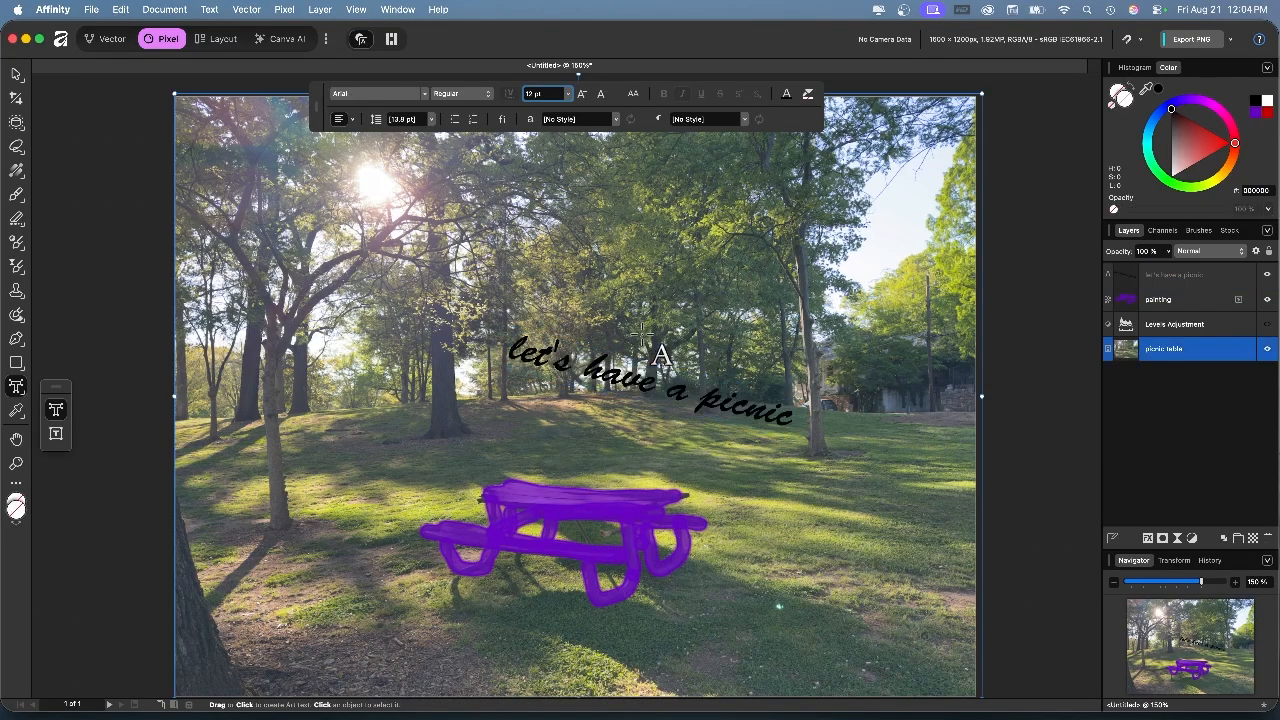
- Move the tilted text onto the purple picnic table's top with a gentler slope, scaling it up to about 22.7 pt
click(16, 76)
click(736, 412)
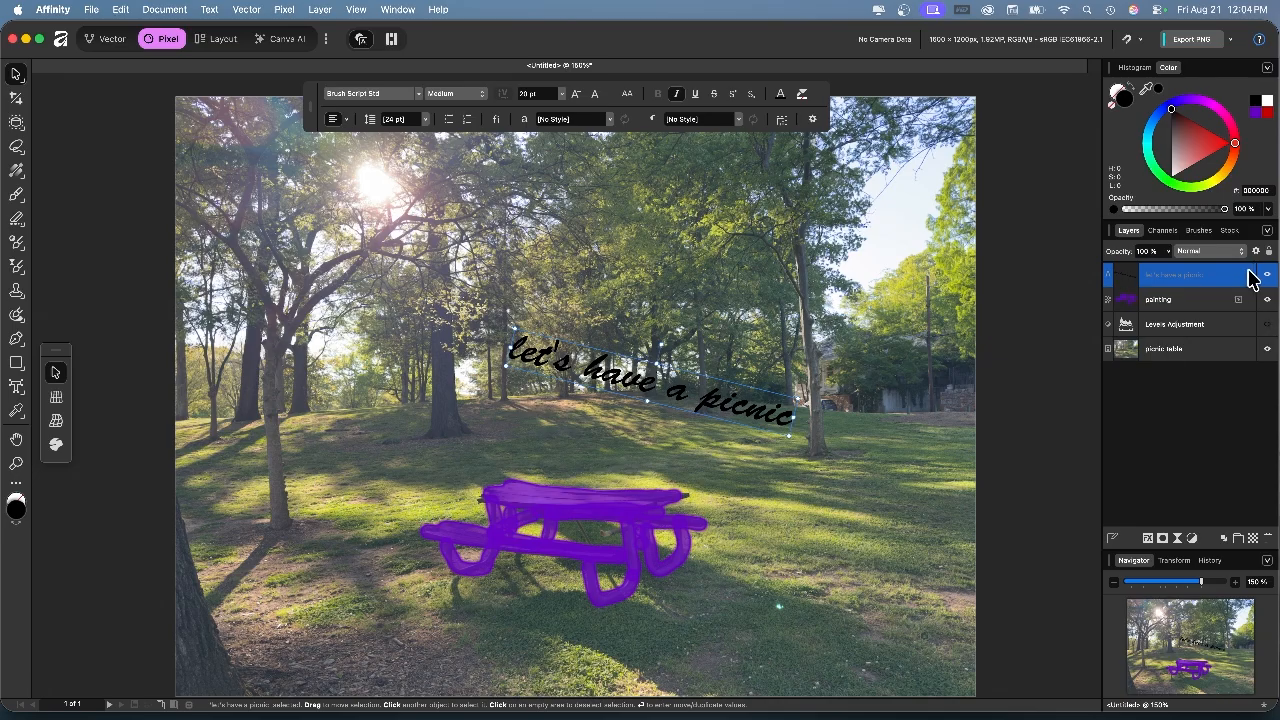
drag(655, 363, 653, 376)
right_click(654, 376)
click(653, 346)
drag(652, 383, 638, 500)
drag(612, 449, 610, 449)
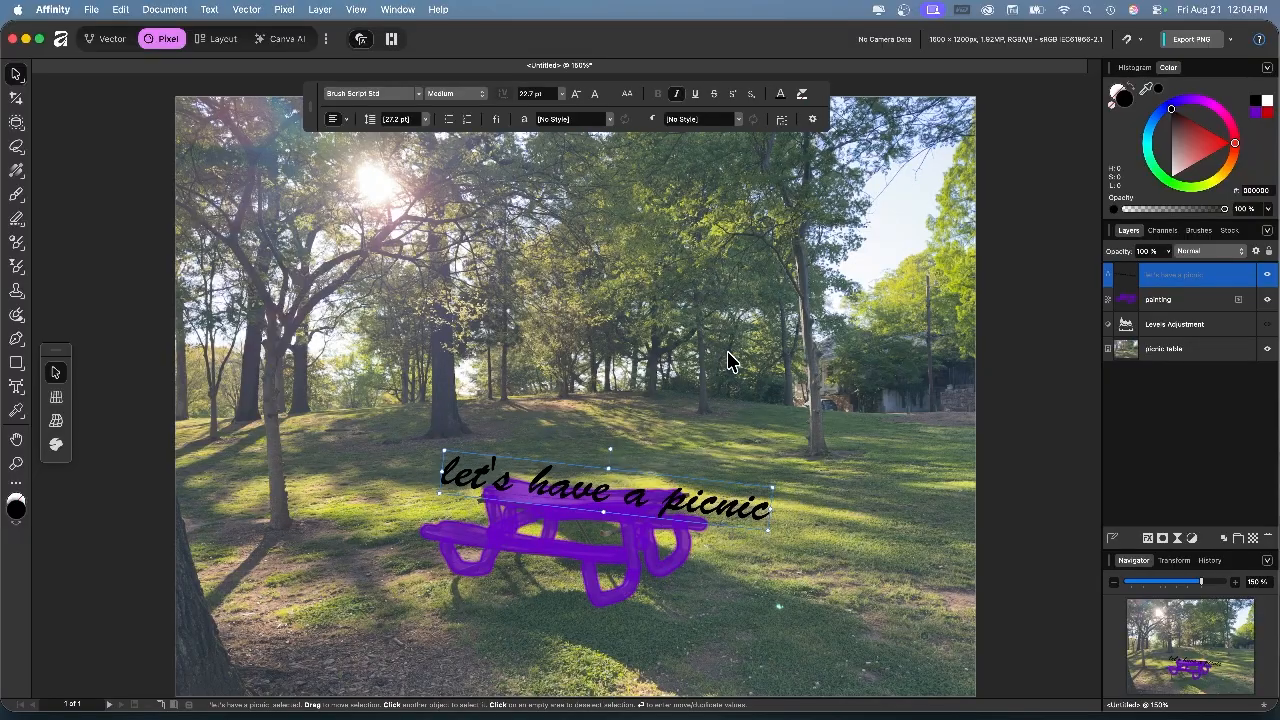
- Try a Pillow Bevel / Emboss layer effect on the text and look at the Outline settings, leaving both effects off
click(1148, 538)
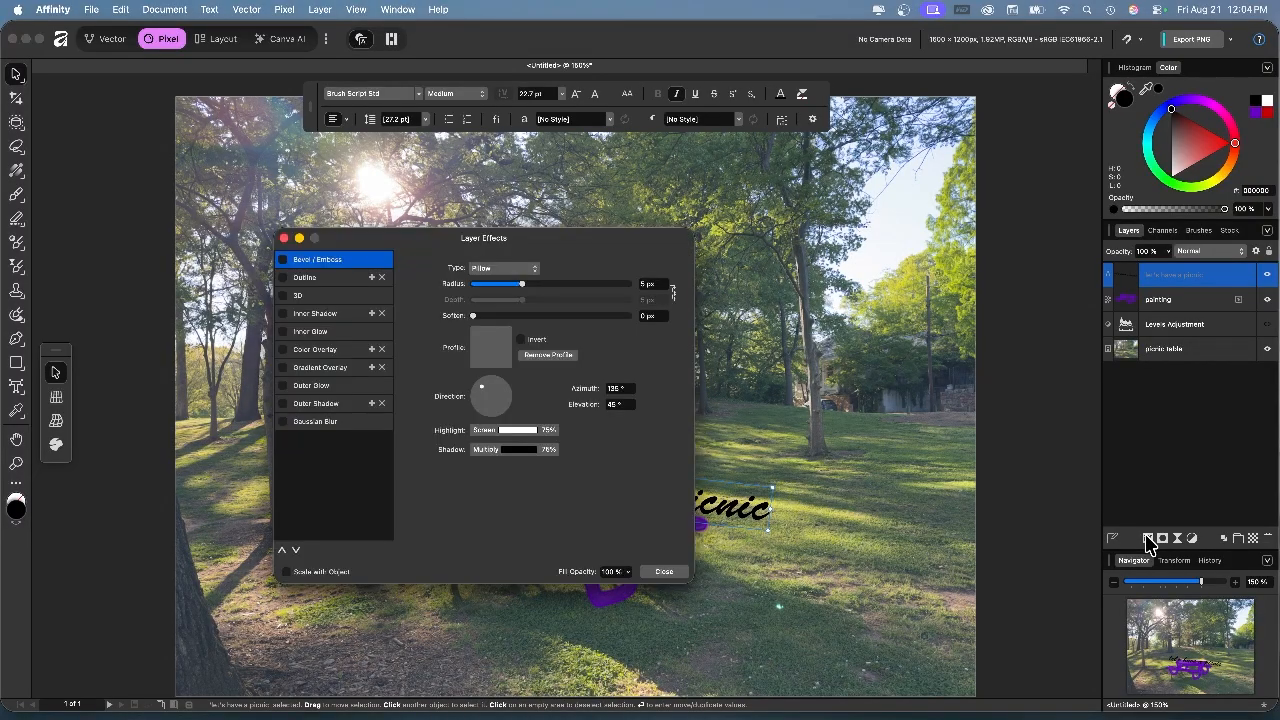
drag(575, 250, 948, 160)
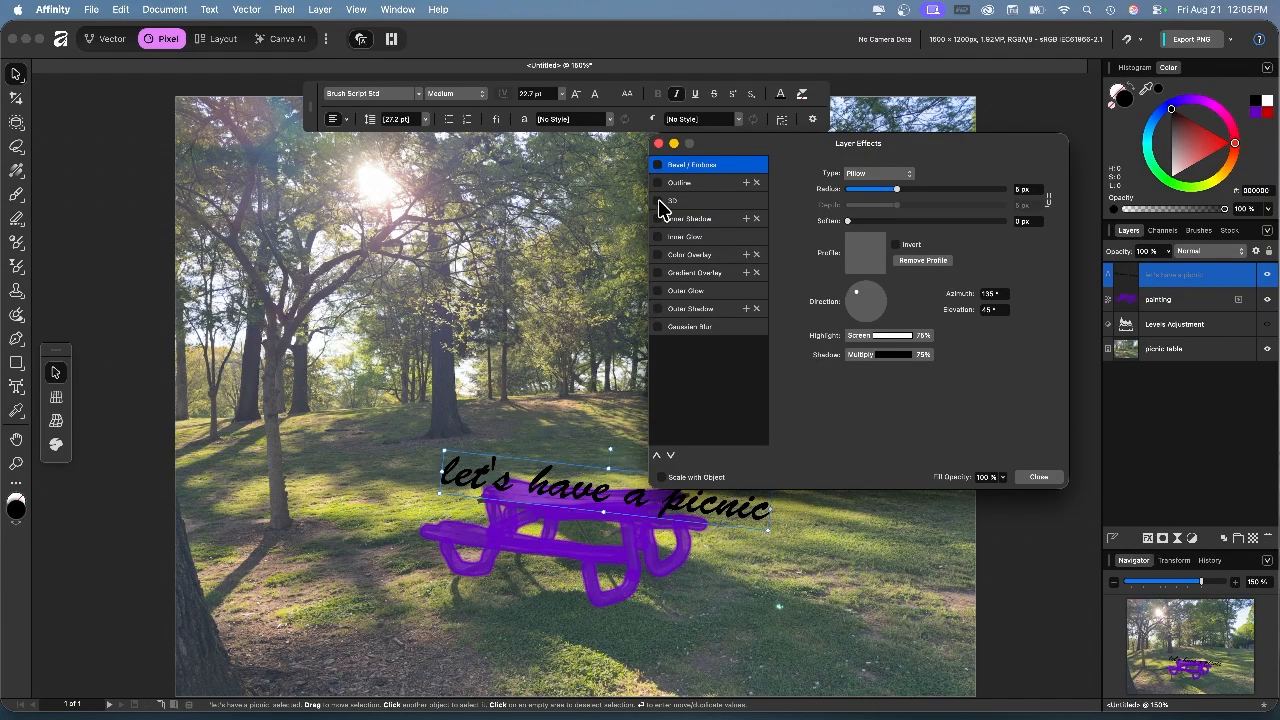
click(657, 165)
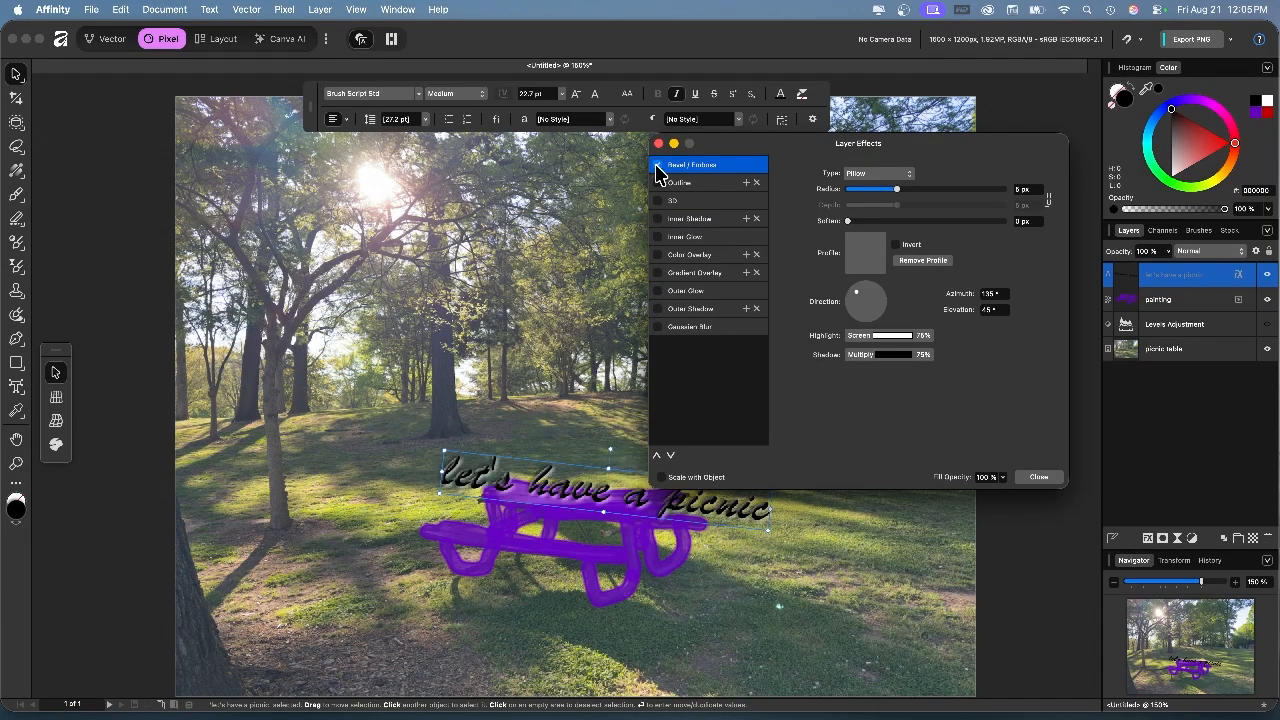
click(864, 174)
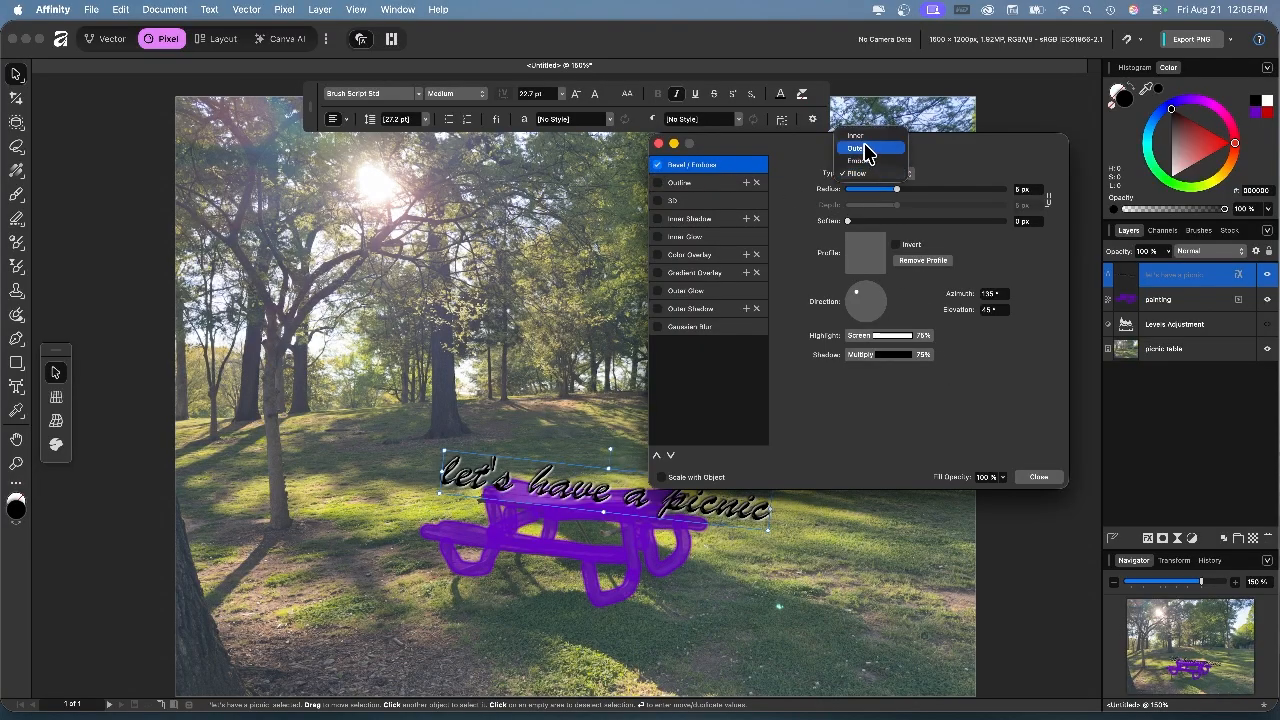
click(658, 183)
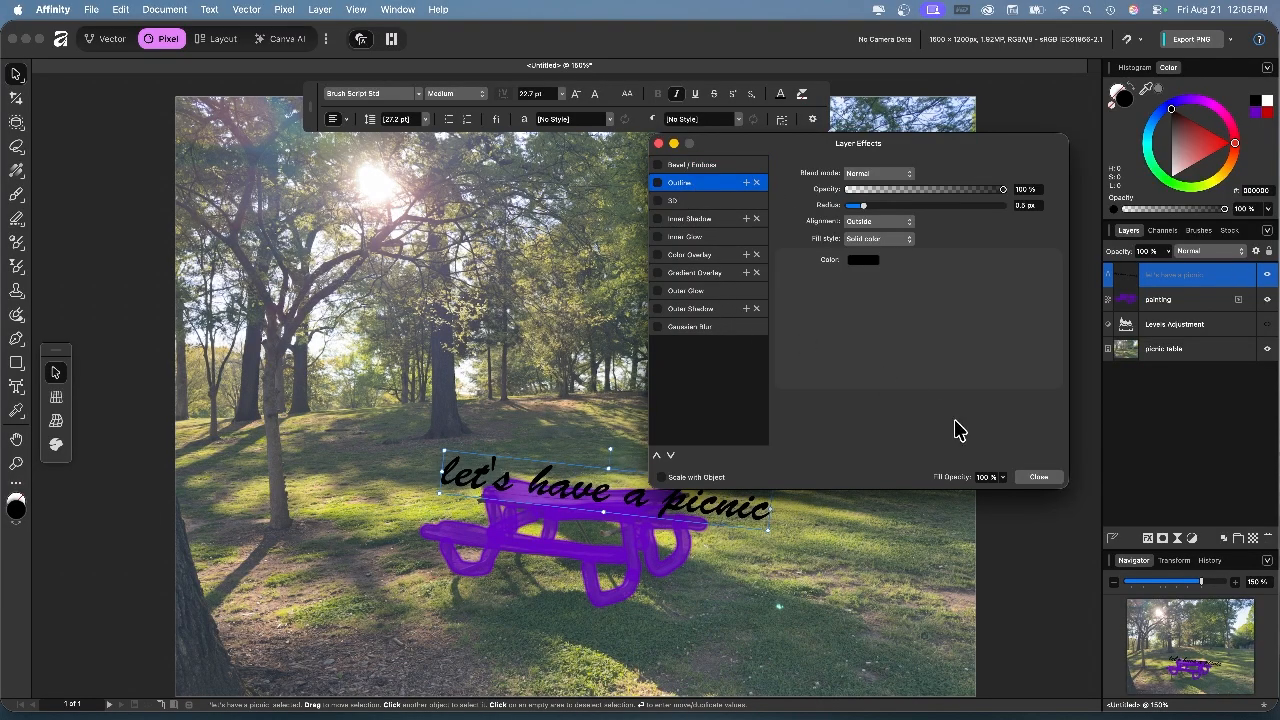
click(1038, 477)
click(1180, 412)
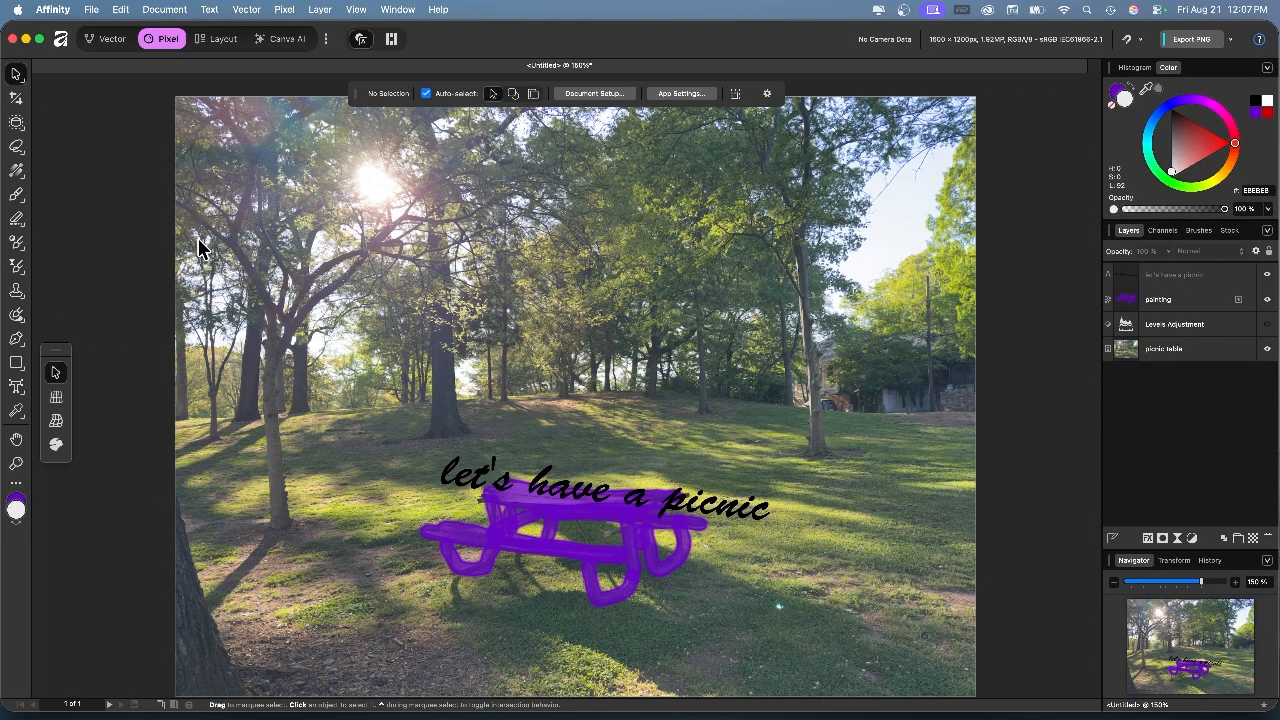
- Export the whole document with the PDF (for print) preset to the Desktop as parker-tutorial1
click(92, 12)
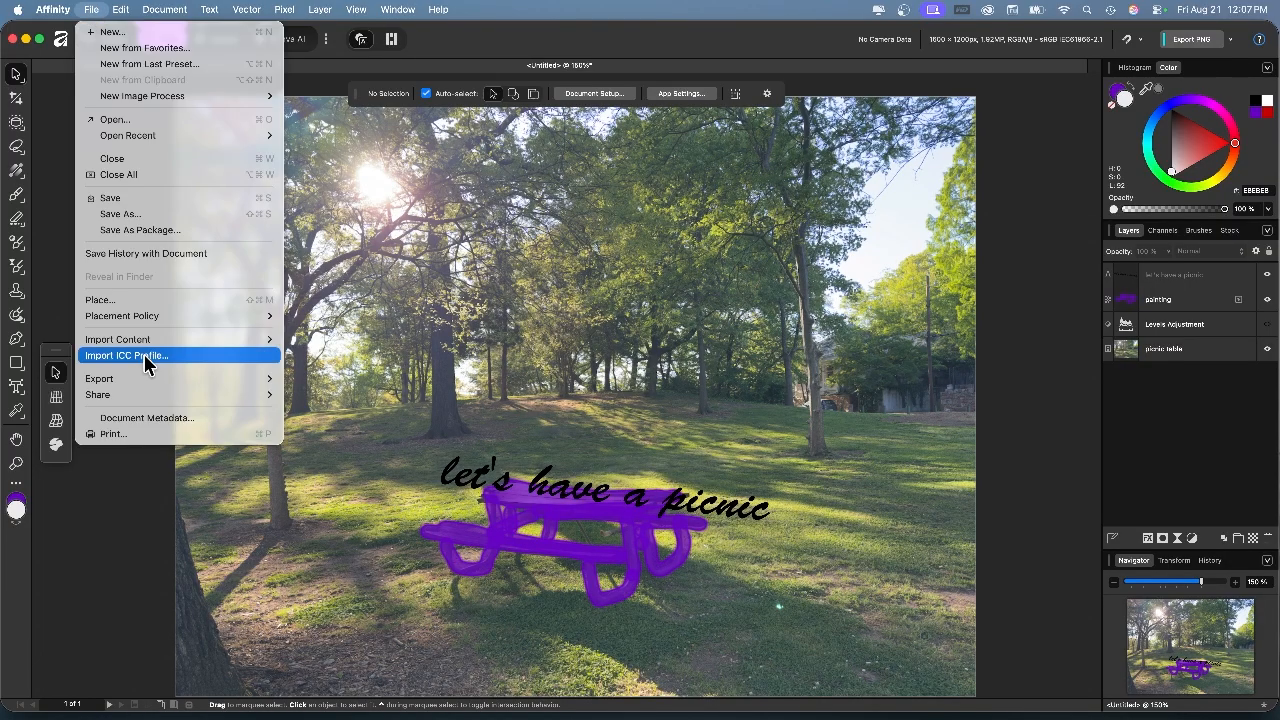
mouse_move(146, 375)
click(308, 378)
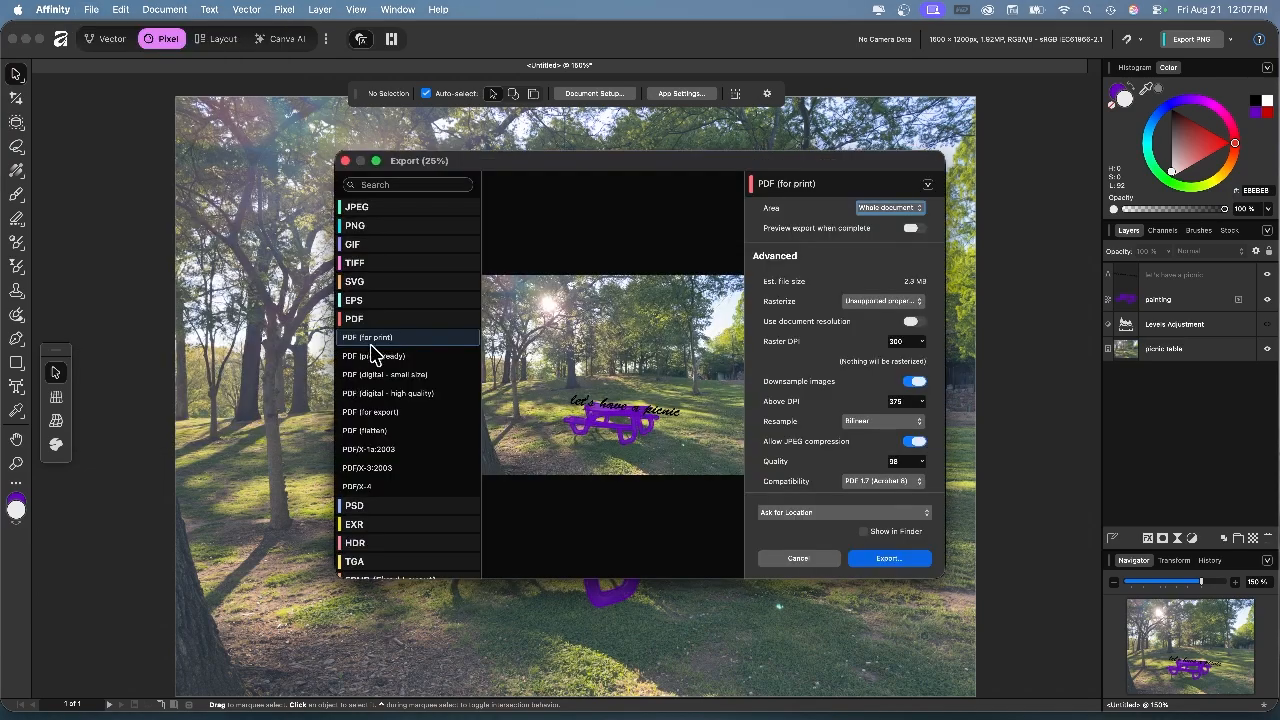
click(892, 560)
text(parker-tutorial1)
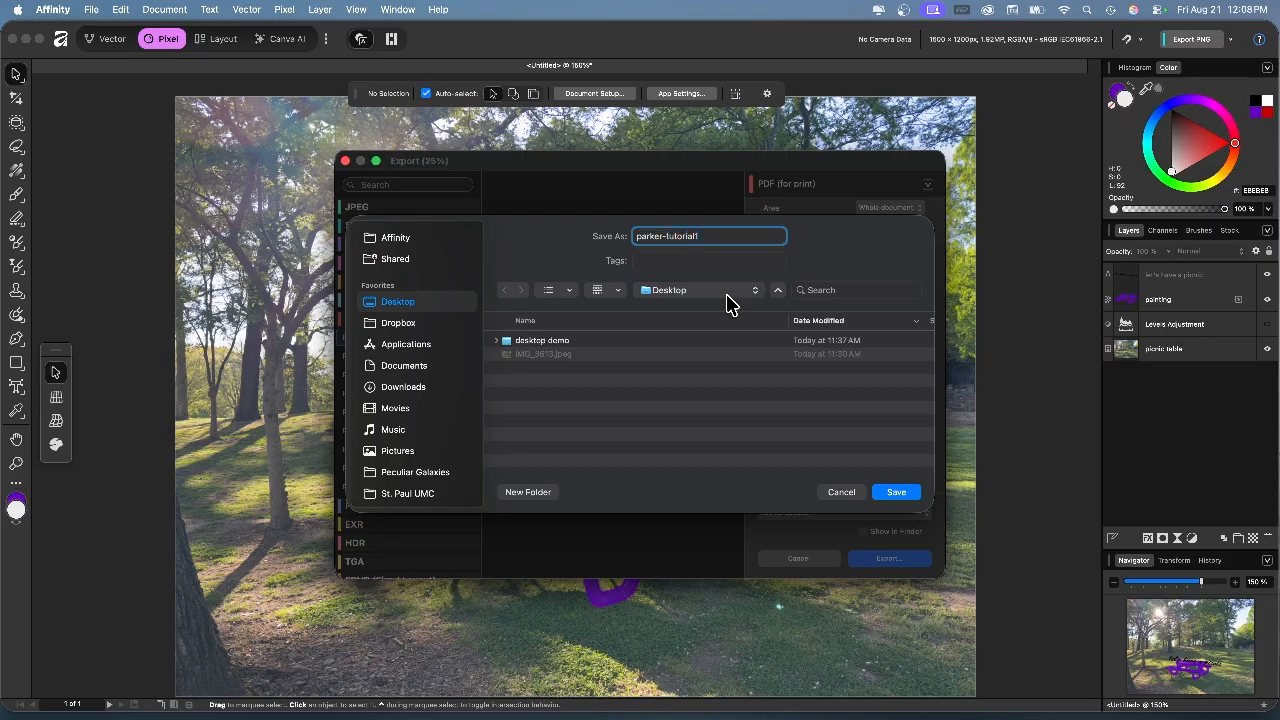
key(Return)
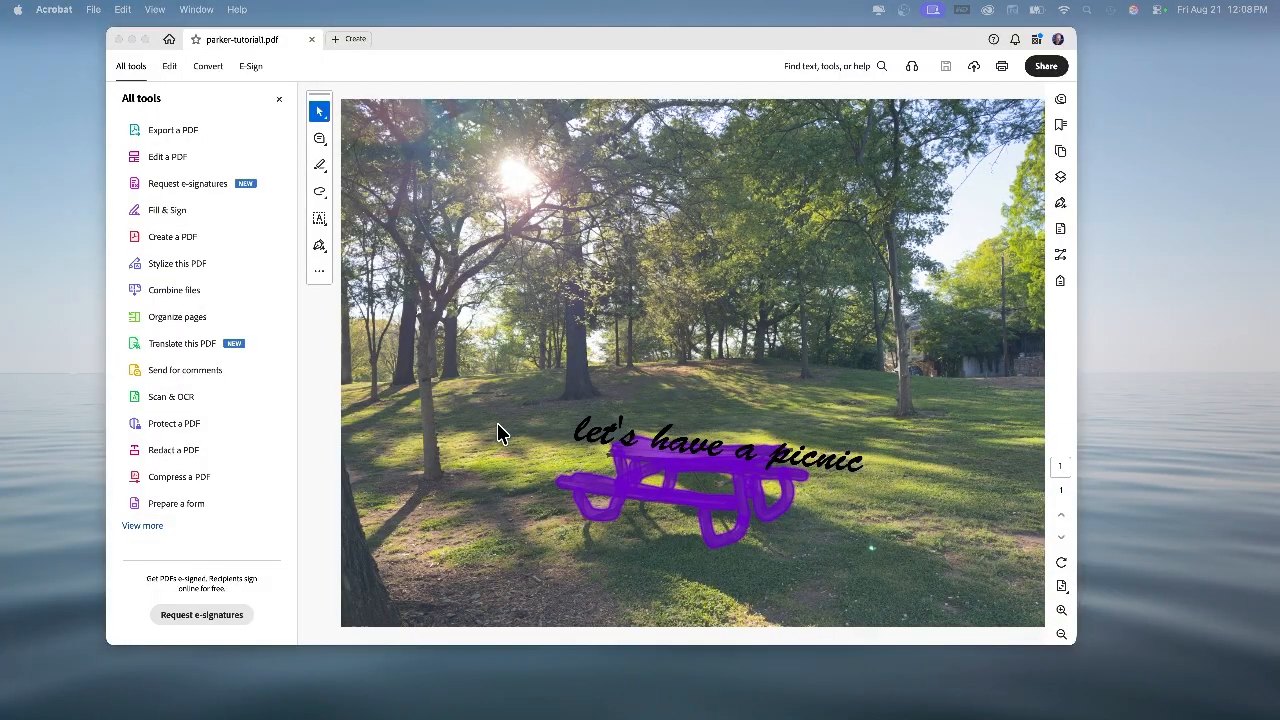